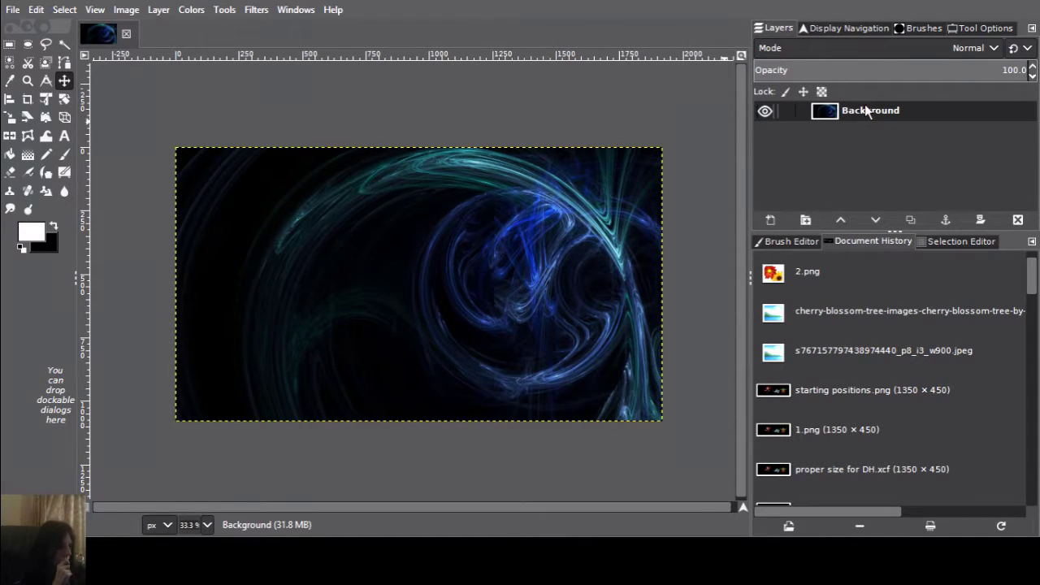
Replace the Background's fractal with plain black and render the fractal on a new transparent layer named amber wings.
key(Delete)
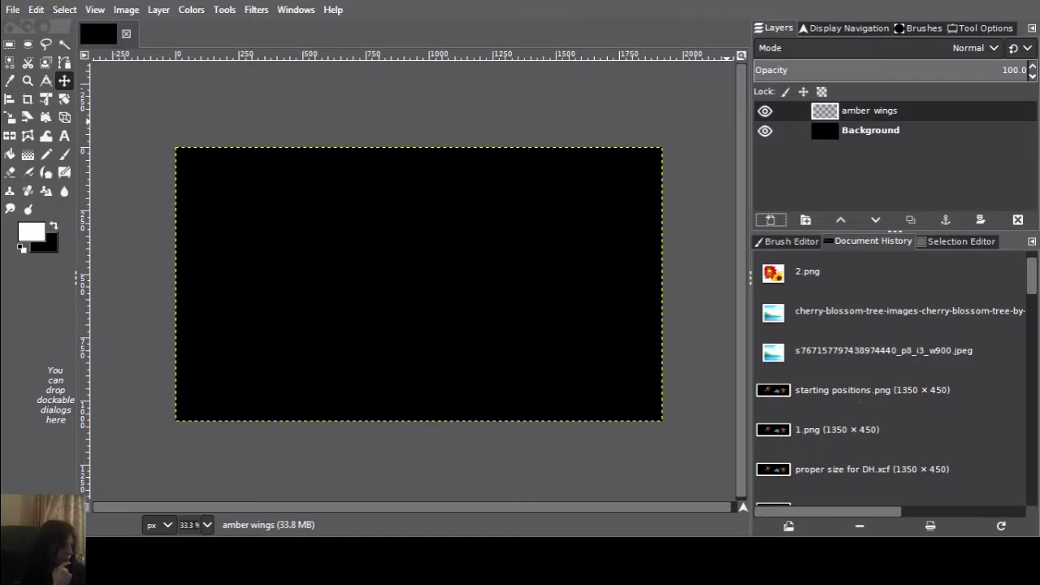
click(256, 10)
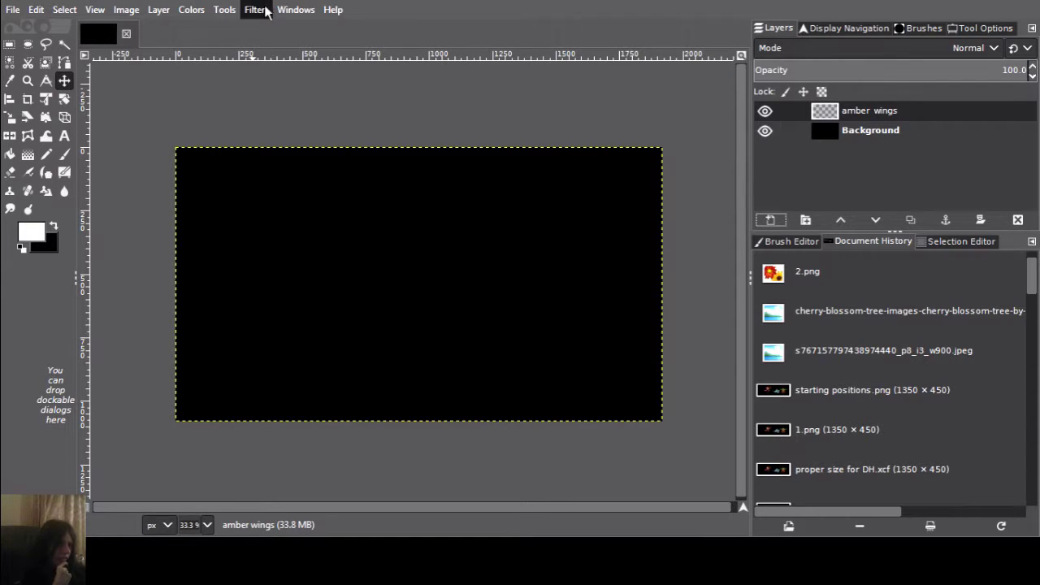
click(272, 36)
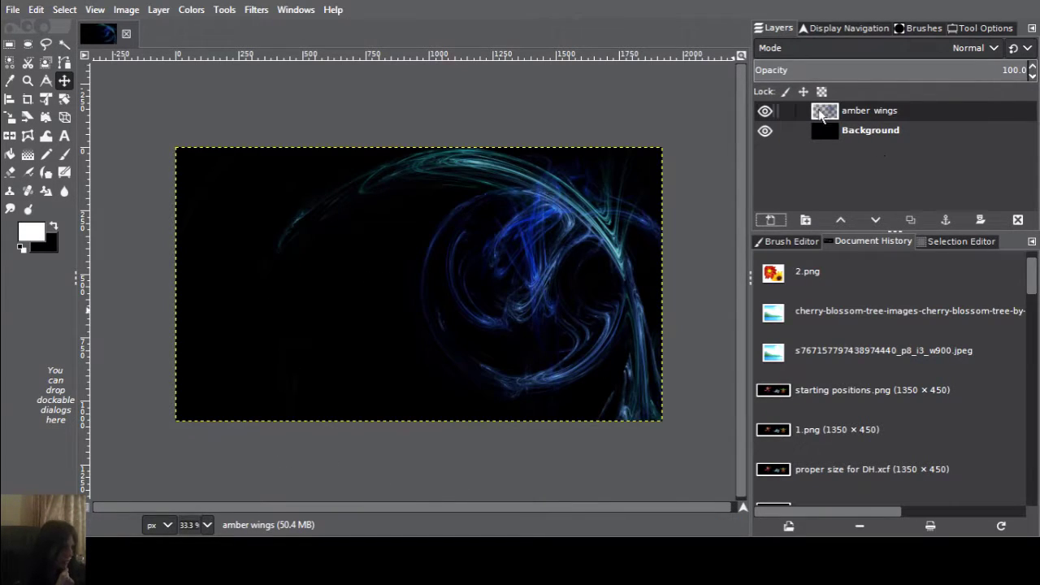
Duplicate the amber wings layer and flip the copy horizontally.
click(824, 112)
key(shift+ctrl+d)
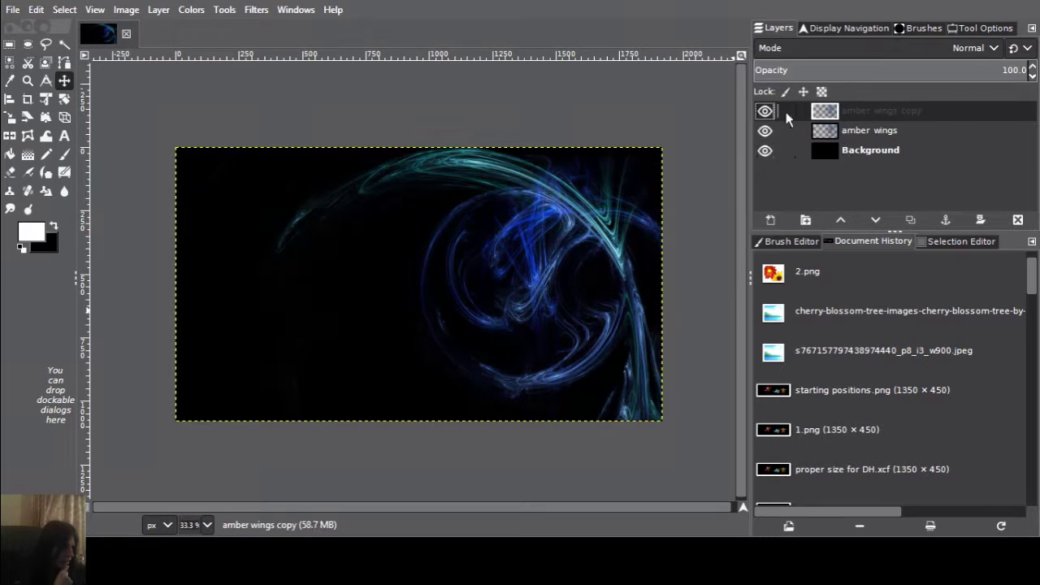
click(765, 112)
click(765, 112)
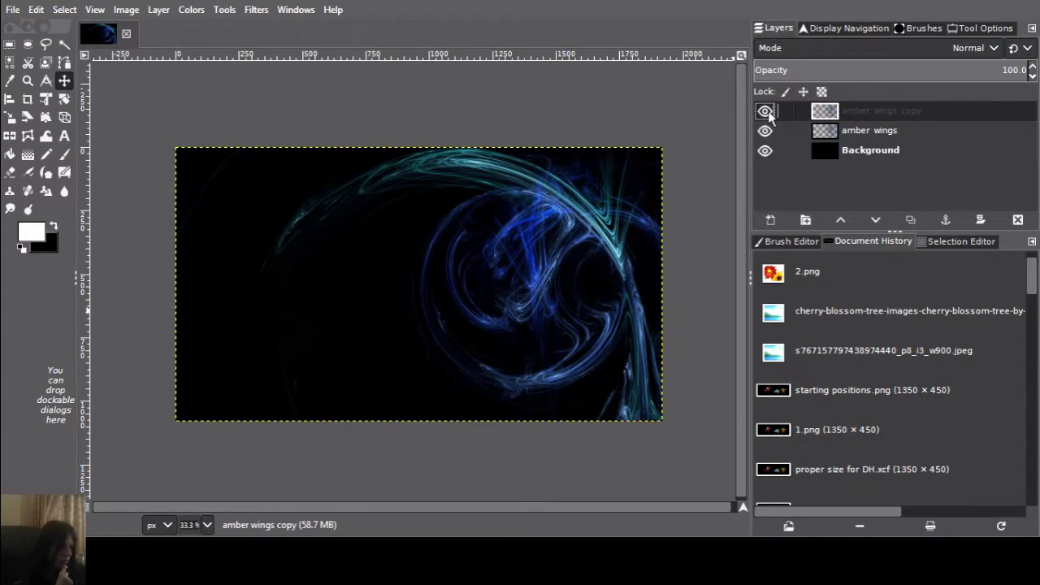
click(766, 113)
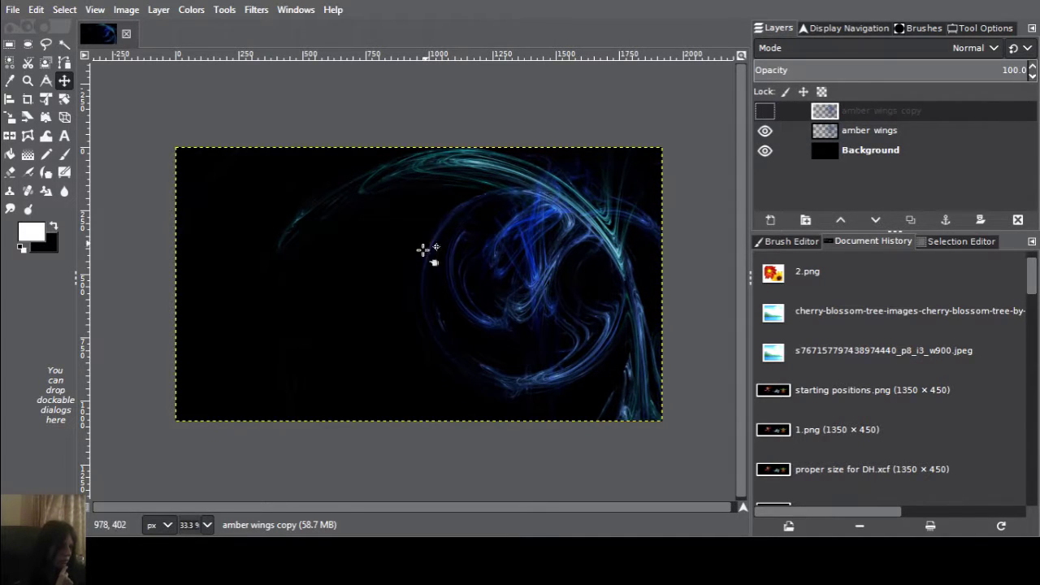
click(765, 111)
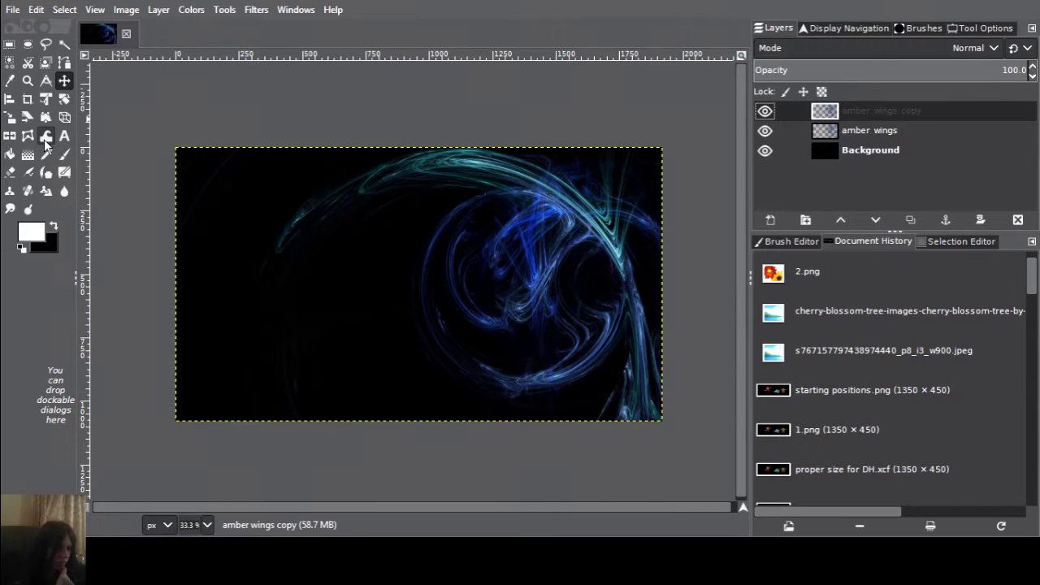
click(9, 135)
click(325, 268)
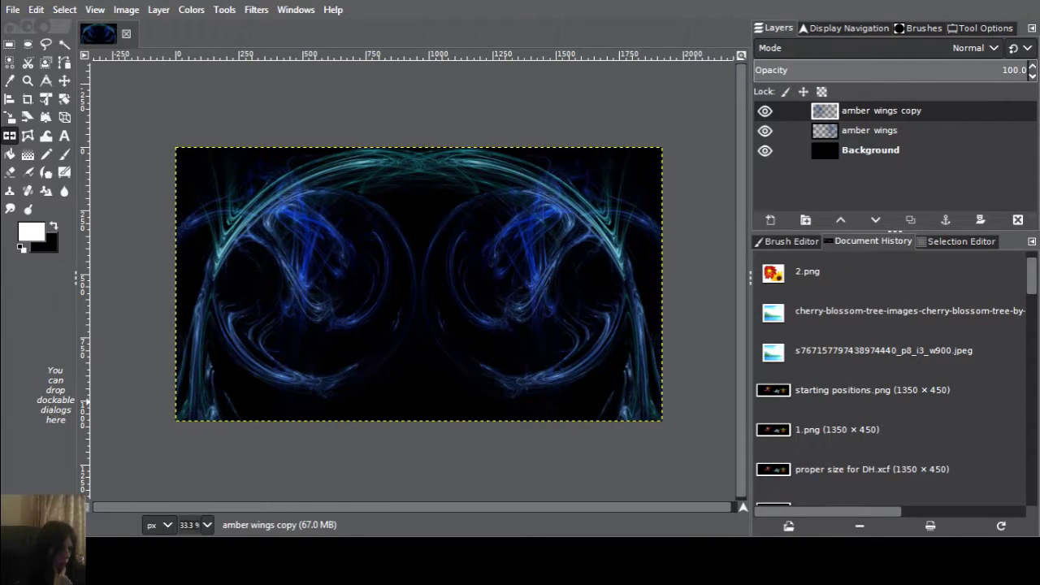
Move the flipped amber wings copy about 80 px to the right so the two wings overlap at the centre.
click(65, 82)
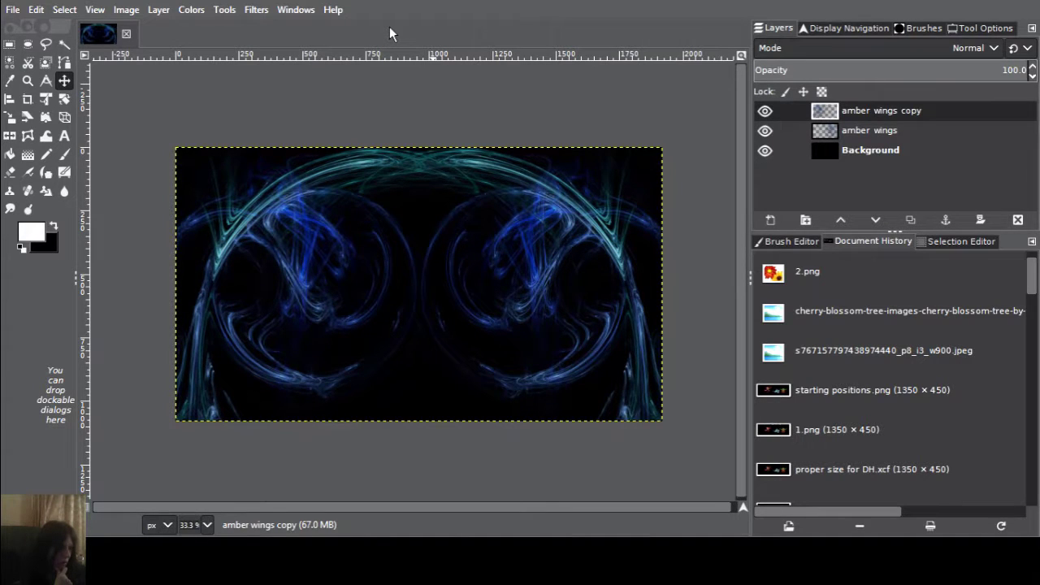
key(Right)
key(Right)
key(Right)
key(Right)
key(Right)
key(Right)
key(Right)
key(Right)
key(Right)
key(Right)
key(Right)
key(Right)
key(Right)
key(Right)
key(Right)
key(Right)
key(Right)
key(Right)
key(Right)
key(Right)
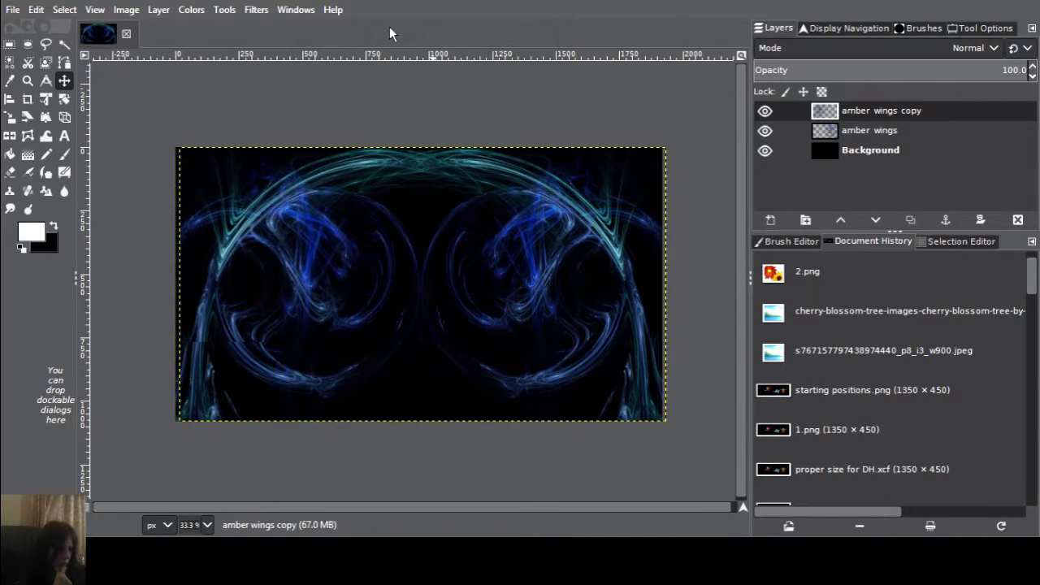
key(Right)
key(Right)
key(Right)
key(Right)
key(Right)
key(Right)
key(Right)
key(Right)
key(Right)
key(Right)
key(Right)
key(Right)
key(Right)
key(Right)
key(Right)
key(Right)
key(Right)
key(Right)
key(Right)
key(Right)
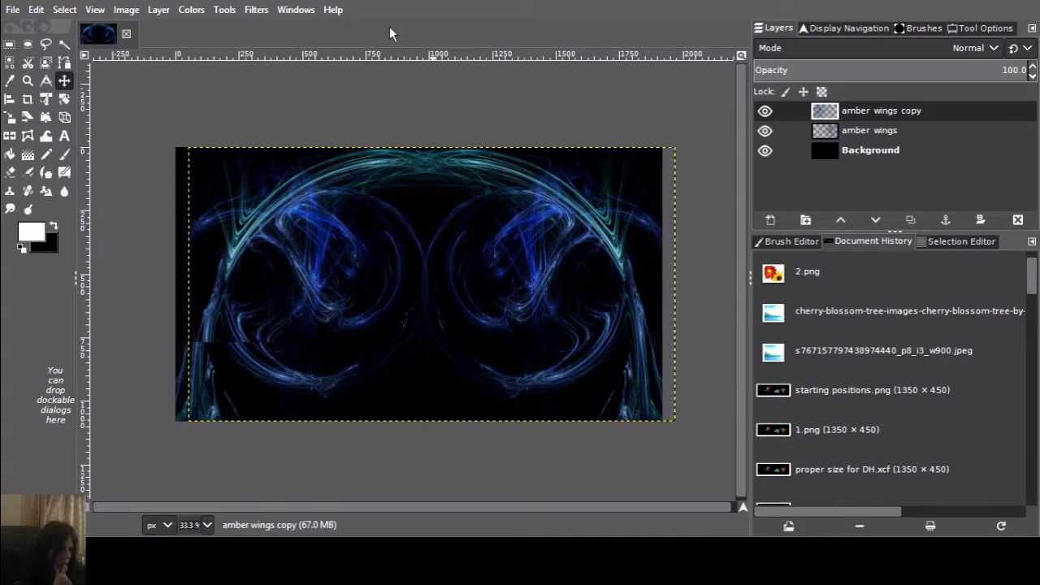
key(Right)
key(Right)
key(Right)
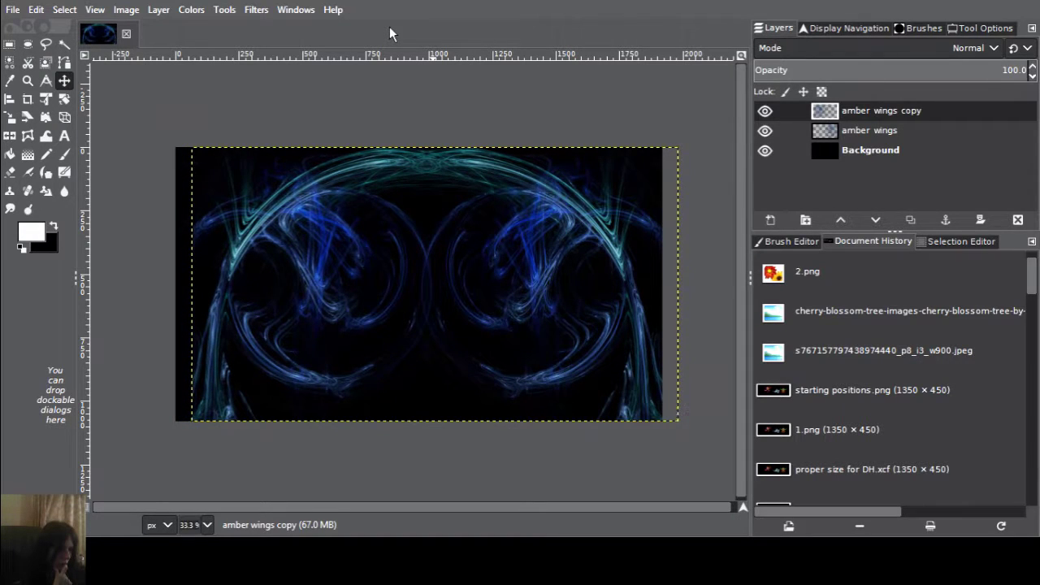
key(Right)
key(Right)
key(Right)
key(Right)
key(Right)
key(Right)
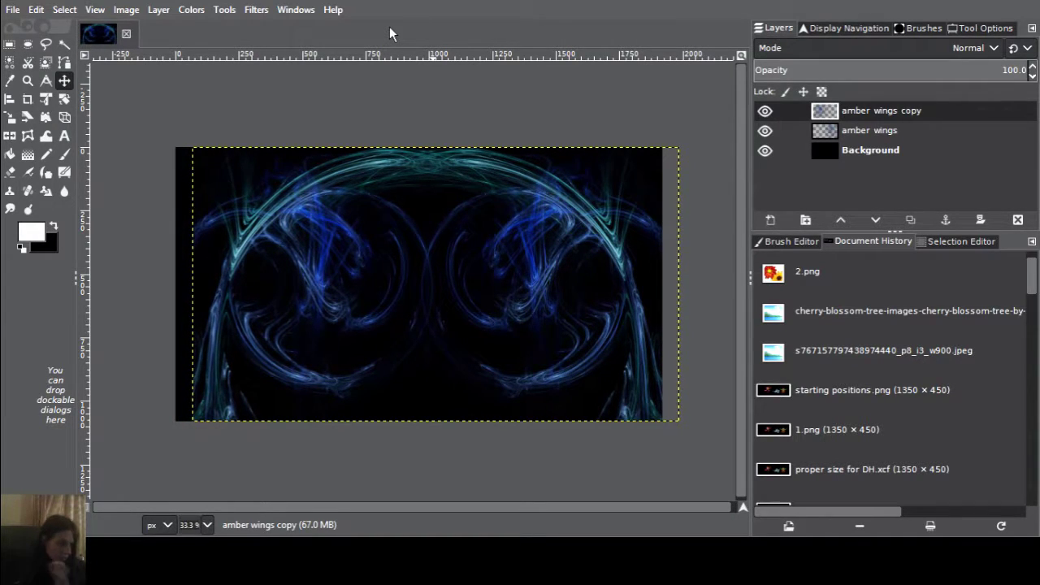
key(Right)
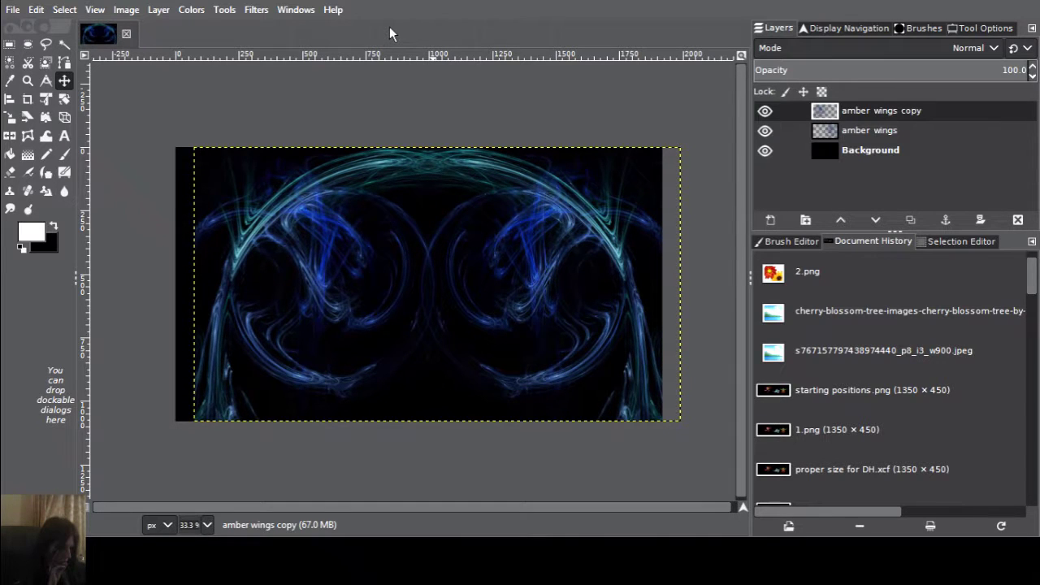
key(Right)
key(Right)
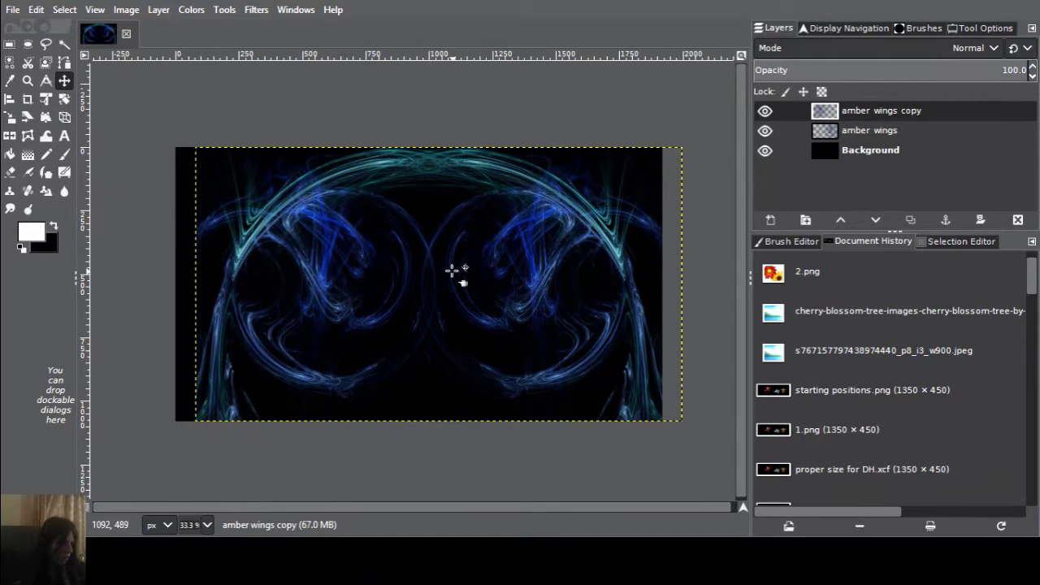
With the Background layer active, select a full-height rectangle covering the canvas except the empty strip about 80 px wide at its left edge.
scroll(458, 268, up, 1)
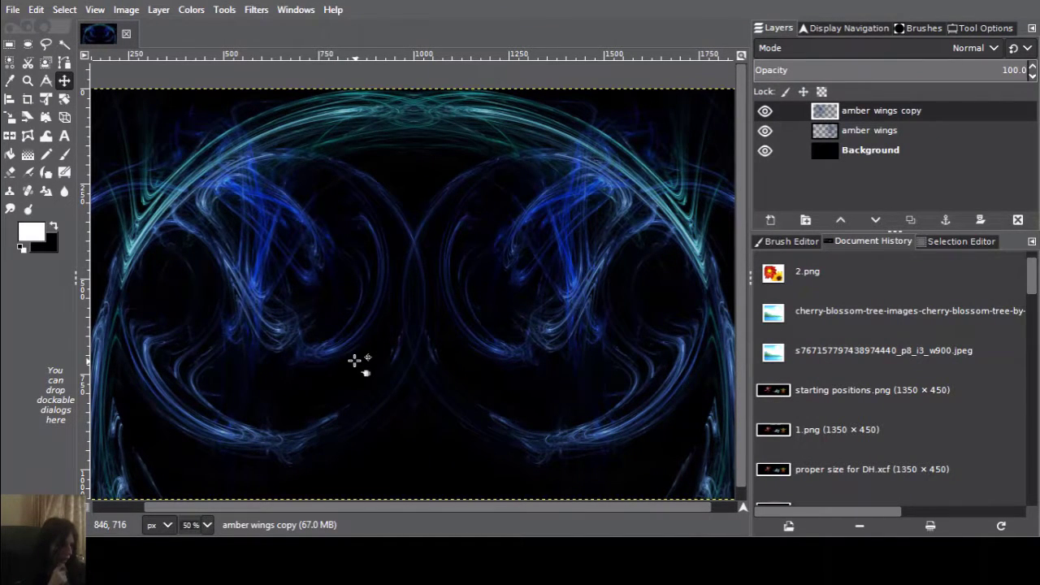
scroll(355, 360, down, 1)
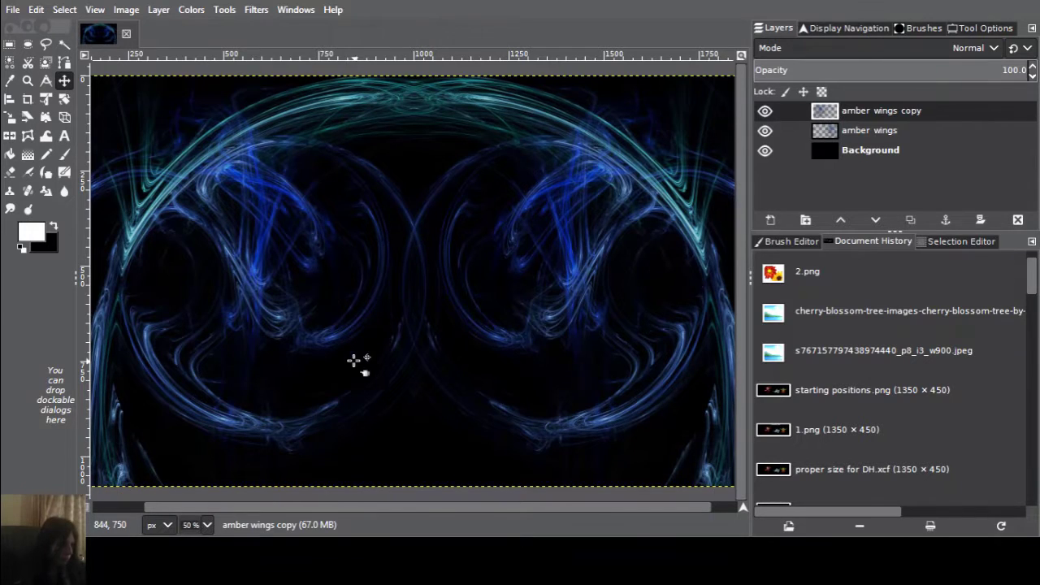
ctrl+scroll(349, 360, down, 2)
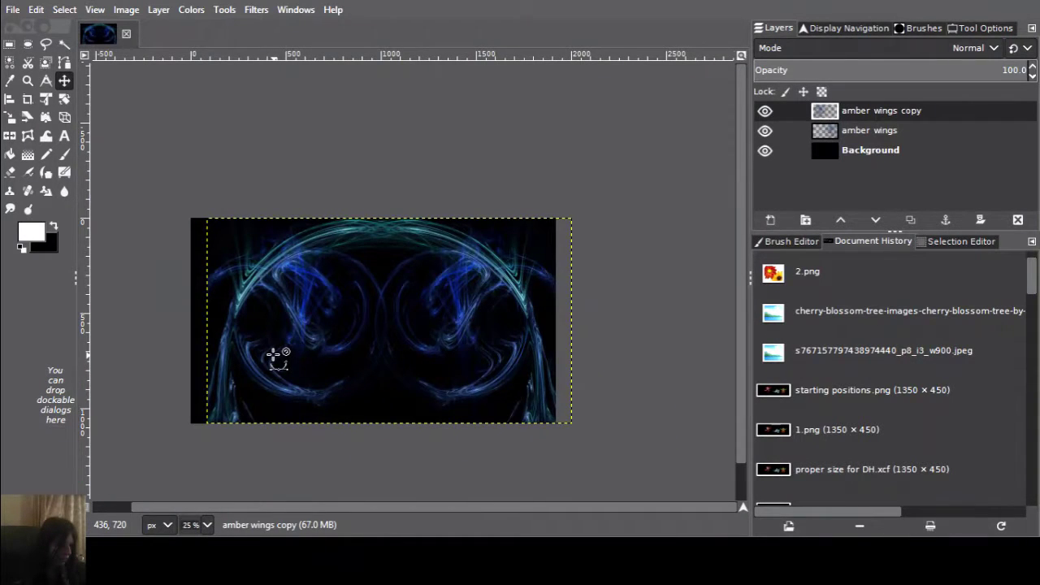
scroll(274, 355, up, 1)
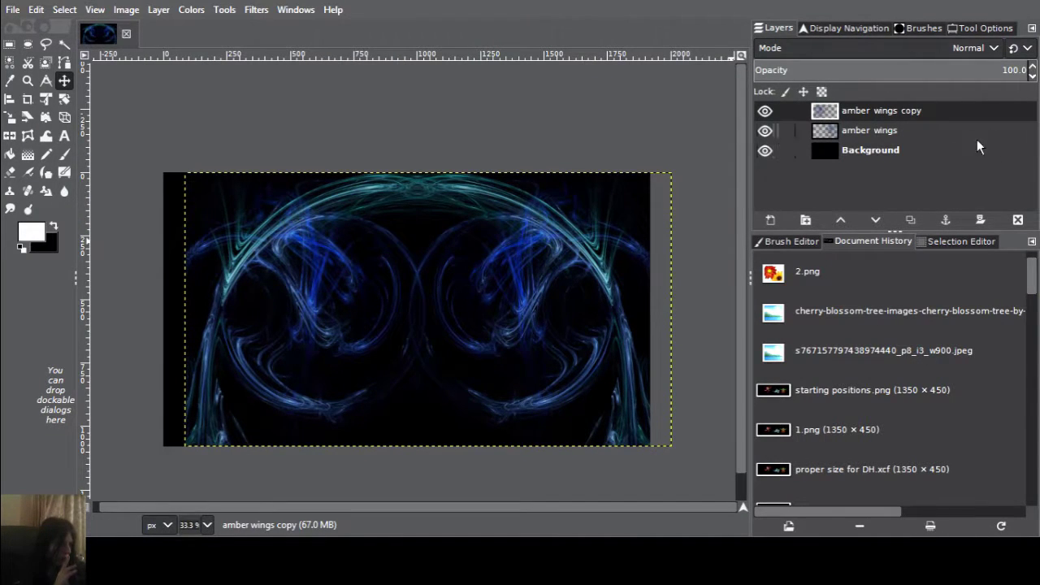
click(897, 150)
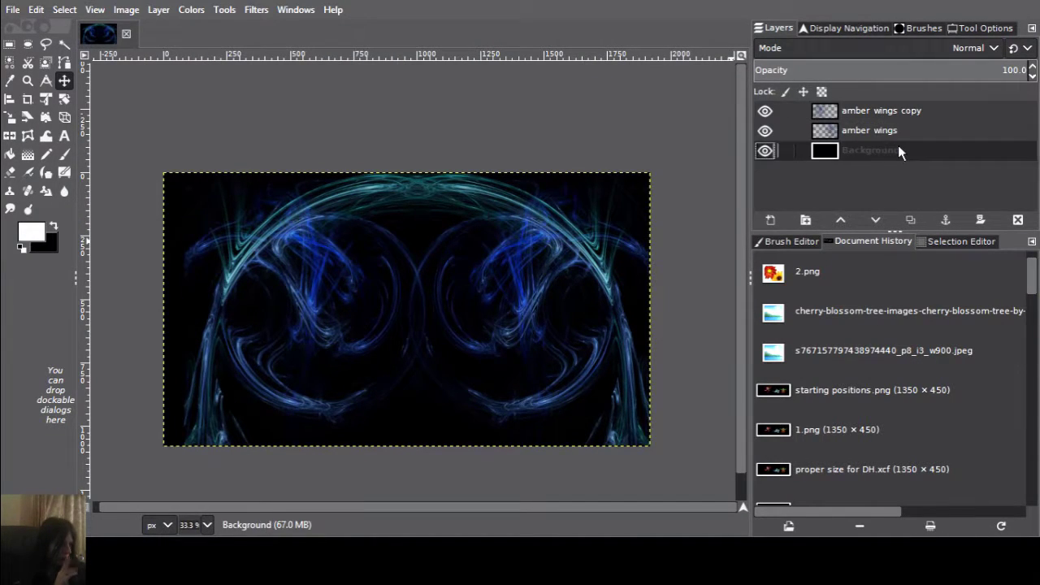
click(9, 47)
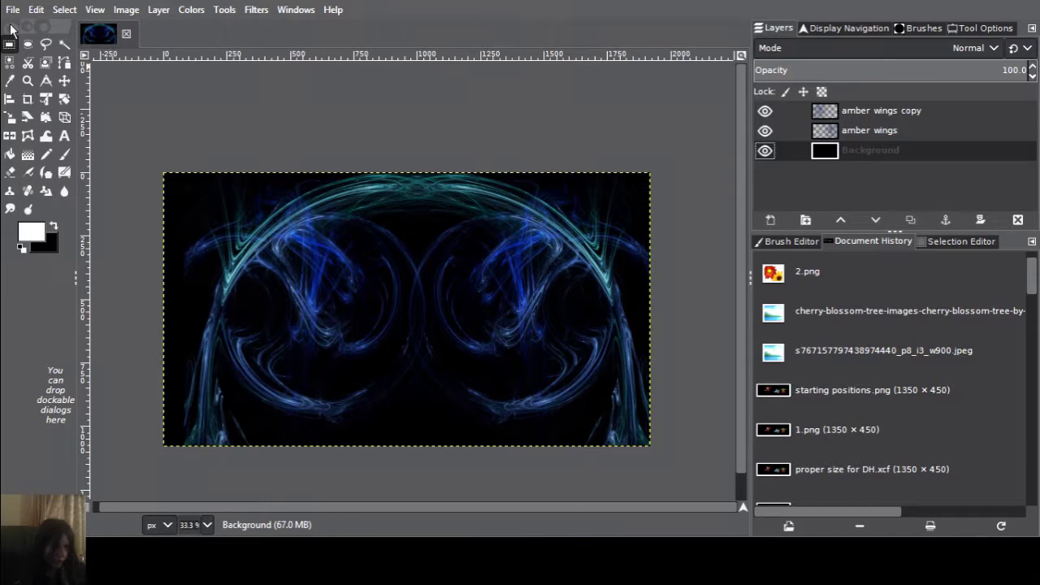
scroll(167, 177, up, 1)
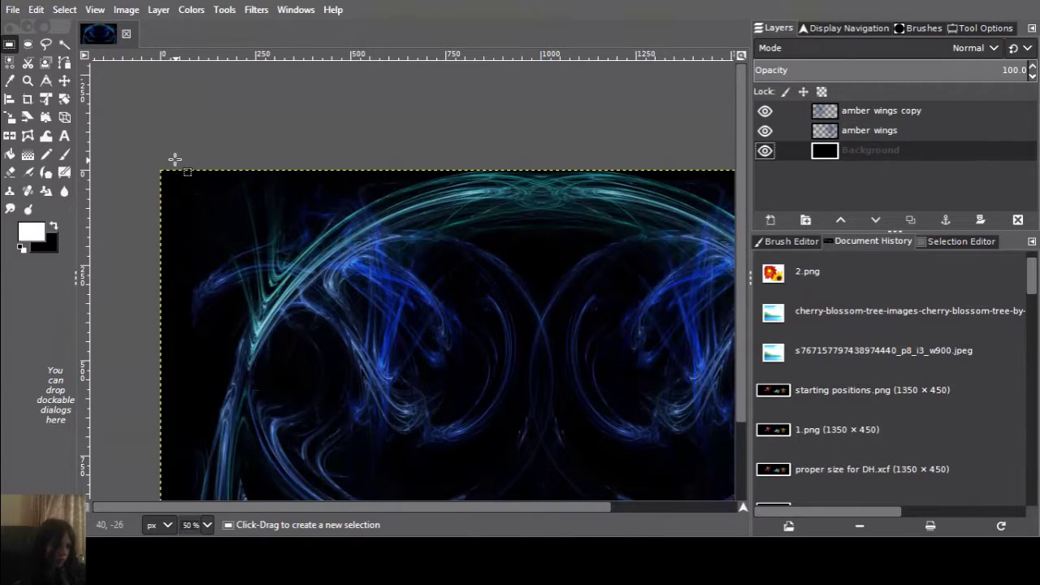
drag(174, 148, 867, 571)
scroll(309, 267, up, 3)
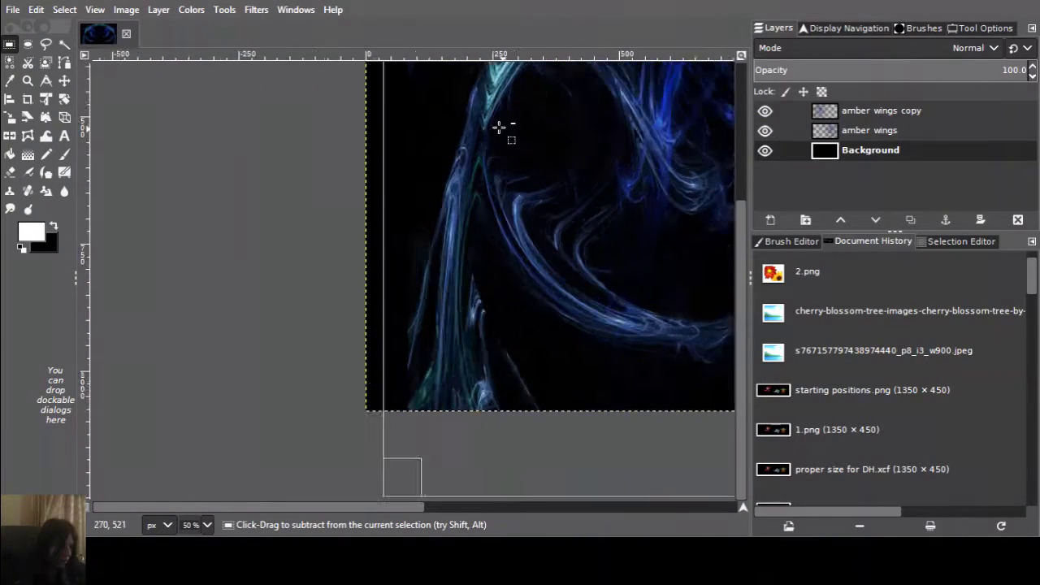
scroll(349, 244, up, 5)
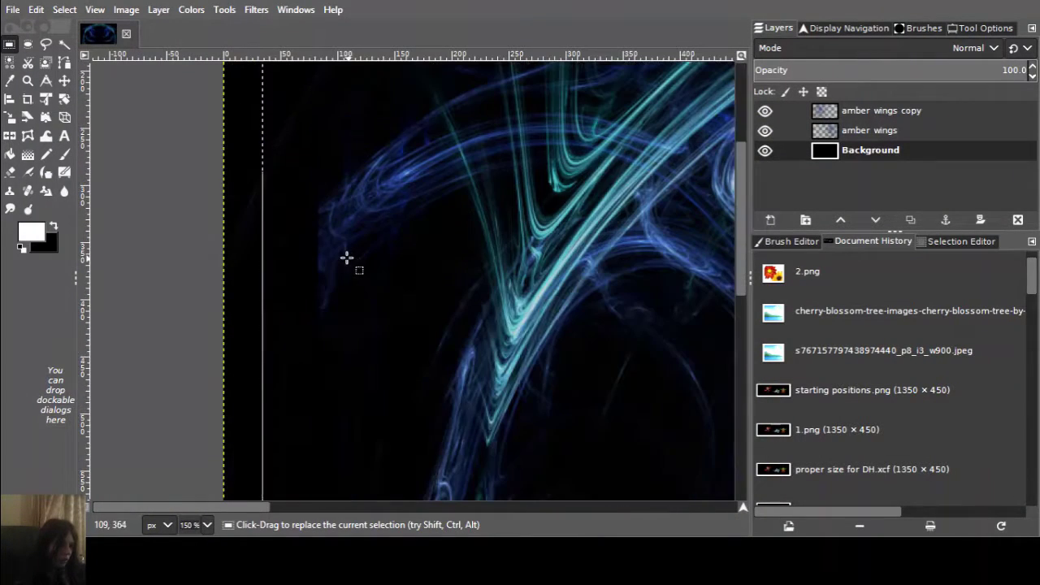
drag(285, 259, 340, 252)
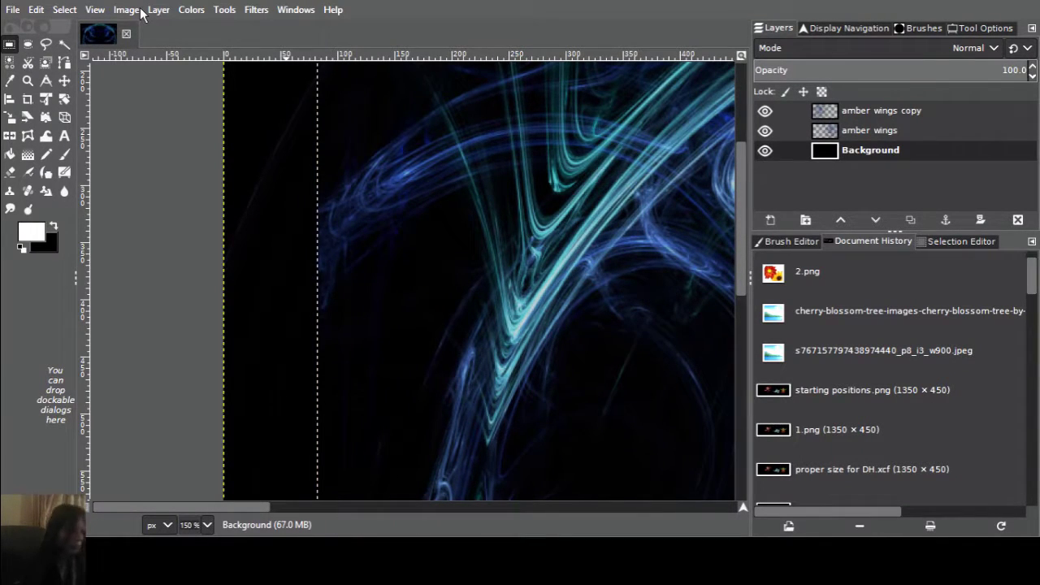
Try to crop the image to the rectangular selection.
click(199, 241)
ctrl+scroll(569, 243, down, 3)
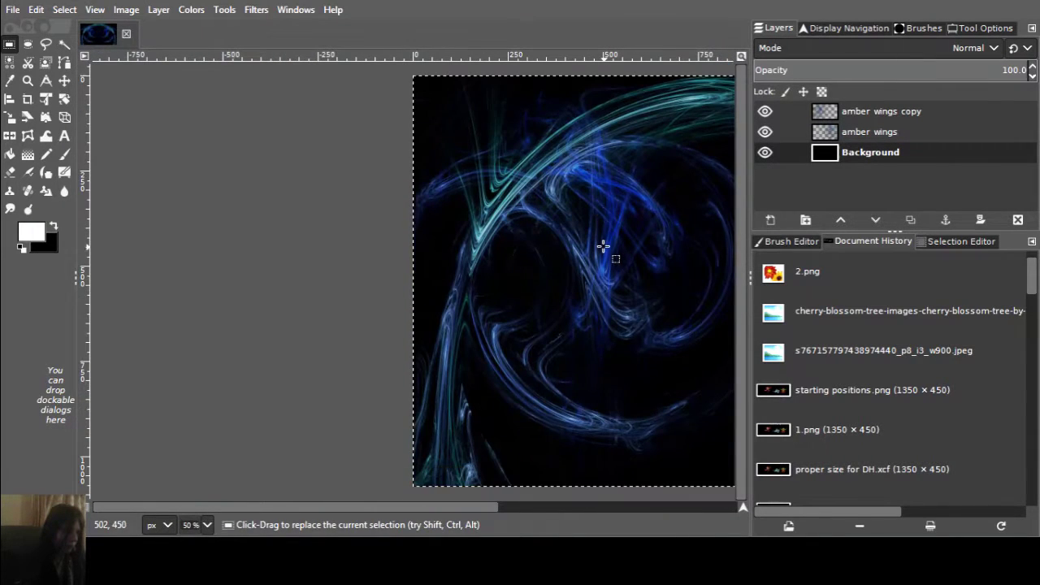
ctrl+scroll(601, 243, down, 1)
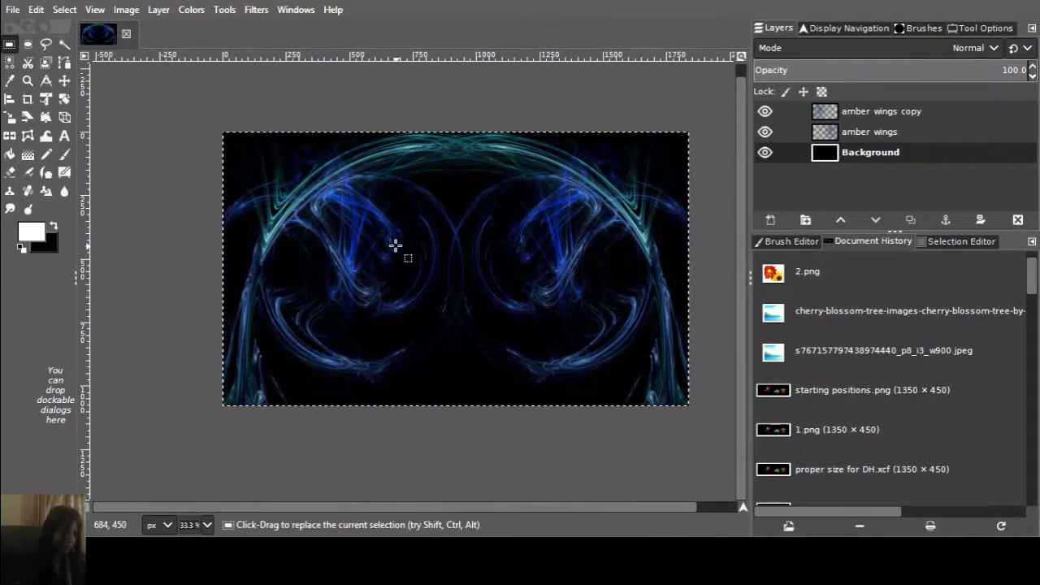
key(ctrl+z)
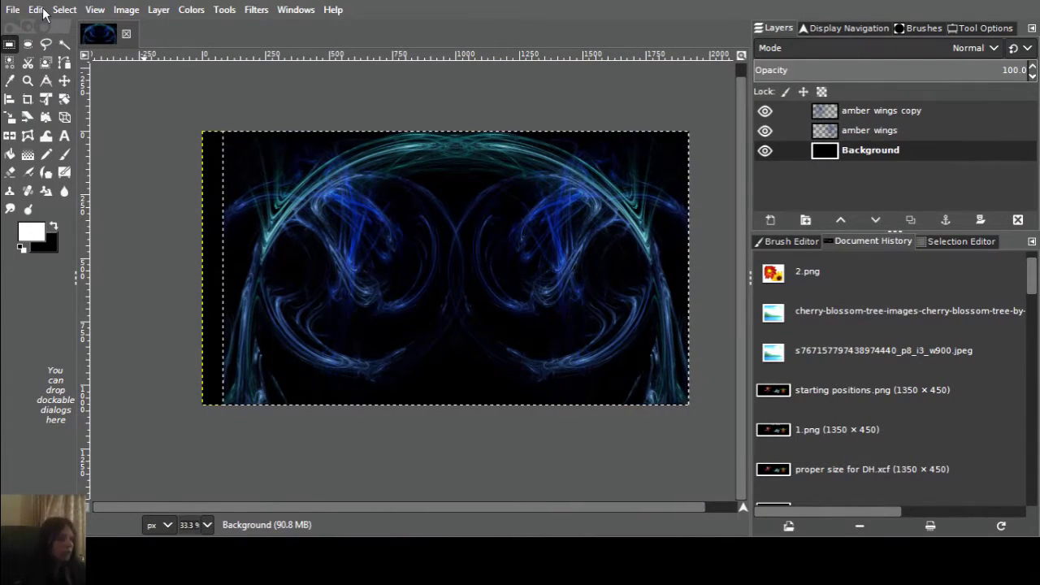
Activate the amber wings copy layer and save the image as Untitled.xcf.
click(863, 111)
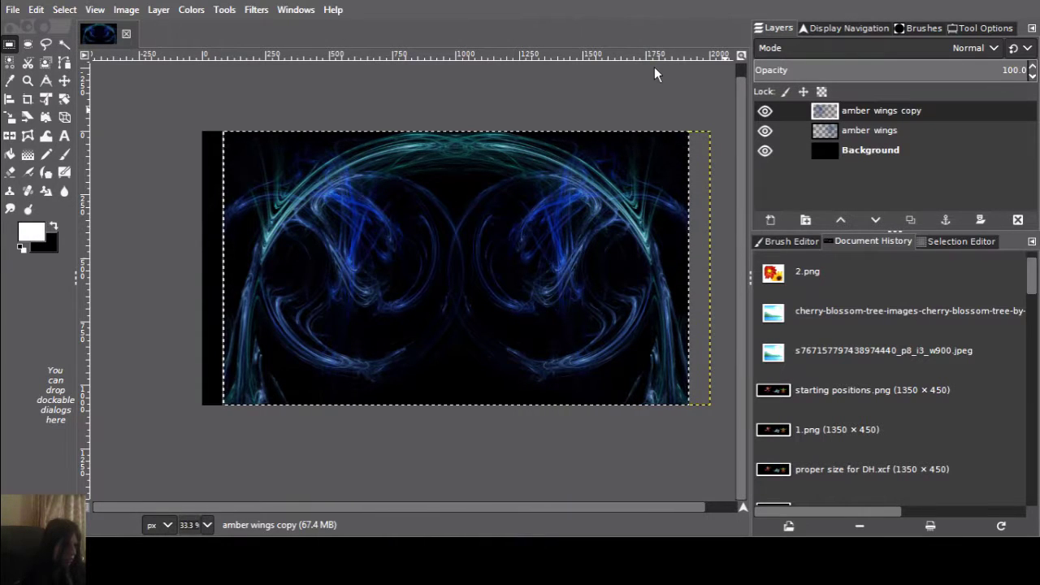
key(ctrl+s)
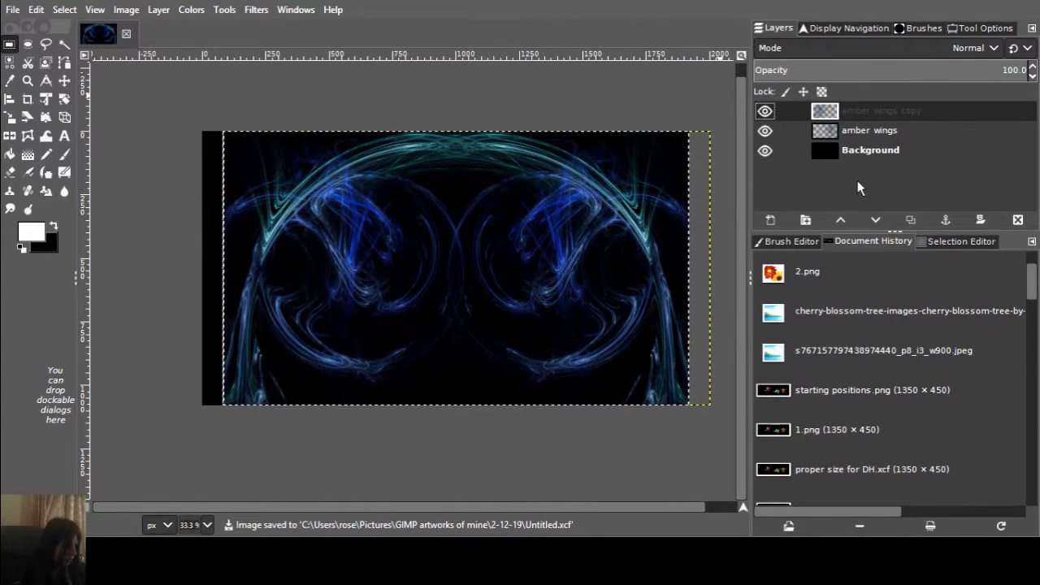
Duplicate both the amber wings copy and amber wings layers, and merge amber wings copy down into amber wings copy #2.
key(ctrl+shift+d)
click(842, 149)
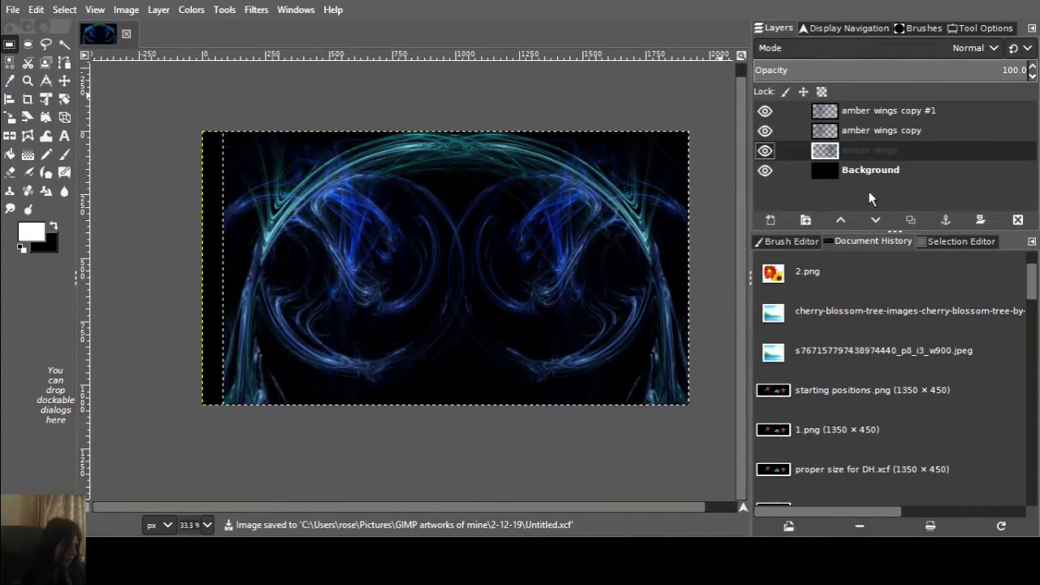
key(ctrl+shift+d)
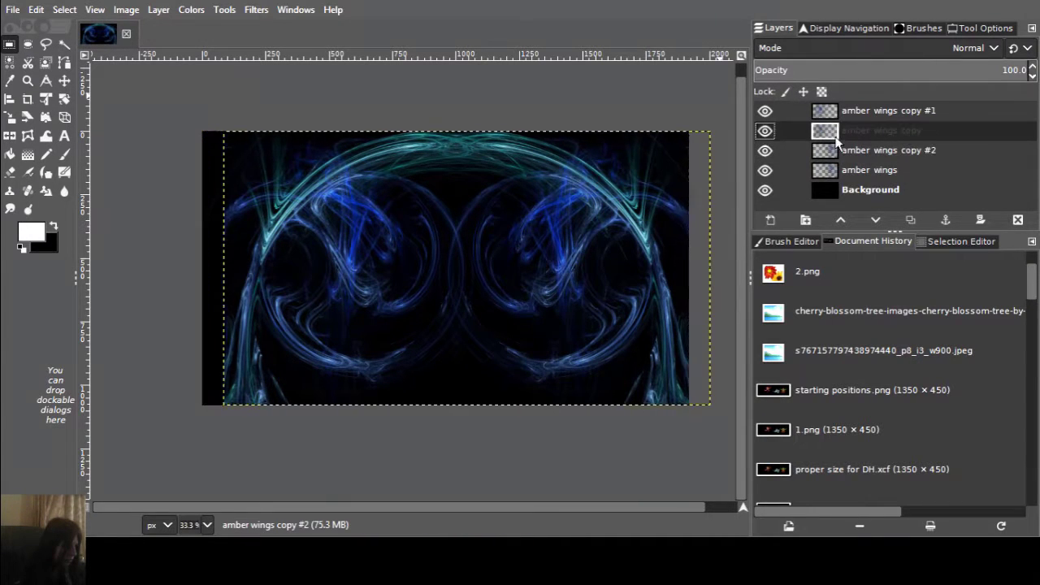
click(839, 135)
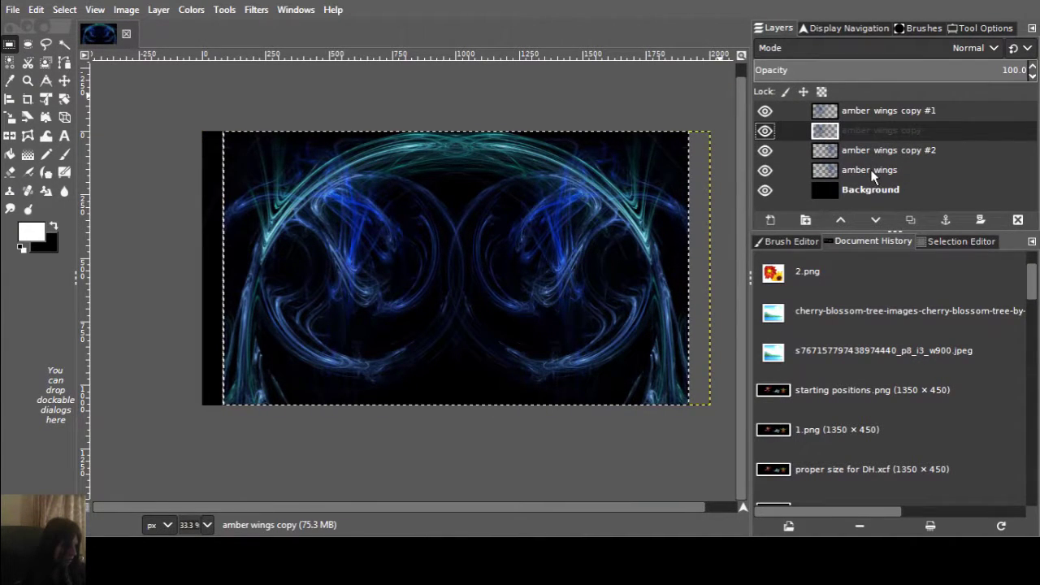
key(Delete)
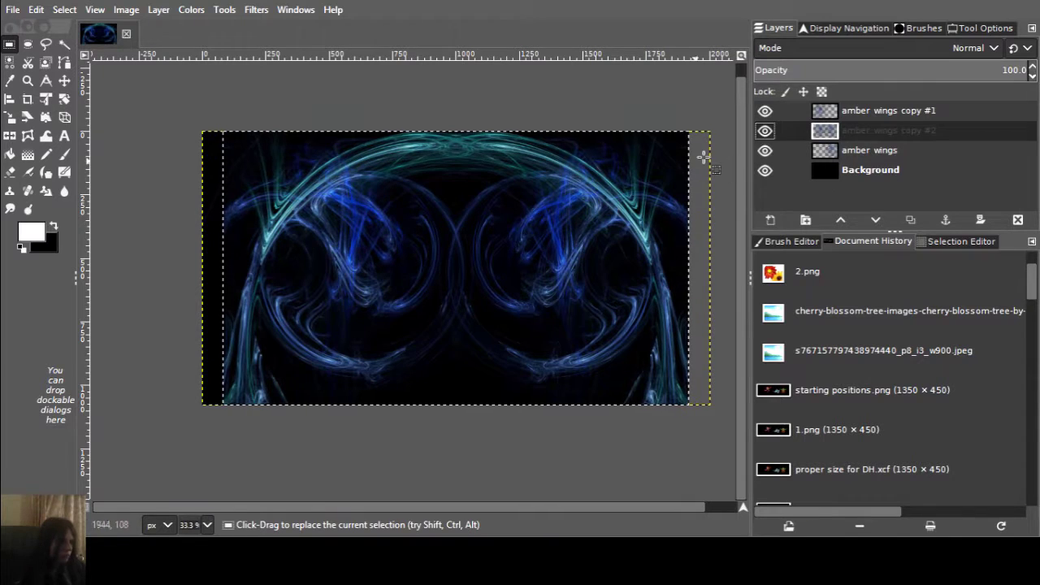
Clear the selection, then place amber wings copy #1 below copy #2 and hide both amber wings copy #1 and amber wings.
click(65, 10)
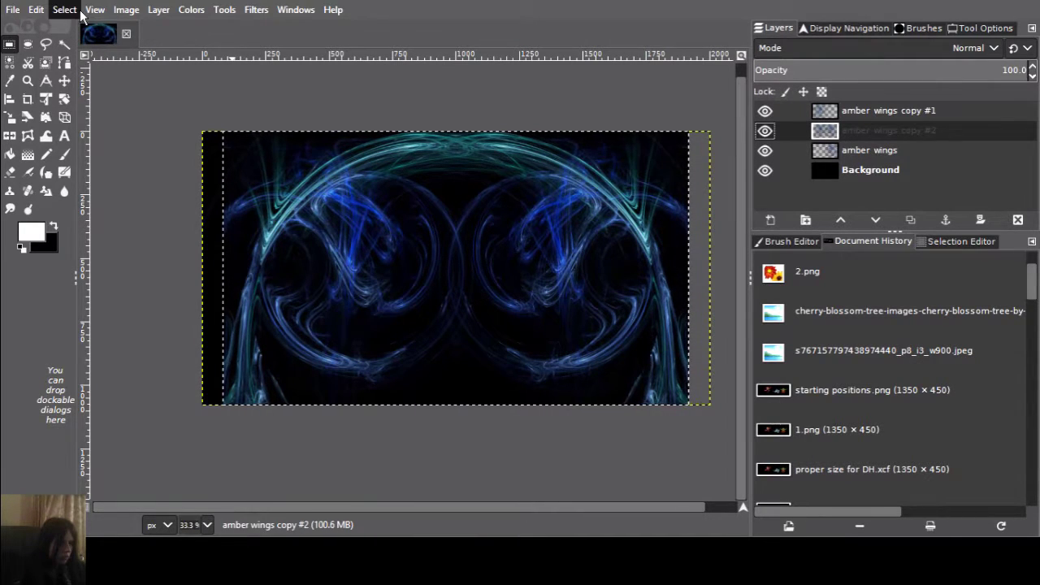
click(104, 65)
drag(891, 114, 888, 147)
click(765, 131)
click(765, 151)
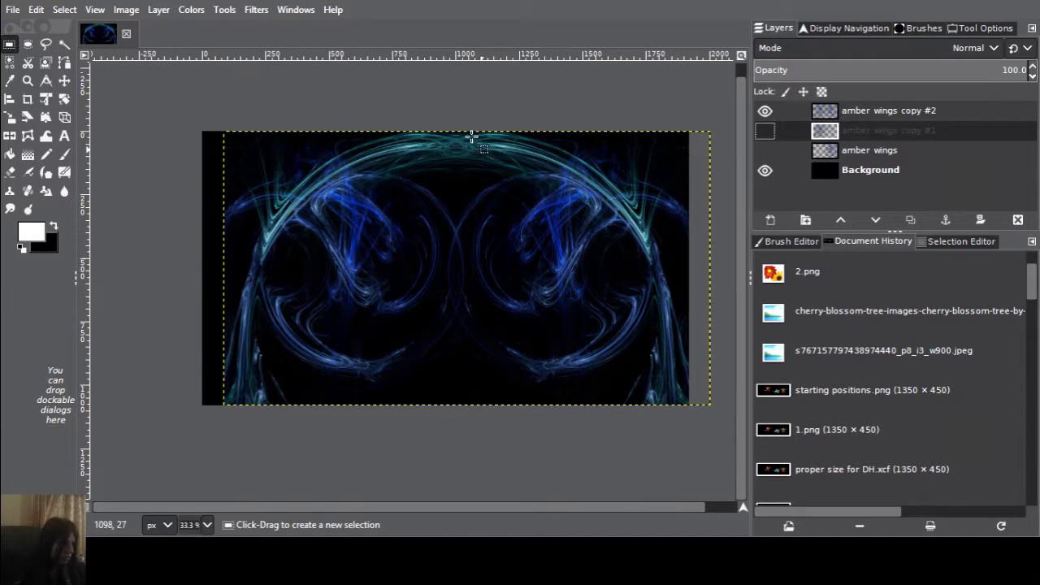
Nudge the amber wings copy #2 layer left to centre the wings on the canvas, and duplicate it with the original hidden.
click(870, 112)
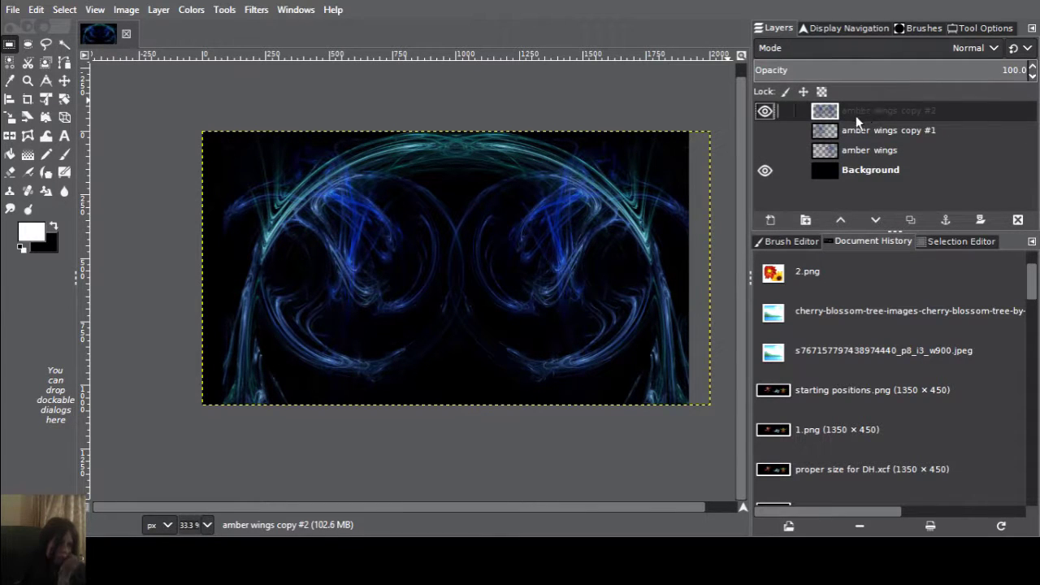
click(64, 81)
key(shift+Left)
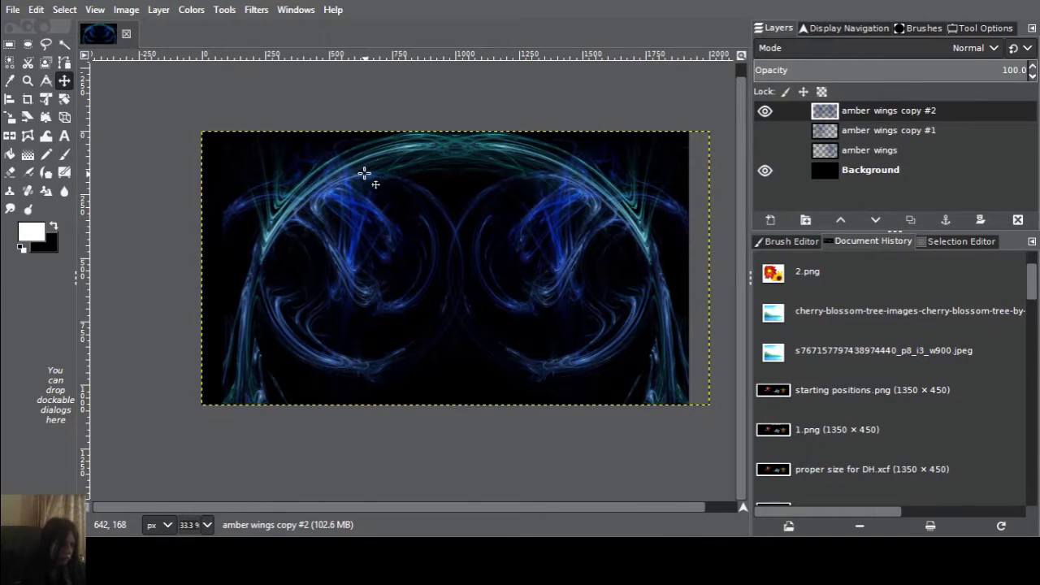
key(shift+Left)
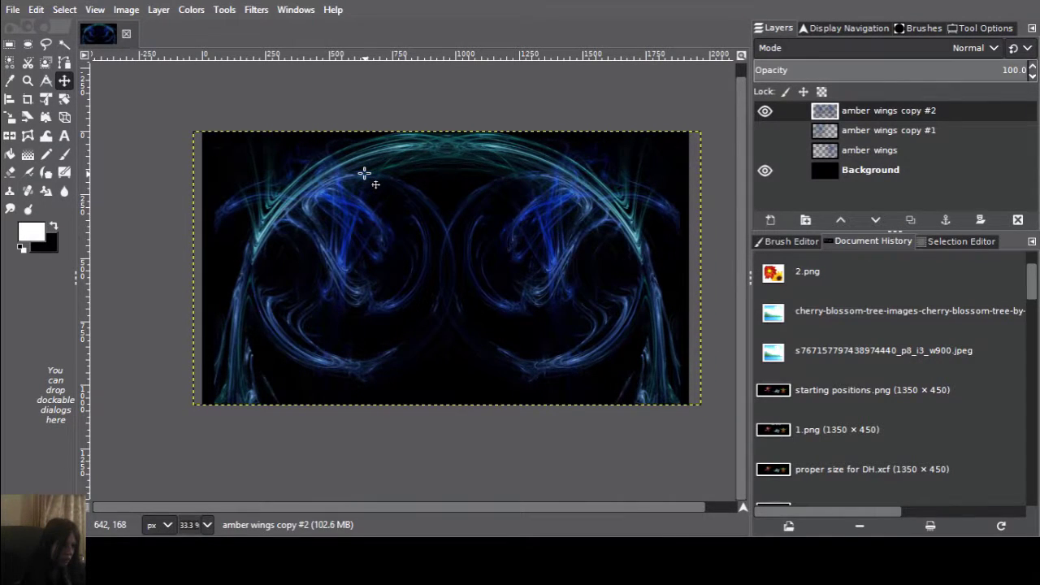
key(Right)
key(Right)
key(Right)
key(Right)
key(Right)
key(Right)
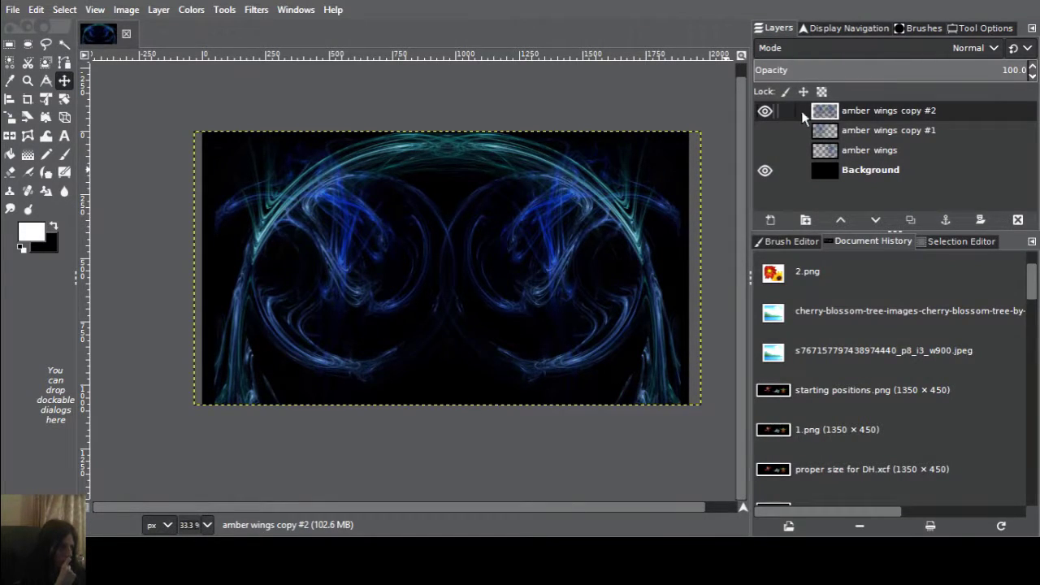
drag(807, 113, 601, 136)
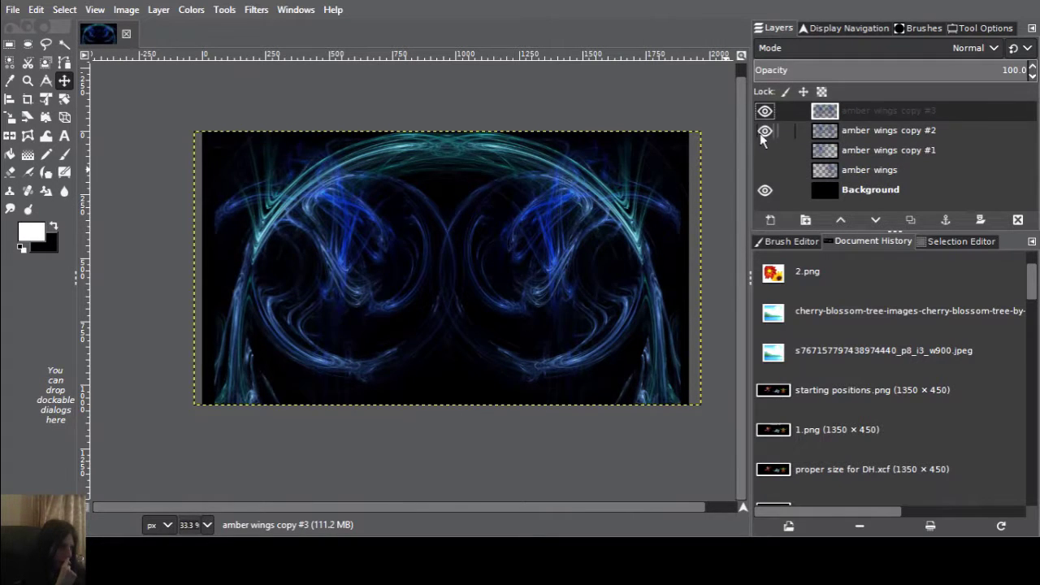
Set up the Smudge tool with the 2. Hardness 025 brush at size 110.
click(10, 209)
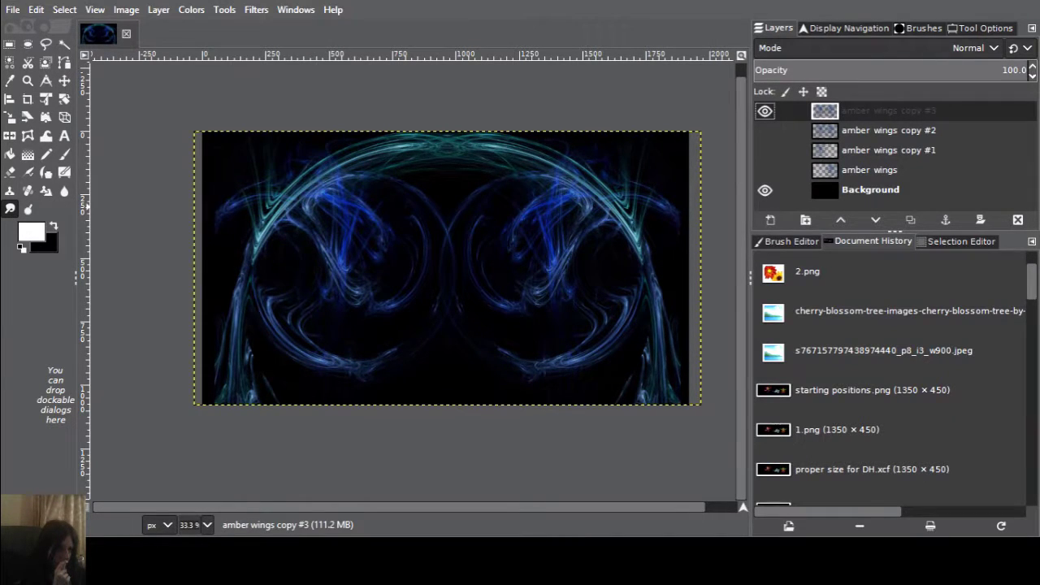
double_click(10, 209)
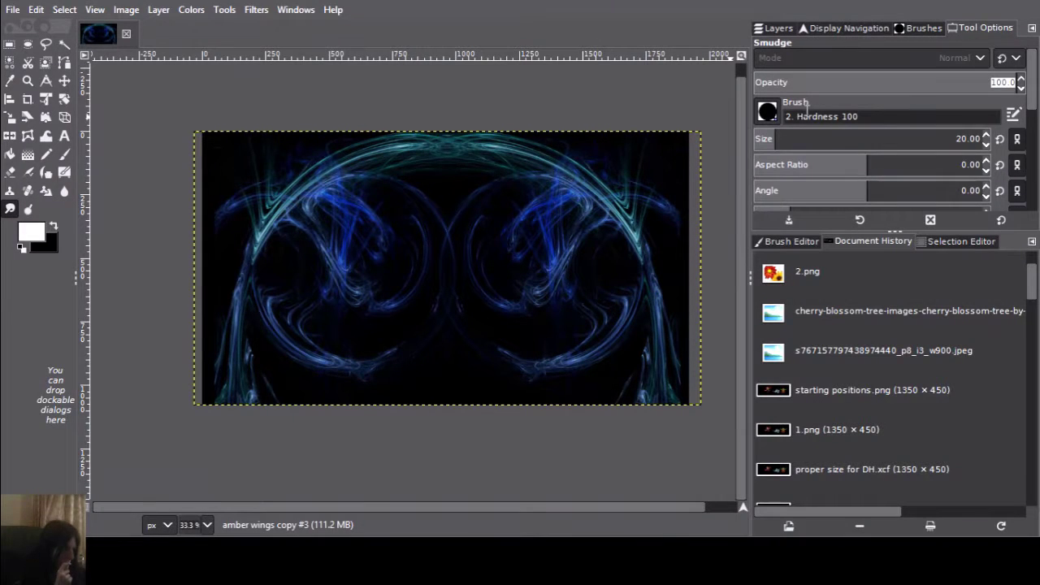
click(999, 139)
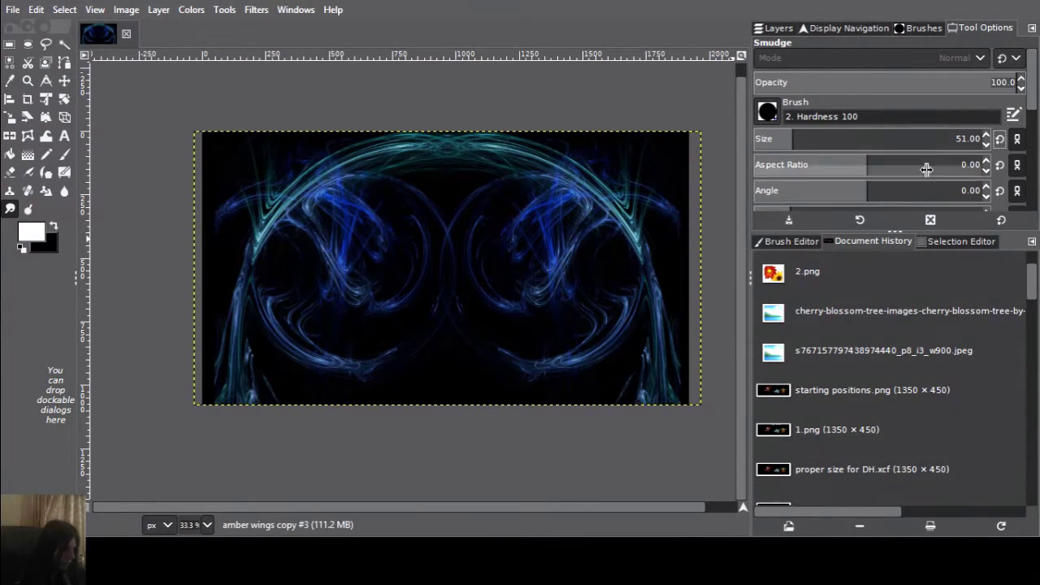
click(971, 140)
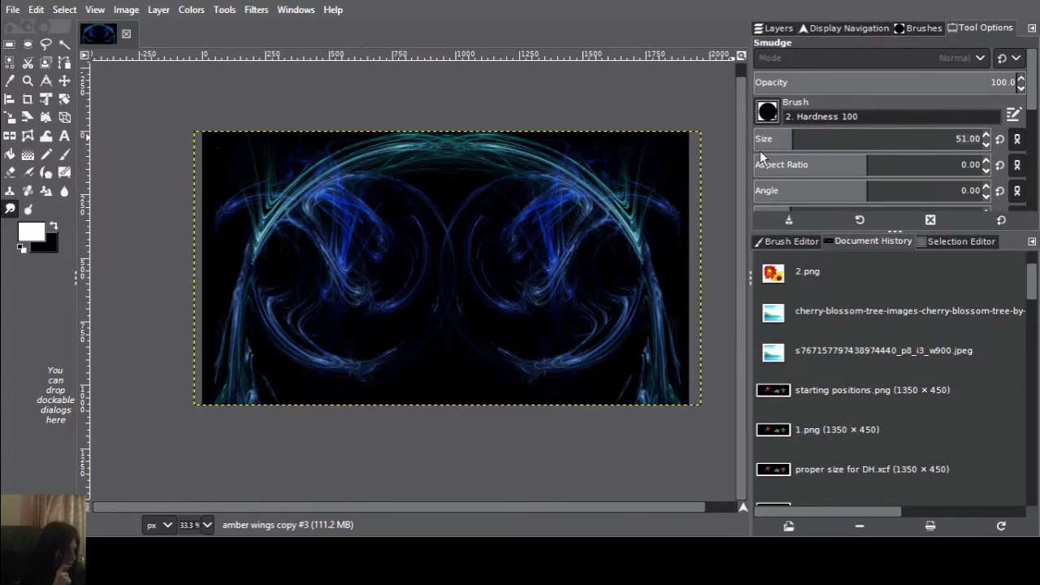
key(comma)
key(comma)
key(comma)
click(967, 138)
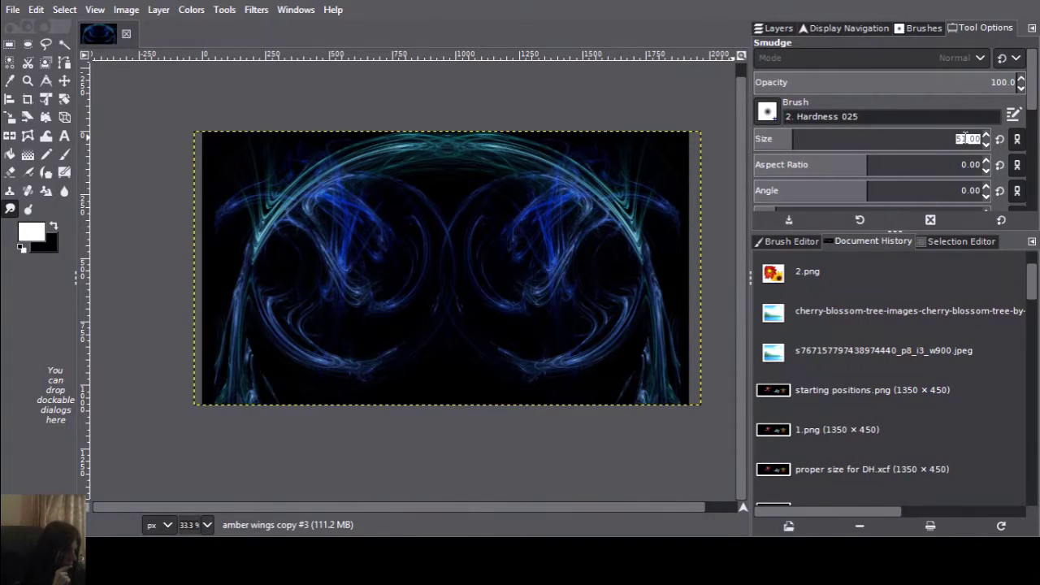
text(110)
key(Return)
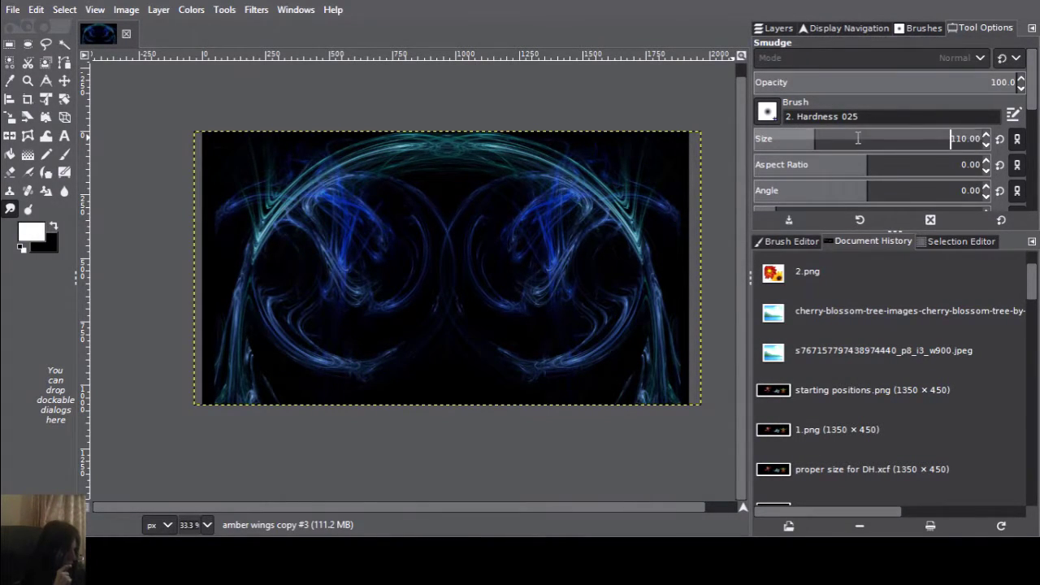
Save the image and smudge the wing strands across amber wings copy #3 into soft, blended wisps.
click(779, 27)
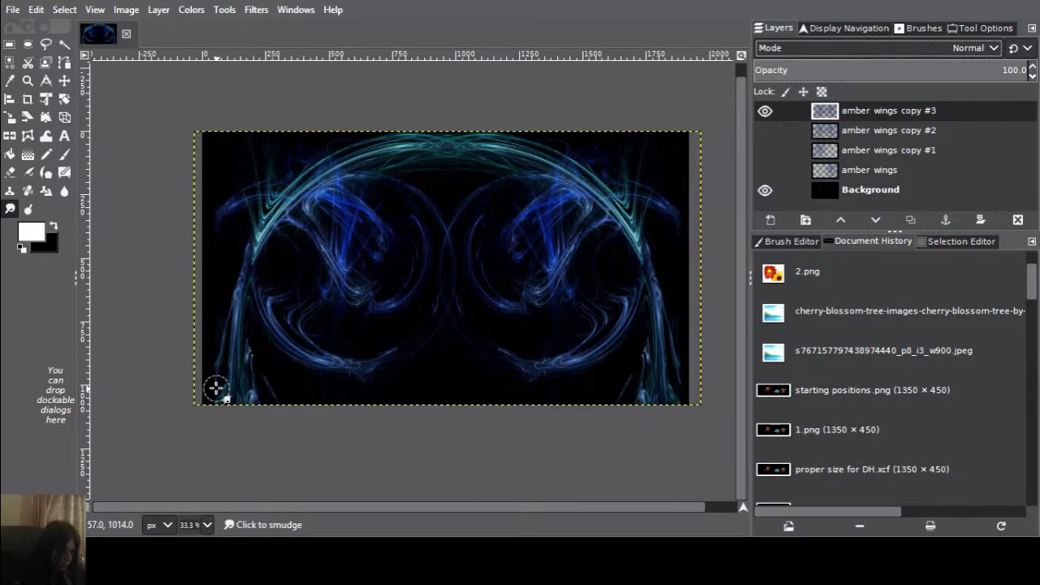
key(ctrl+s)
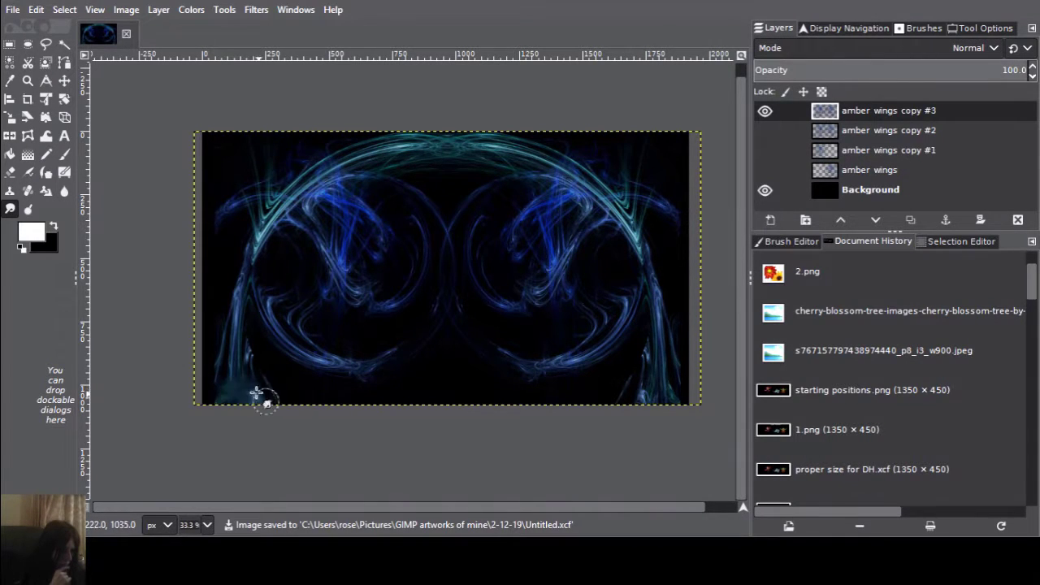
mouse_move(256, 394)
mouse_down()
mouse_move(246, 305)
mouse_move(238, 391)
mouse_move(236, 318)
mouse_move(212, 281)
mouse_move(261, 299)
mouse_move(227, 268)
mouse_move(251, 327)
mouse_move(275, 205)
mouse_move(218, 224)
mouse_move(310, 227)
mouse_move(336, 166)
mouse_move(320, 202)
mouse_move(388, 194)
mouse_move(364, 144)
mouse_move(451, 165)
mouse_move(476, 154)
mouse_move(403, 151)
mouse_move(544, 183)
mouse_move(538, 145)
mouse_move(456, 161)
mouse_move(607, 198)
mouse_move(557, 167)
mouse_move(632, 244)
mouse_move(641, 209)
mouse_move(535, 223)
mouse_move(649, 264)
mouse_move(646, 229)
mouse_move(643, 331)
mouse_move(678, 289)
mouse_move(623, 326)
mouse_move(643, 329)
mouse_move(654, 271)
mouse_move(634, 420)
mouse_move(624, 397)
mouse_move(693, 365)
mouse_move(665, 417)
mouse_move(537, 387)
mouse_move(591, 351)
mouse_move(519, 398)
mouse_move(475, 354)
mouse_move(494, 344)
mouse_move(459, 368)
mouse_move(426, 328)
mouse_move(332, 380)
mouse_move(341, 346)
mouse_move(412, 373)
mouse_move(283, 358)
mouse_move(304, 297)
mouse_move(306, 345)
mouse_move(272, 333)
mouse_move(347, 277)
mouse_move(346, 297)
mouse_move(326, 278)
mouse_move(354, 214)
mouse_move(373, 305)
mouse_move(404, 265)
mouse_move(445, 253)
mouse_move(407, 271)
mouse_move(381, 193)
mouse_move(407, 242)
mouse_move(362, 228)
mouse_move(393, 165)
mouse_move(360, 202)
mouse_move(386, 171)
mouse_move(442, 182)
mouse_move(452, 230)
mouse_move(423, 225)
mouse_move(478, 211)
mouse_move(468, 277)
mouse_move(458, 248)
mouse_move(519, 279)
mouse_move(476, 307)
mouse_move(474, 228)
mouse_move(512, 255)
mouse_move(471, 249)
mouse_up()
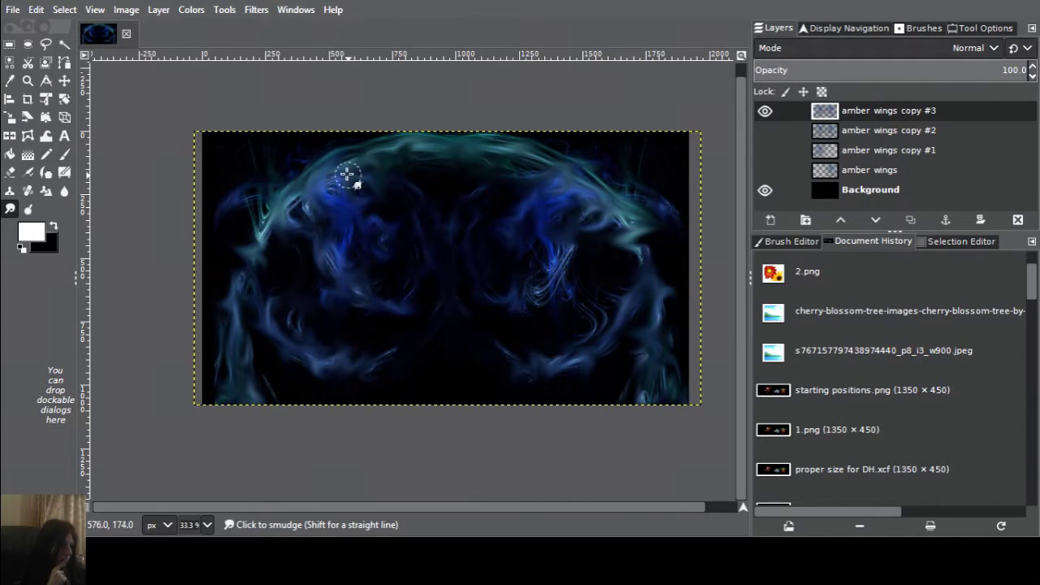
mouse_move(347, 175)
mouse_down()
mouse_move(321, 187)
mouse_move(354, 192)
mouse_move(285, 206)
mouse_move(298, 207)
mouse_move(275, 237)
mouse_move(285, 213)
mouse_move(259, 241)
mouse_move(248, 240)
mouse_move(273, 210)
mouse_move(239, 231)
mouse_move(245, 215)
mouse_move(228, 357)
mouse_up()
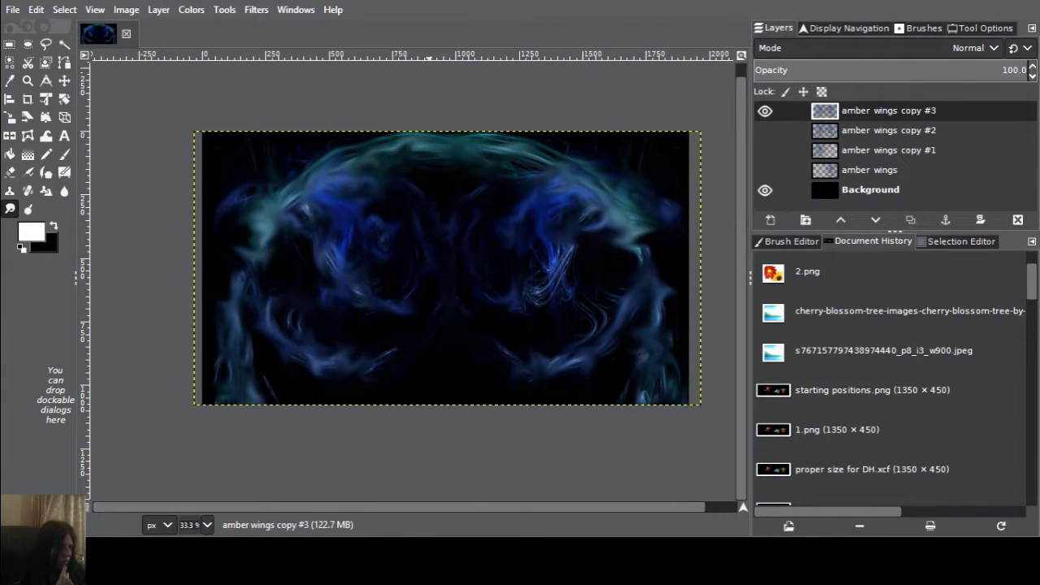
Add a layer above the smudged wings, fill it with grey cloud noise by repeating the last filter, and set its mode to Dodge.
shift+click(772, 222)
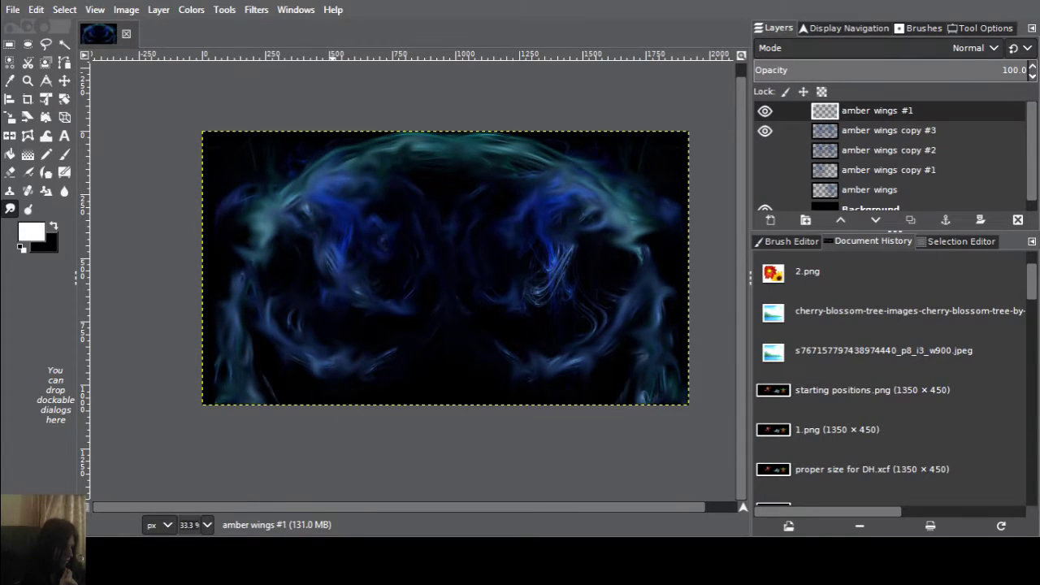
key(ctrl+f)
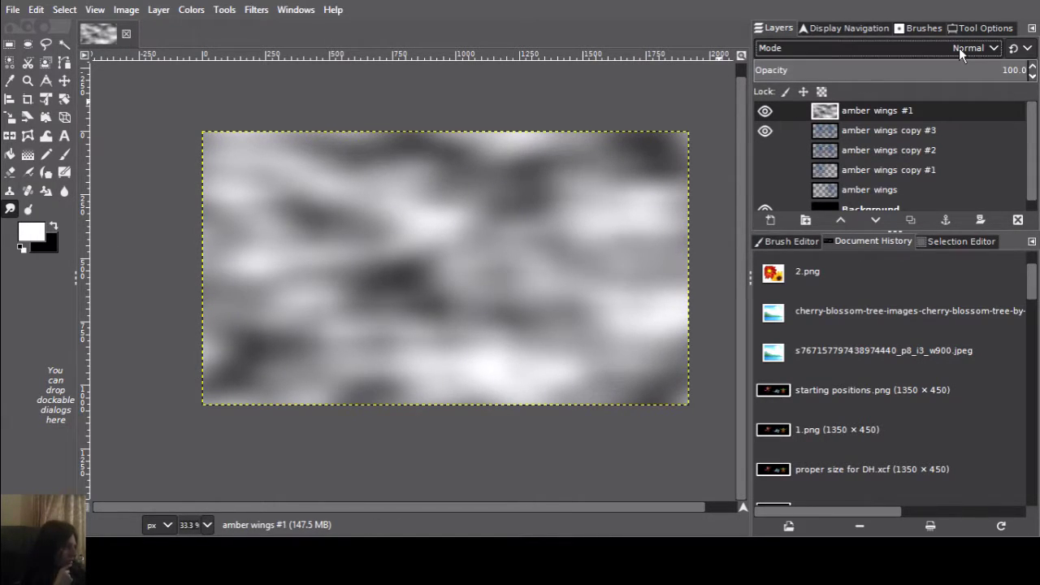
click(782, 259)
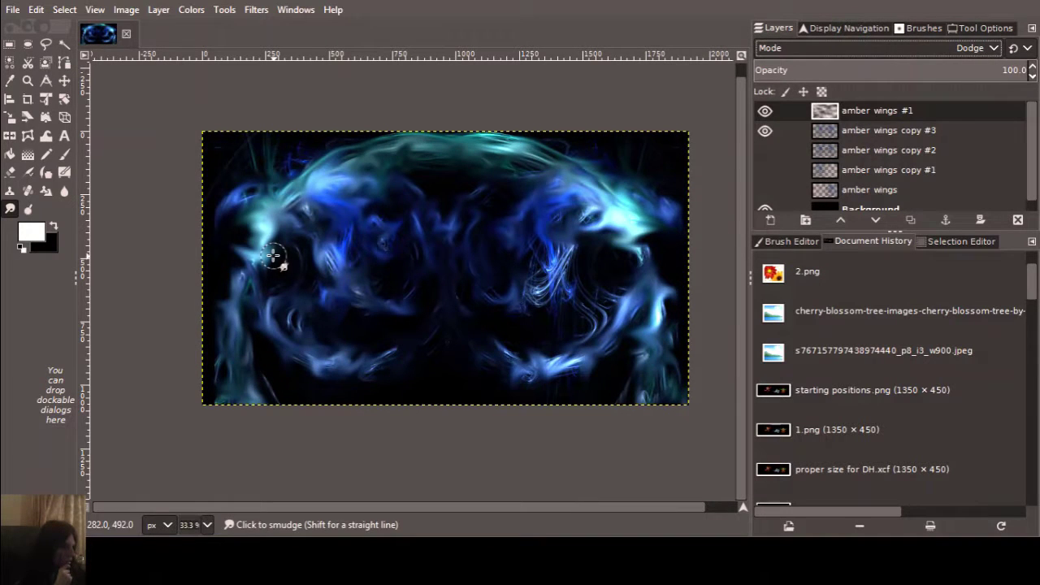
click(764, 110)
click(765, 111)
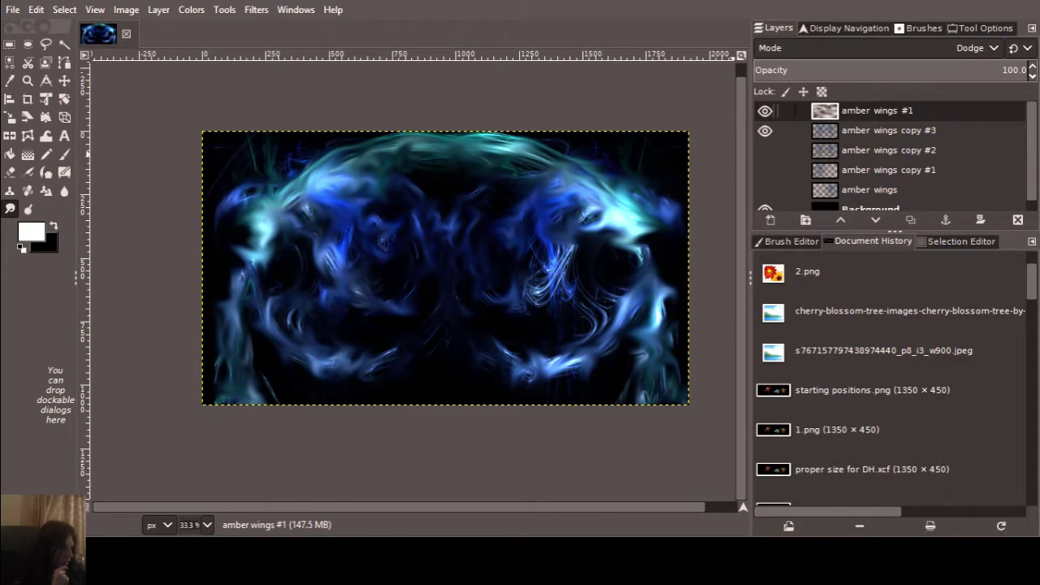
Duplicate the Dodge noise layer and set the copy's blend mode to Hard light.
click(831, 118)
drag(844, 133, 851, 141)
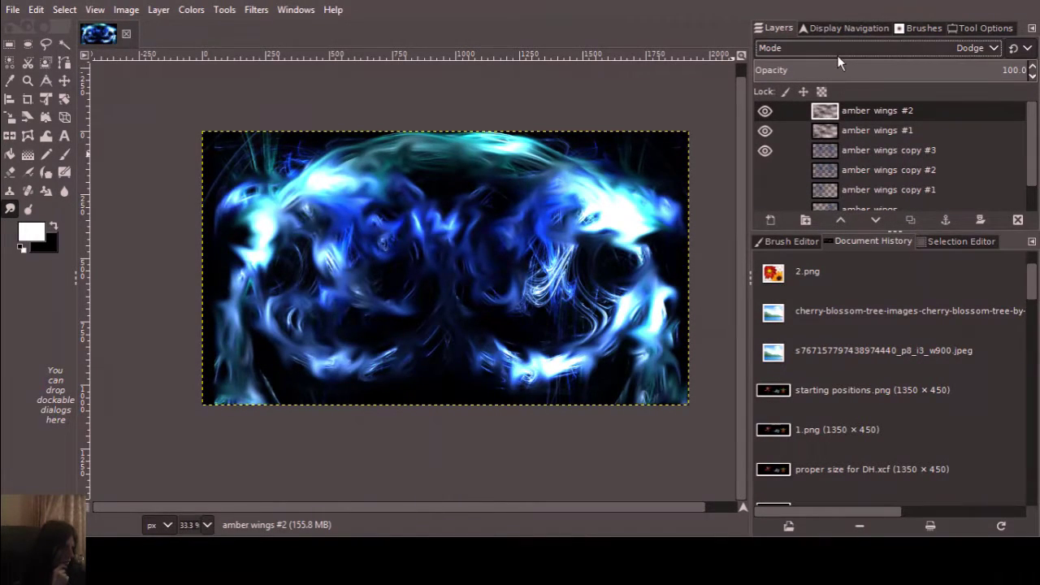
scroll(836, 54, down, 2)
scroll(837, 54, down, 2)
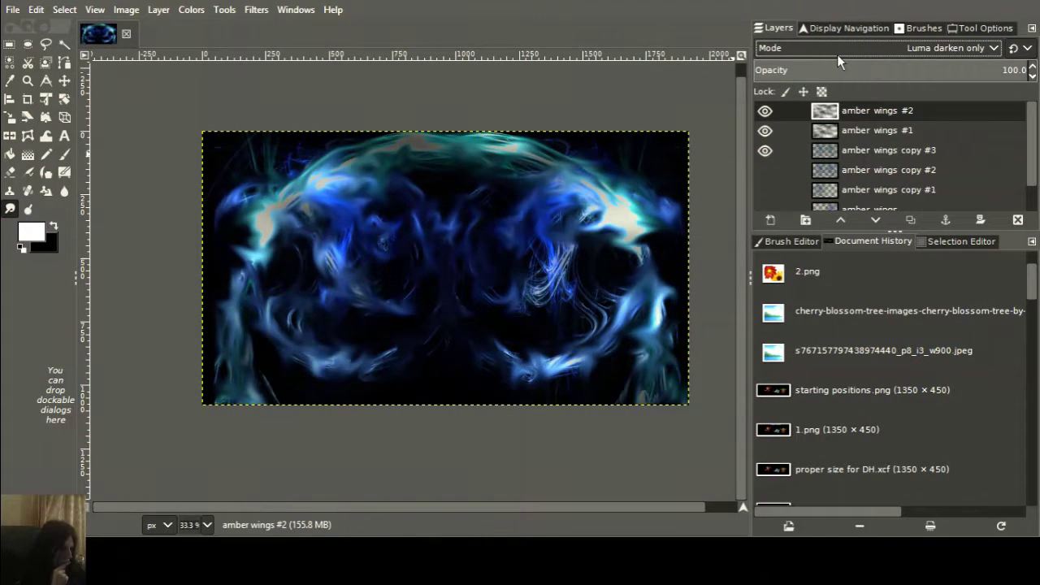
scroll(836, 55, up, 1)
scroll(836, 55, down, 2)
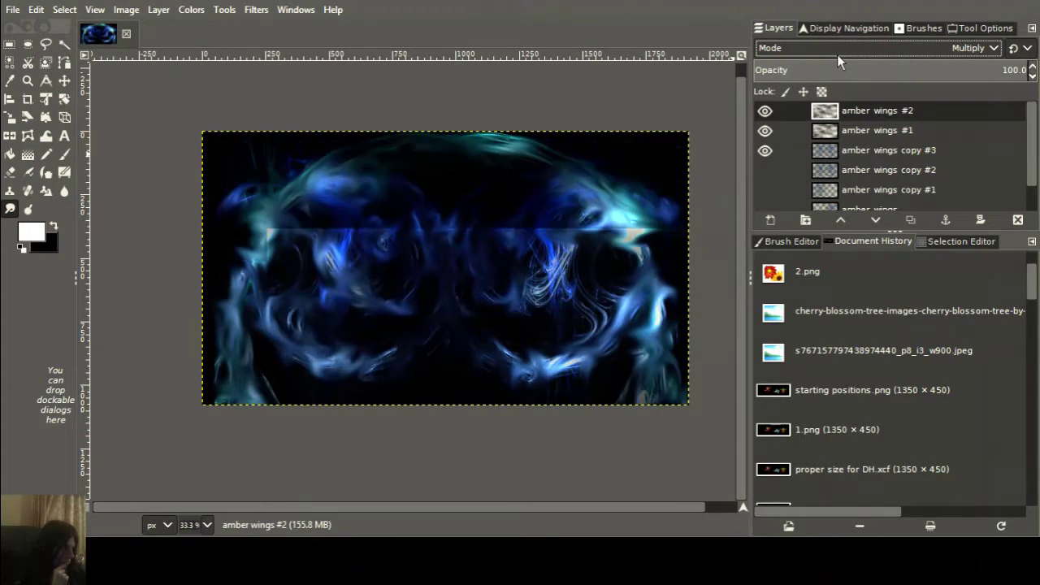
scroll(837, 54, down, 4)
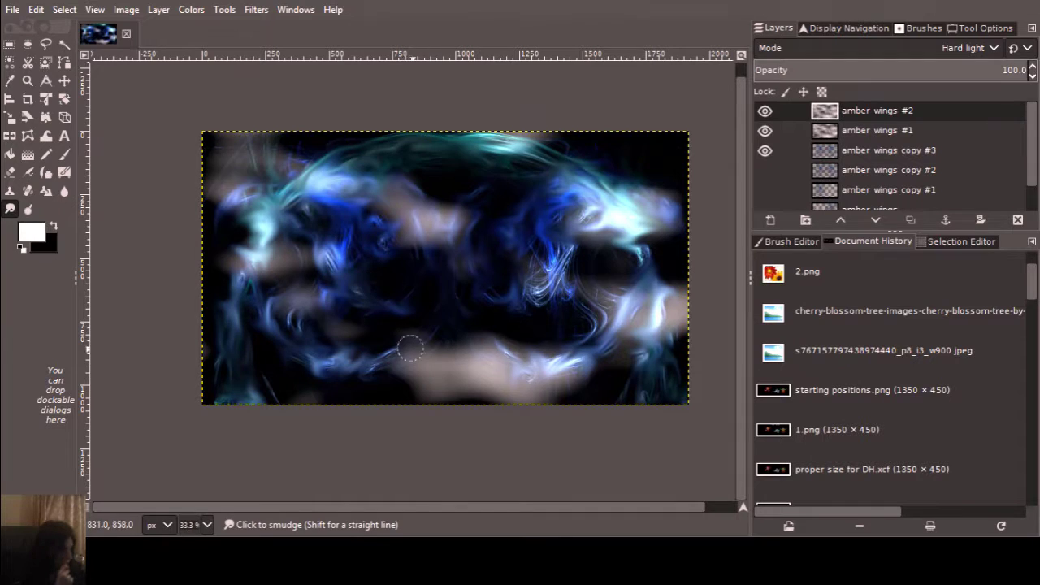
Duplicate the Hard light noise layer, set the copy to Soft light, and duplicate that Soft light layer.
key(shift+ctrl+d)
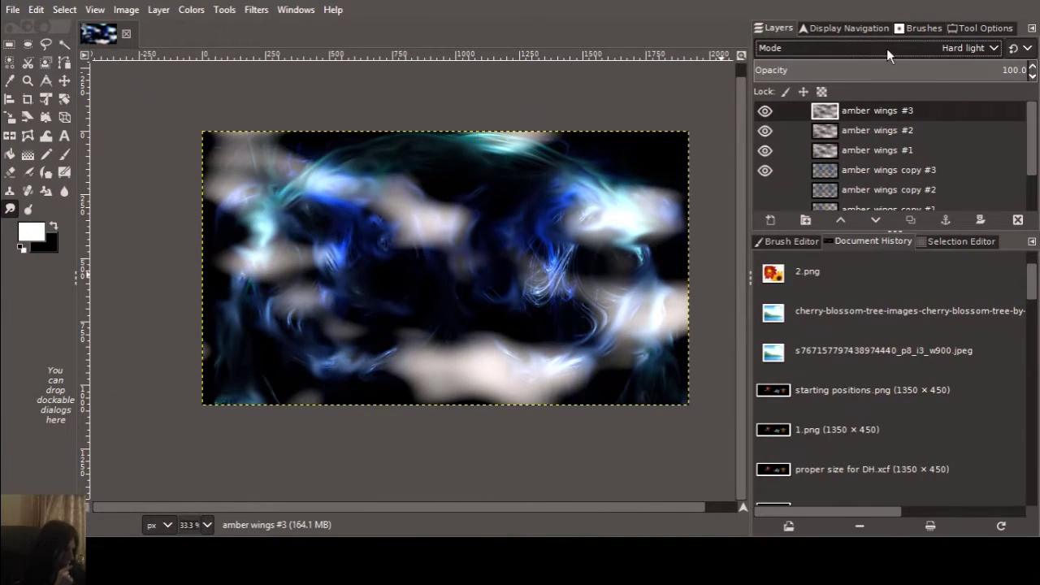
scroll(886, 48, up, 1)
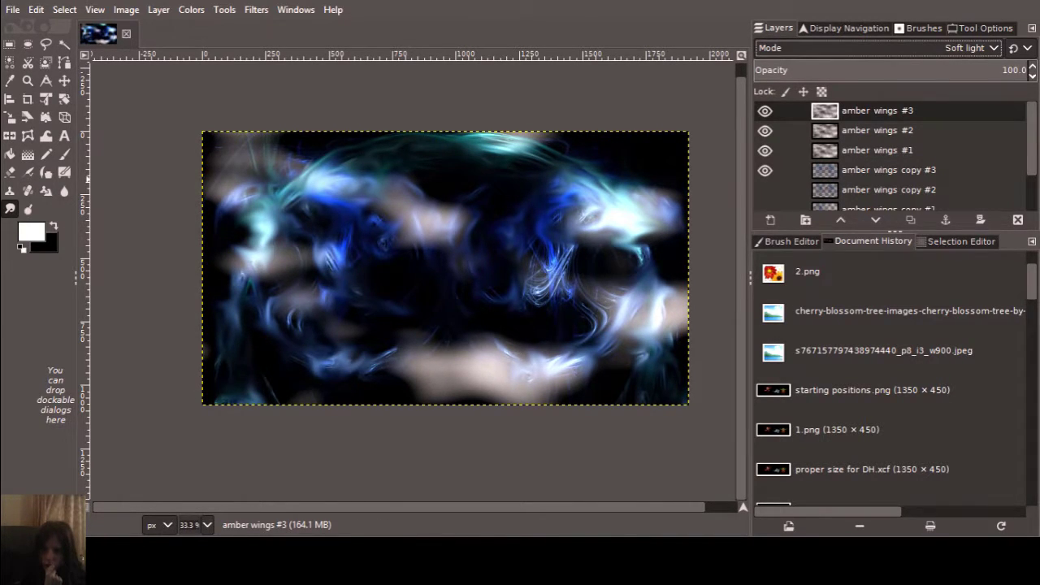
drag(844, 114, 862, 143)
key(shift+ctrl+d)
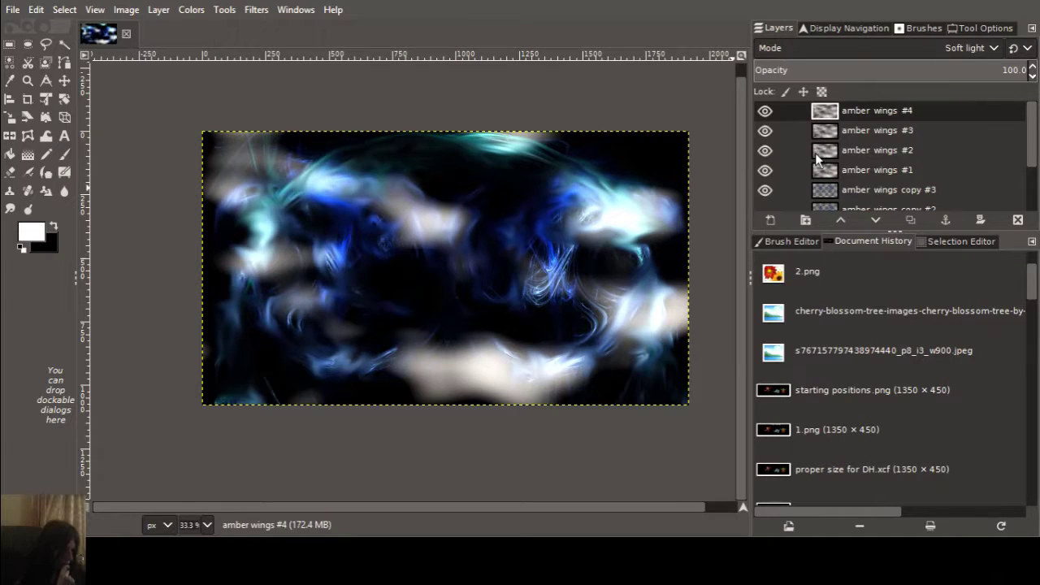
click(910, 219)
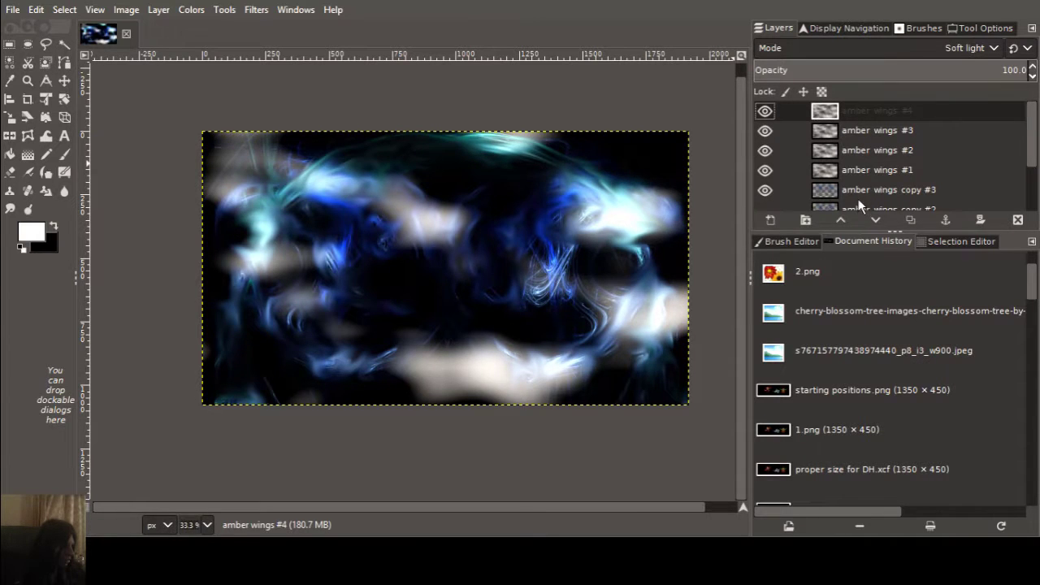
key(ctrl+z)
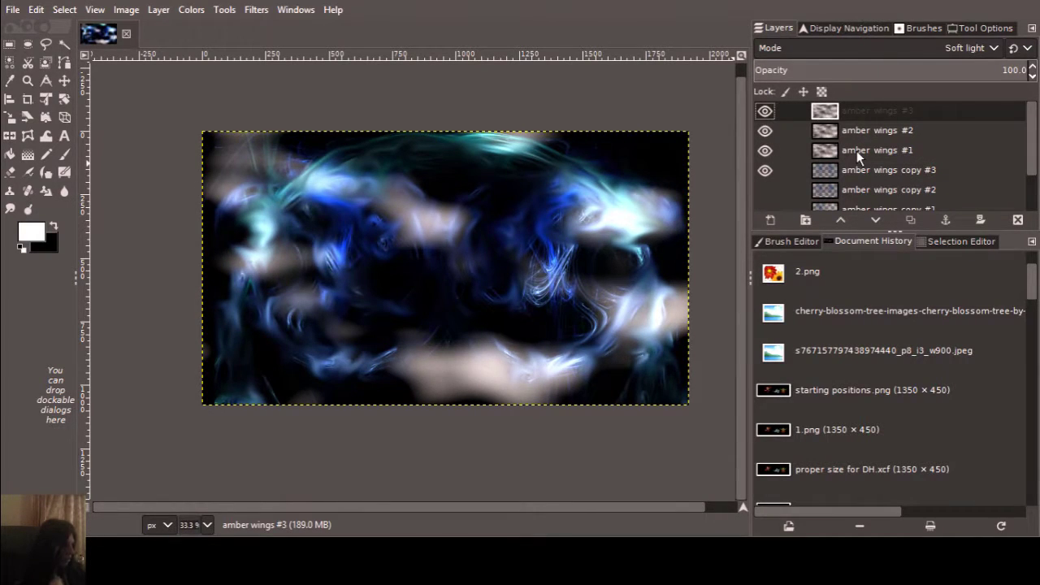
key(ctrl+y)
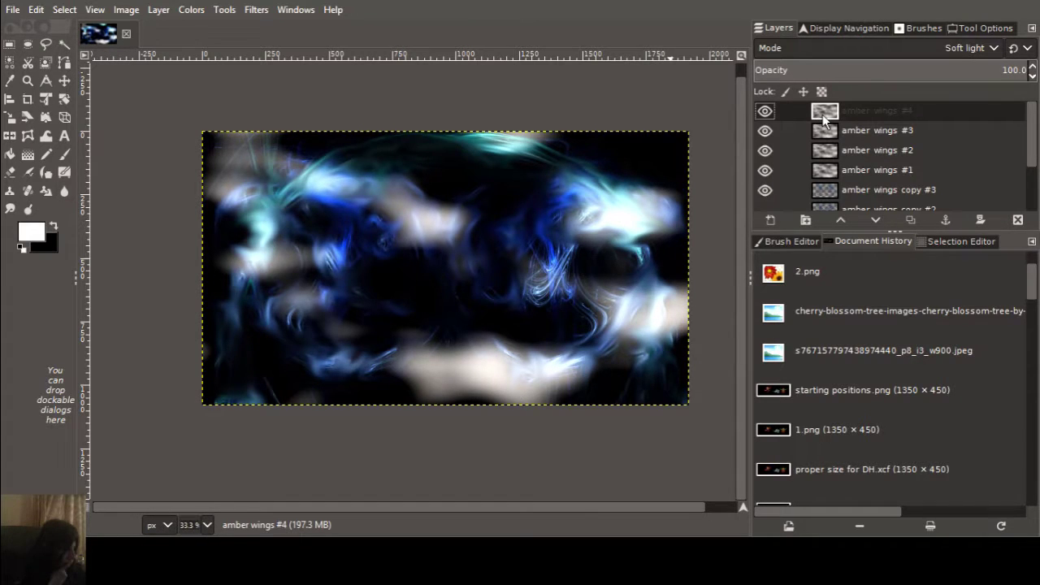
Add a layer mask to the topmost Soft light noise layer, using a grayscale copy of the layer.
drag(824, 117, 869, 292)
drag(956, 406, 837, 118)
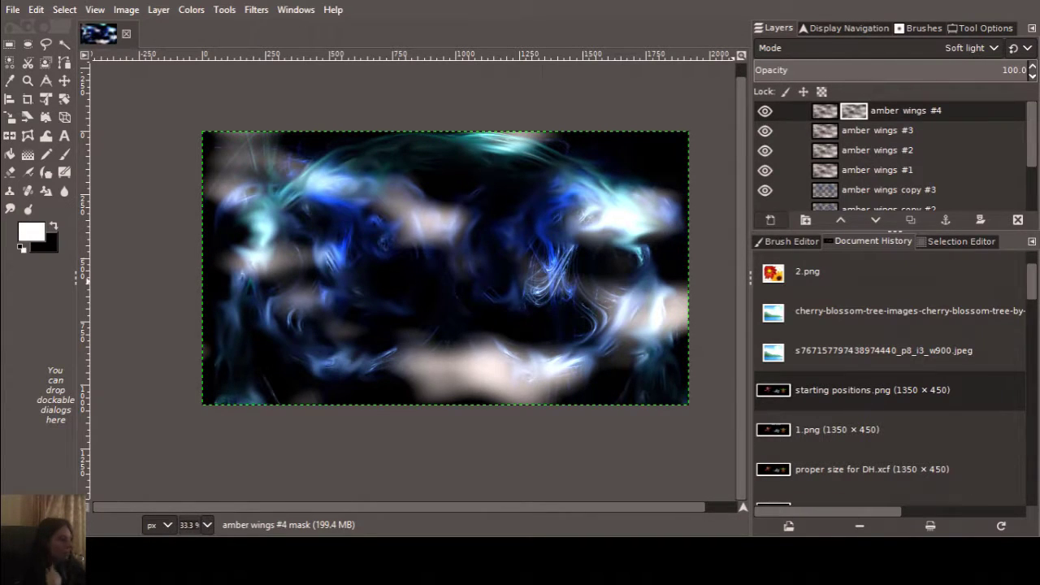
Add a transparent top layer and fill it with the Custom linear gradient, running diagonally from beyond the canvas's lower-left corner past its upper-right corner.
shift+click(771, 220)
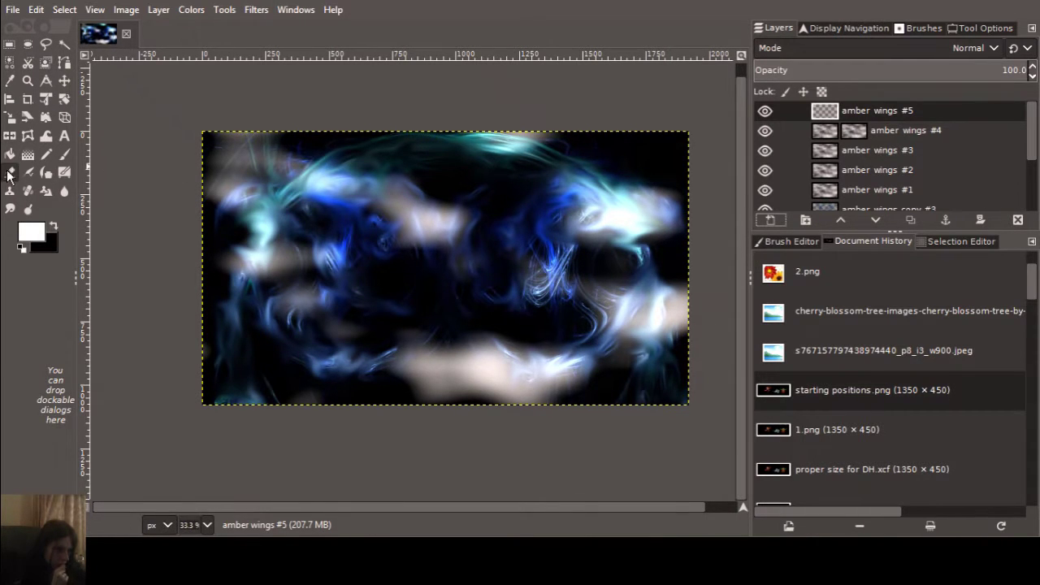
double_click(27, 154)
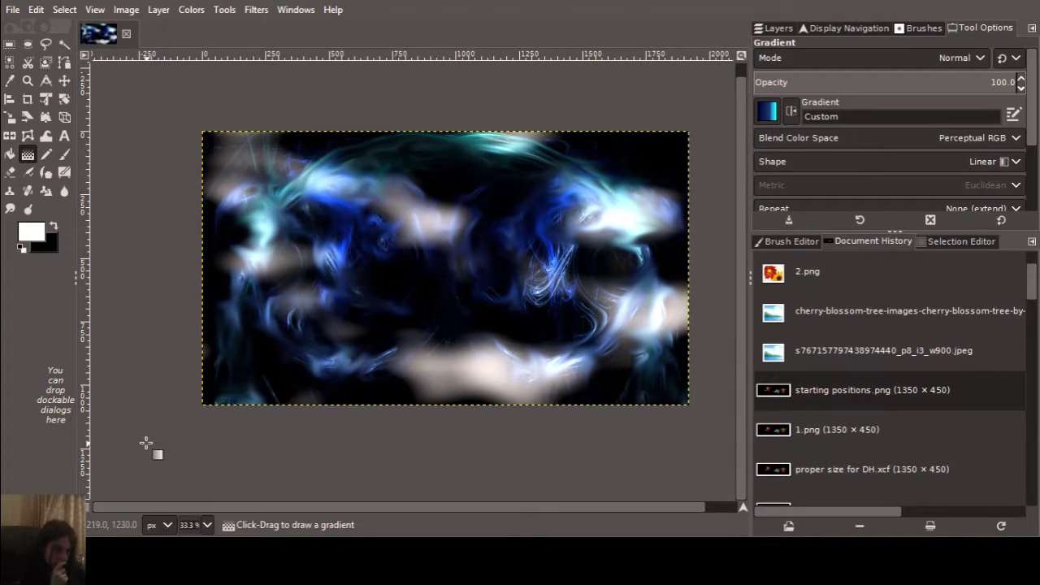
drag(147, 442, 948, 31)
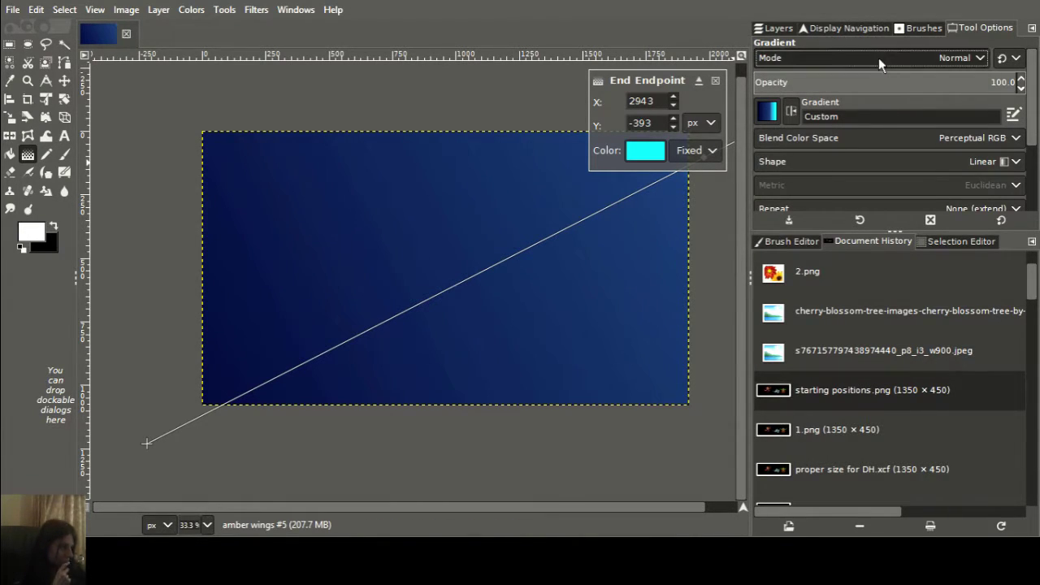
Try the diagonal Custom gradient on the top layer with the Gradient tool in Soft light mode, and undo the fill.
key(shift+plus)
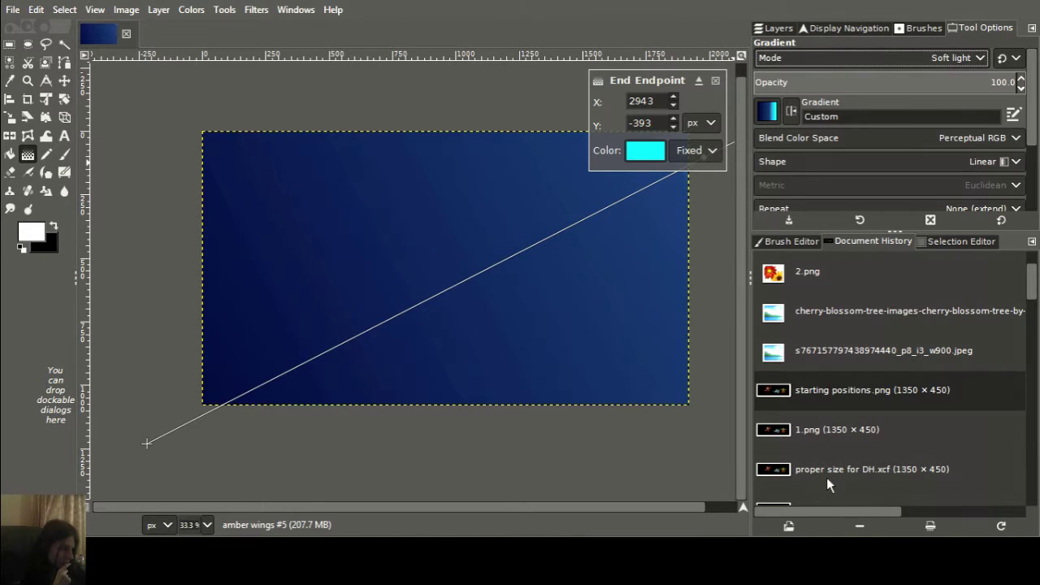
click(714, 80)
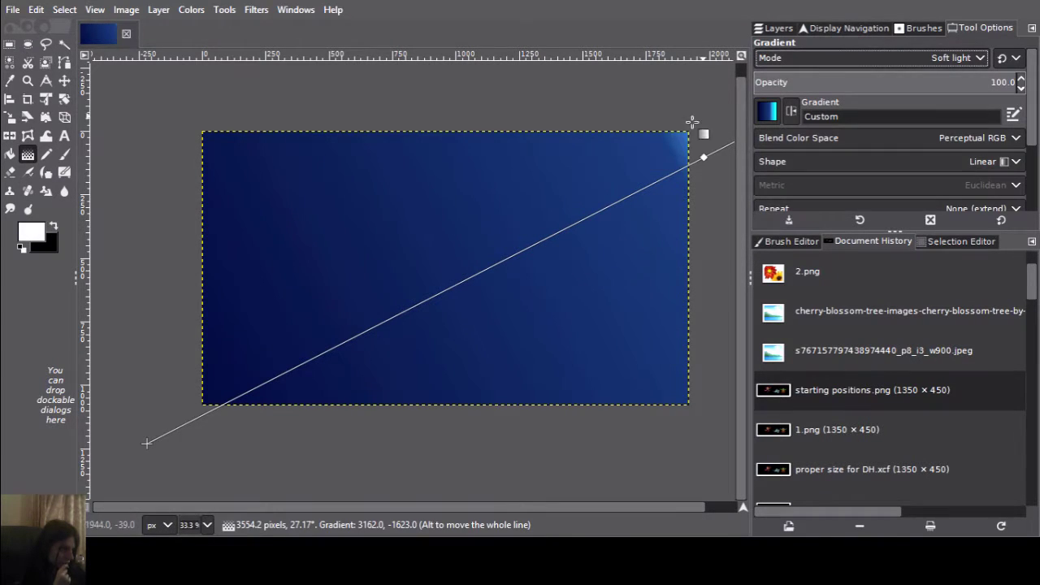
key(Return)
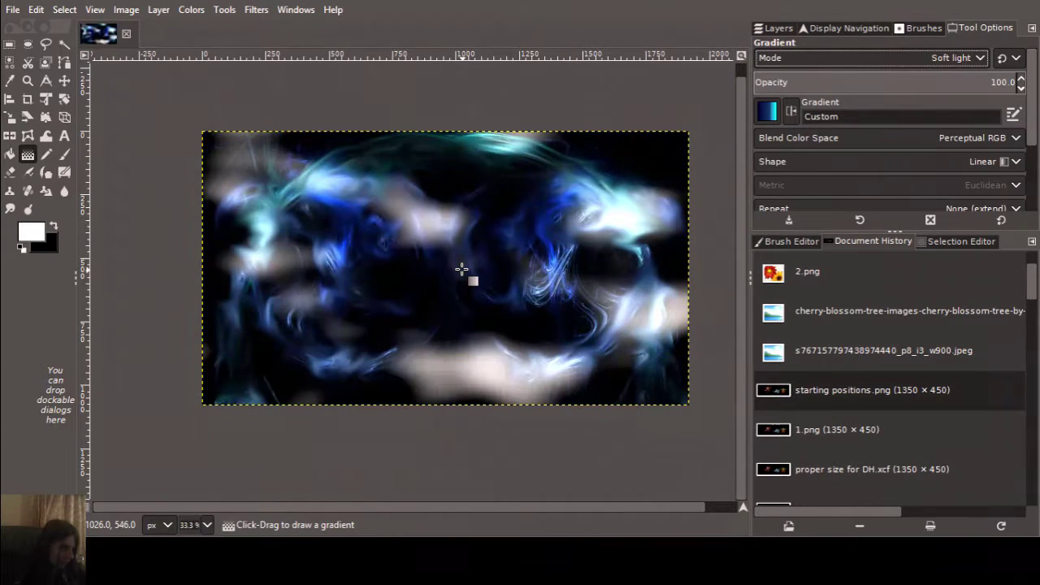
drag(114, 450, 978, 30)
key(Return)
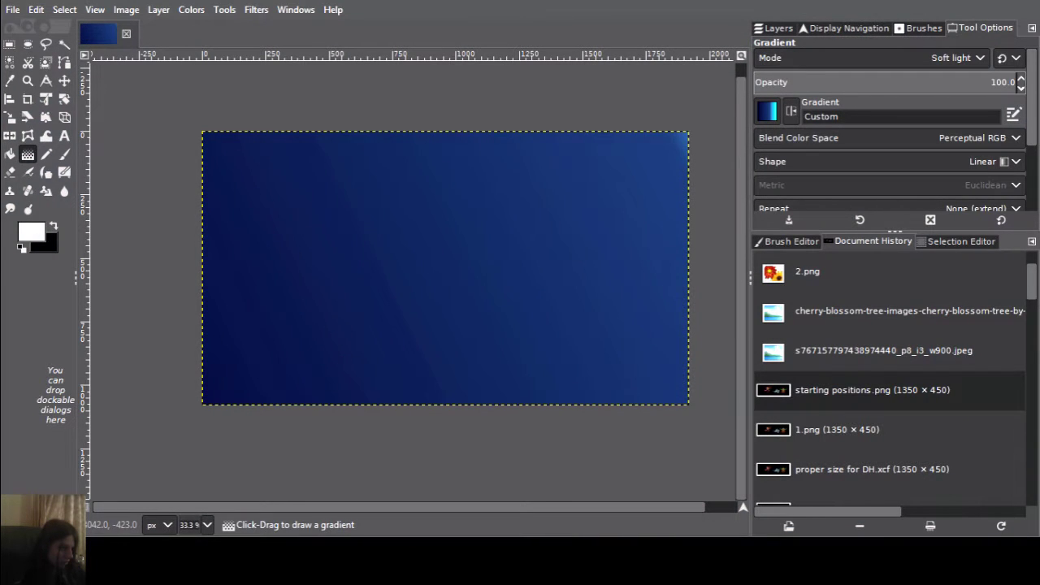
click(776, 30)
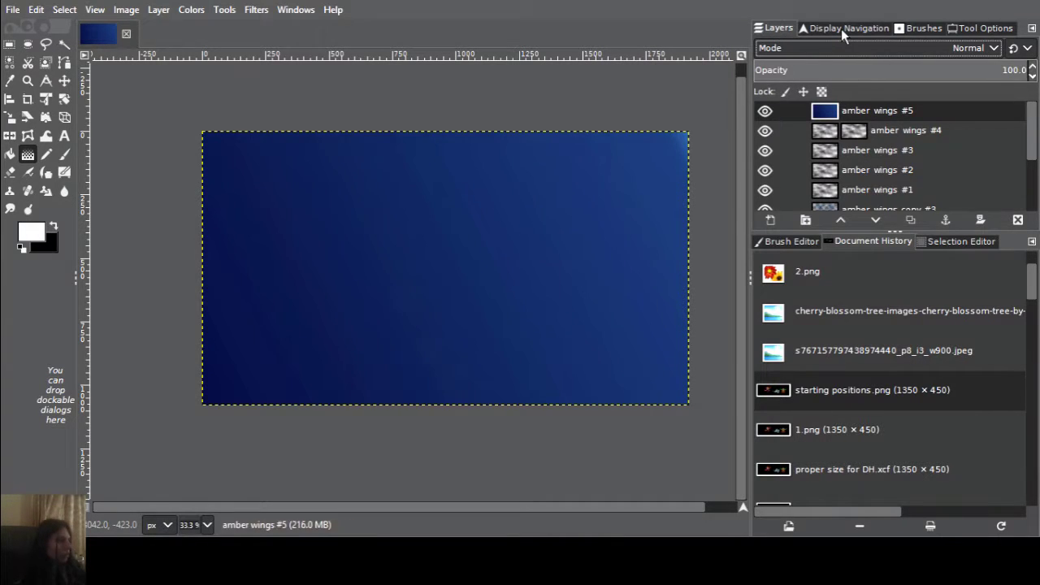
key(ctrl+z)
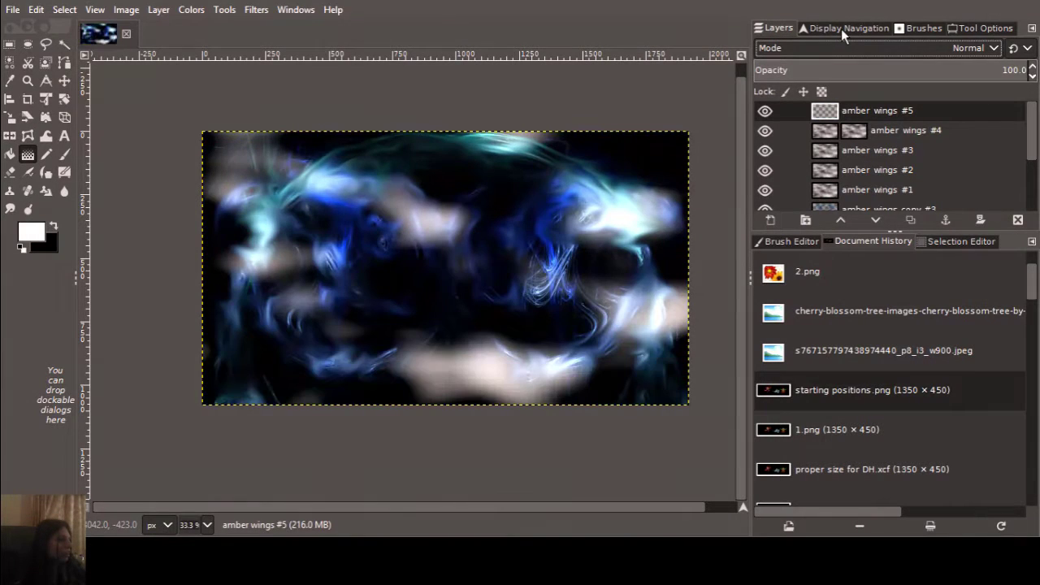
Take the Gradient tool out of Soft light mode and set the empty top layer's own blend mode to Soft light.
click(987, 30)
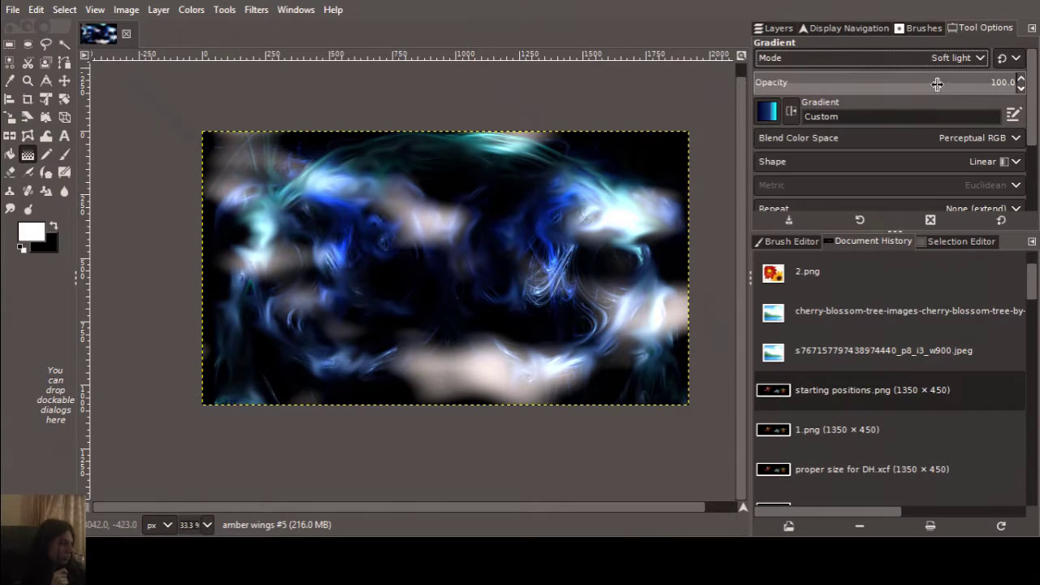
scroll(927, 54, up, 9)
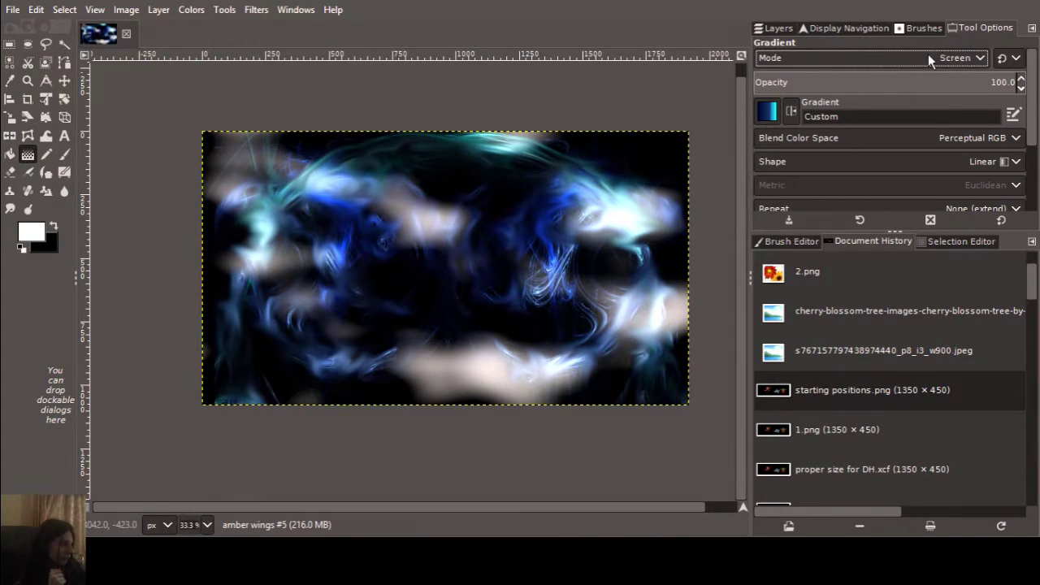
scroll(927, 56, up, 6)
click(777, 29)
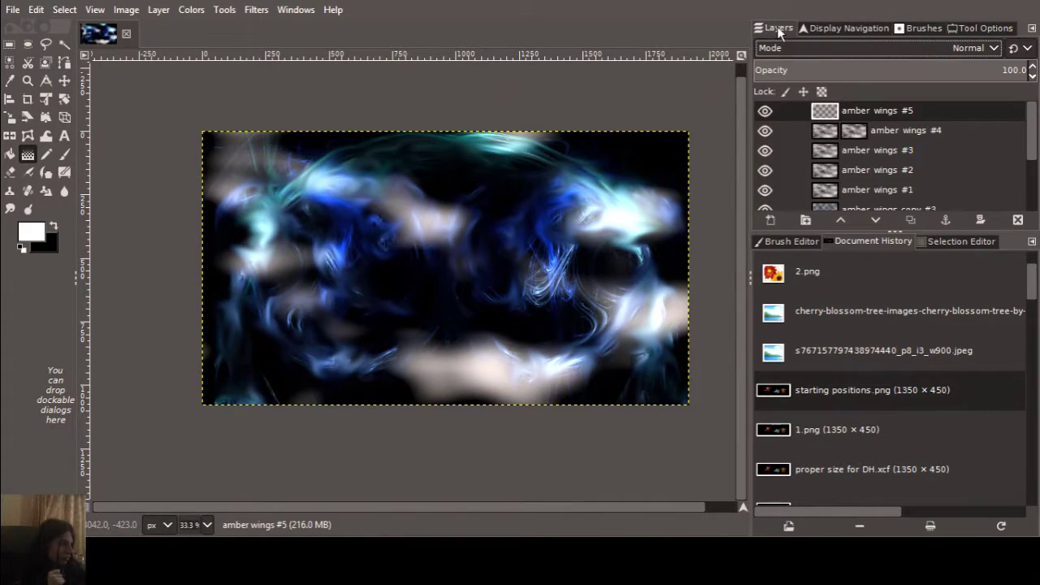
scroll(917, 51, down, 3)
scroll(917, 49, down, 5)
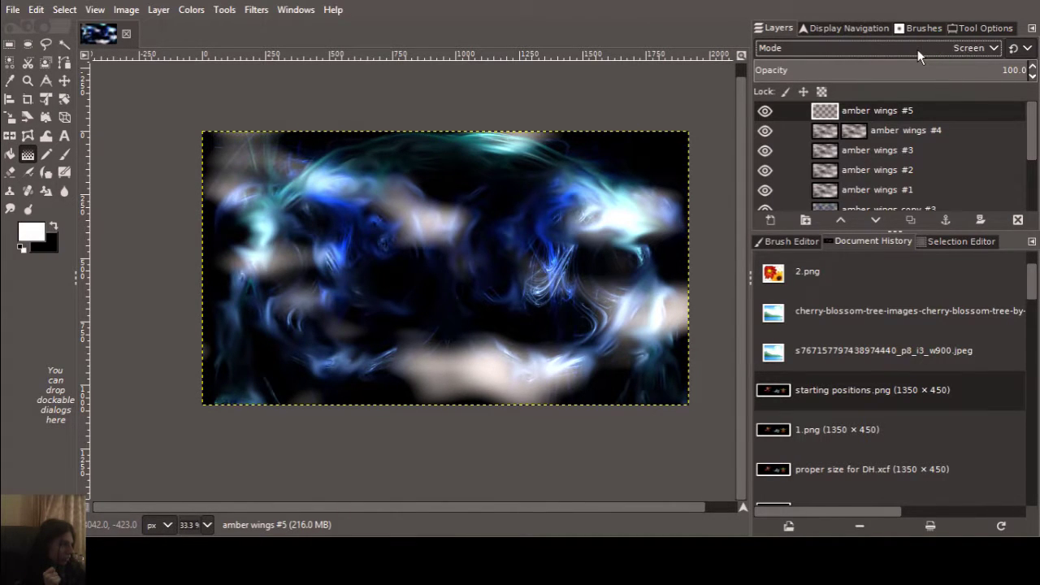
scroll(917, 49, down, 5)
scroll(917, 49, down, 4)
Fill the Soft light top layer with the Custom gradient, diagonally from beyond the canvas's lower-left corner past its upper-right corner, and save the image.
drag(165, 439, 787, 65)
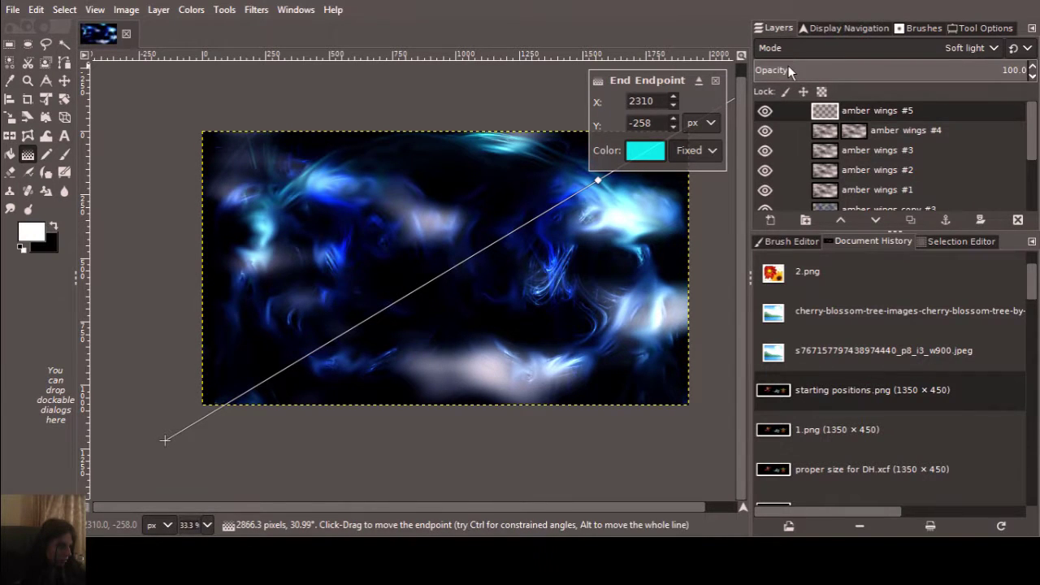
key(Return)
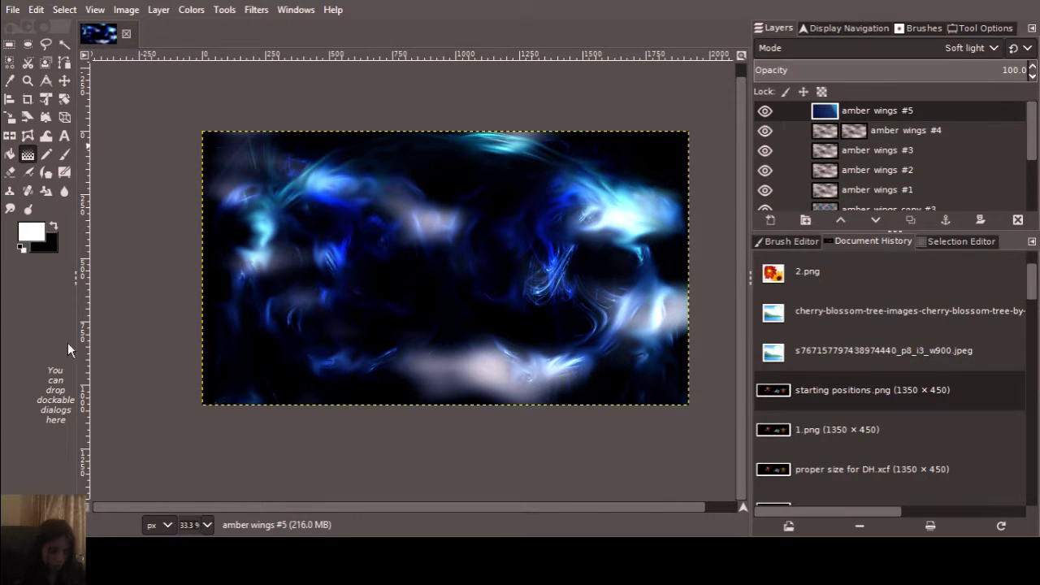
key(ctrl+s)
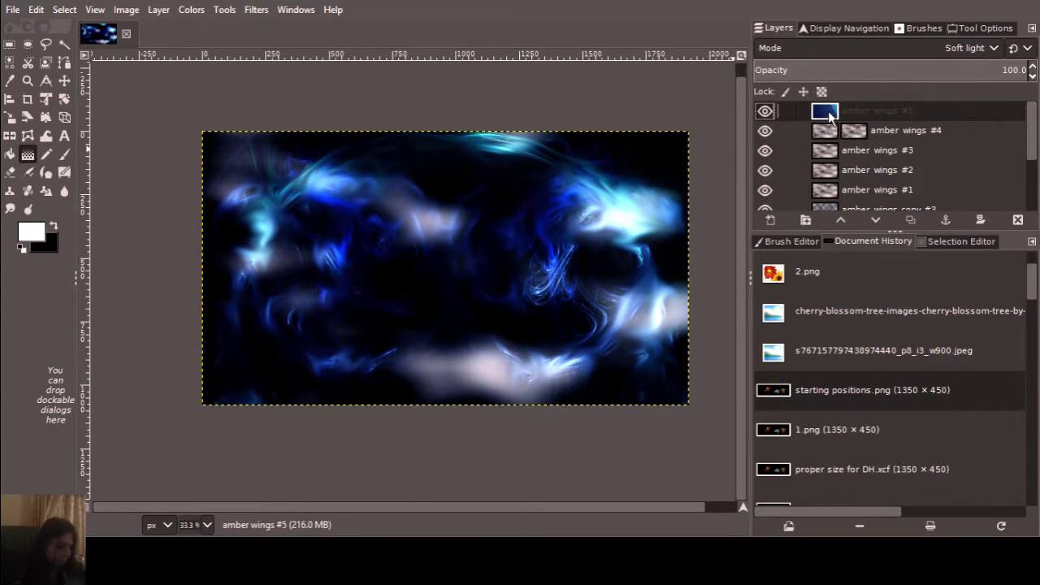
Duplicate the Soft light gradient layer twice.
key(shift+ctrl+d)
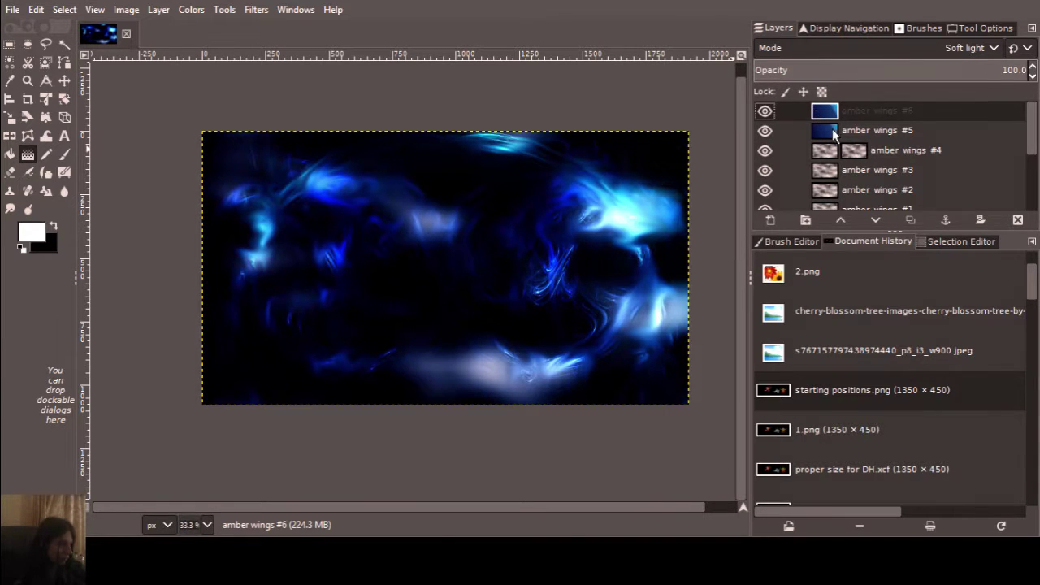
key(shift+ctrl+d)
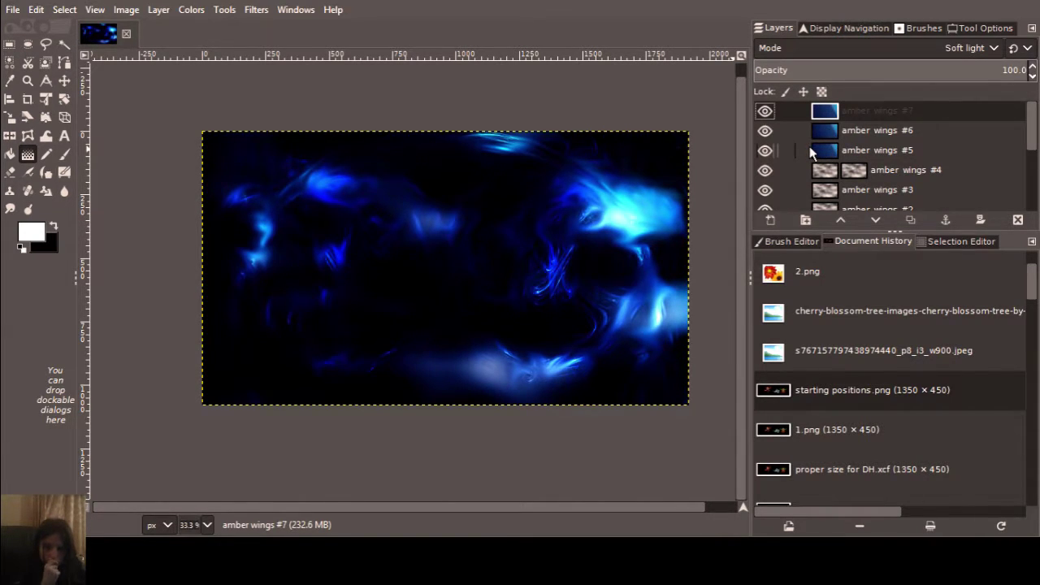
Duplicate the amber wings copy #3 layer, hide the original, and turn the copy to grayscale.
scroll(905, 150, down, 5)
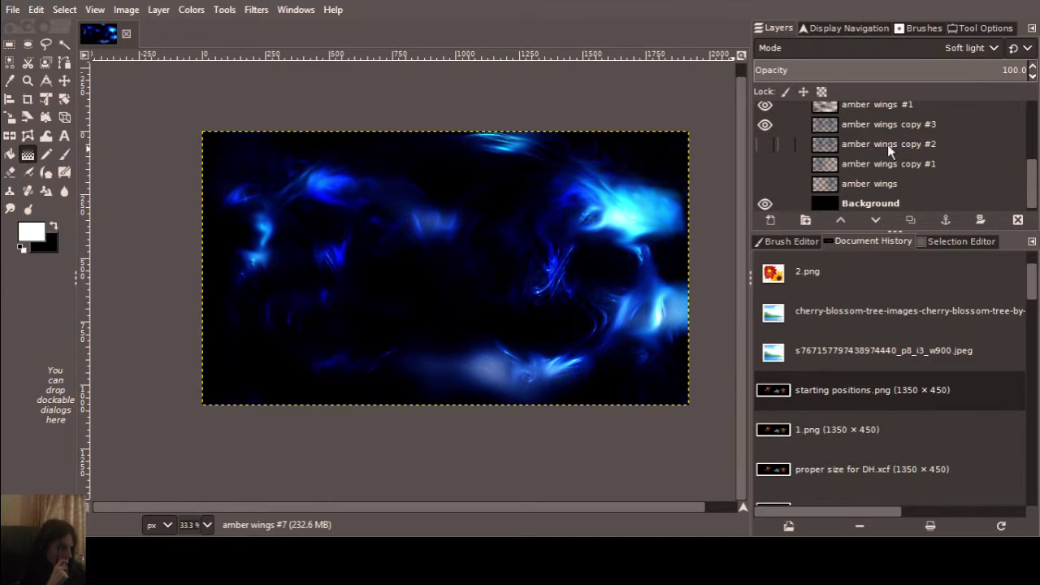
click(824, 125)
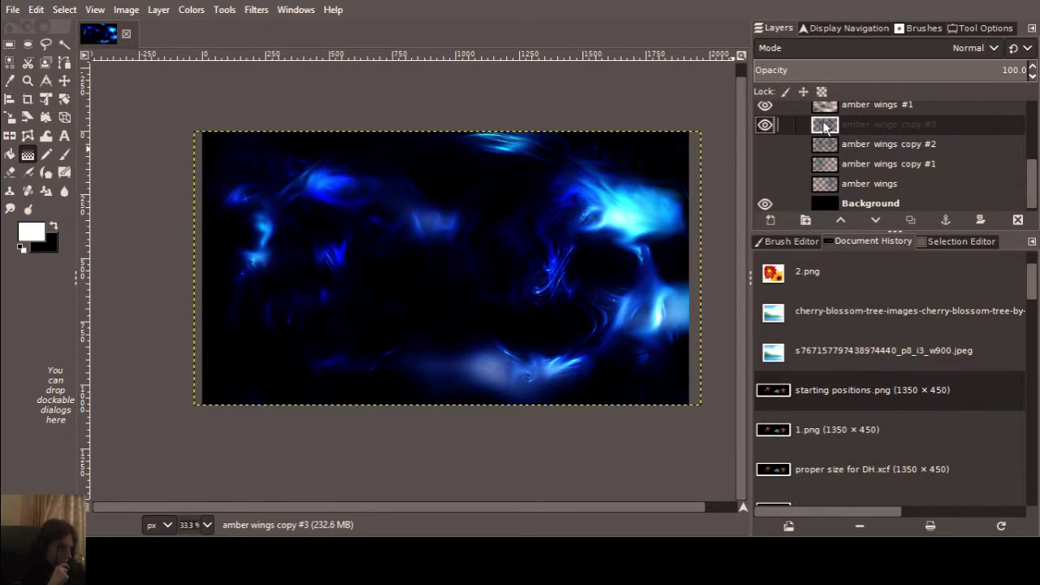
key(shift+ctrl+d)
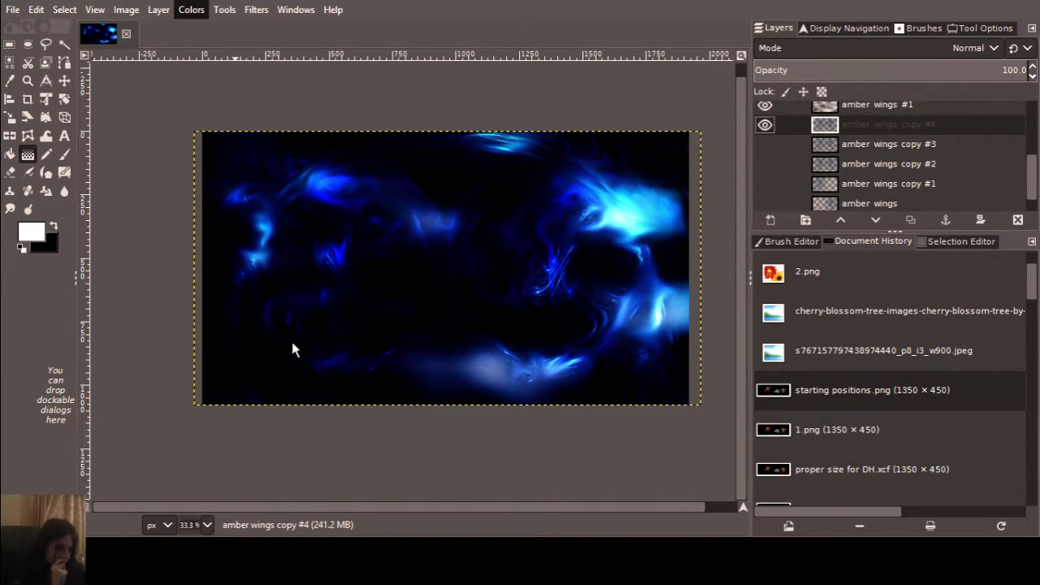
click(376, 350)
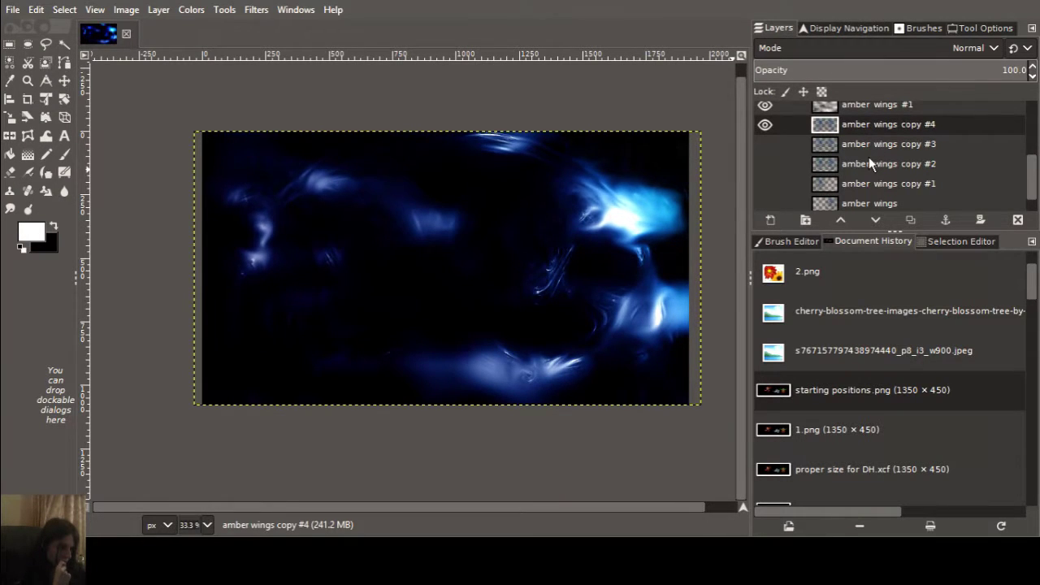
key(ctrl+f)
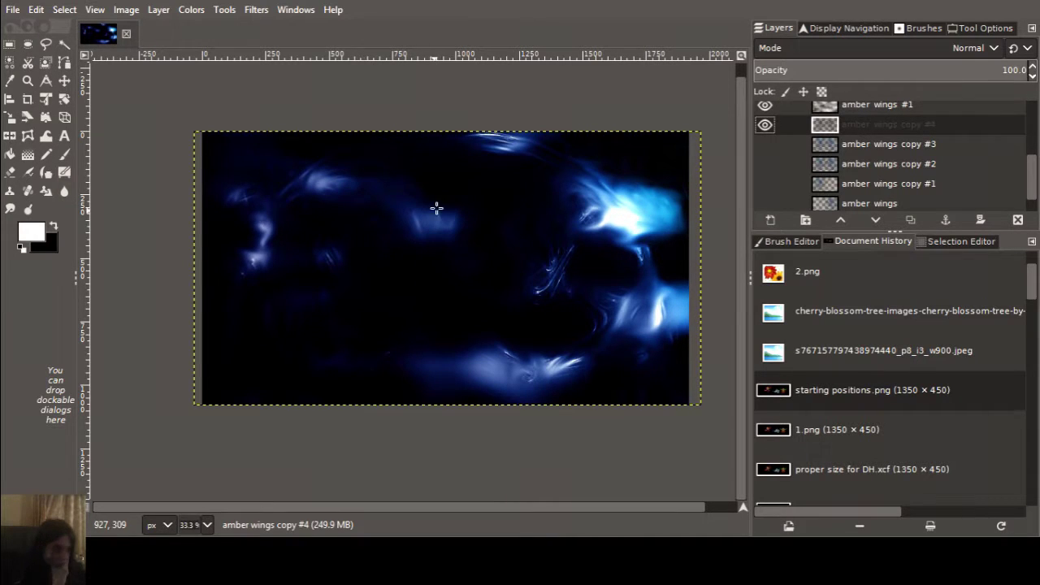
Duplicate the masked Soft light noise layer, amber wings #4.
scroll(830, 143, up, 2)
scroll(831, 140, up, 2)
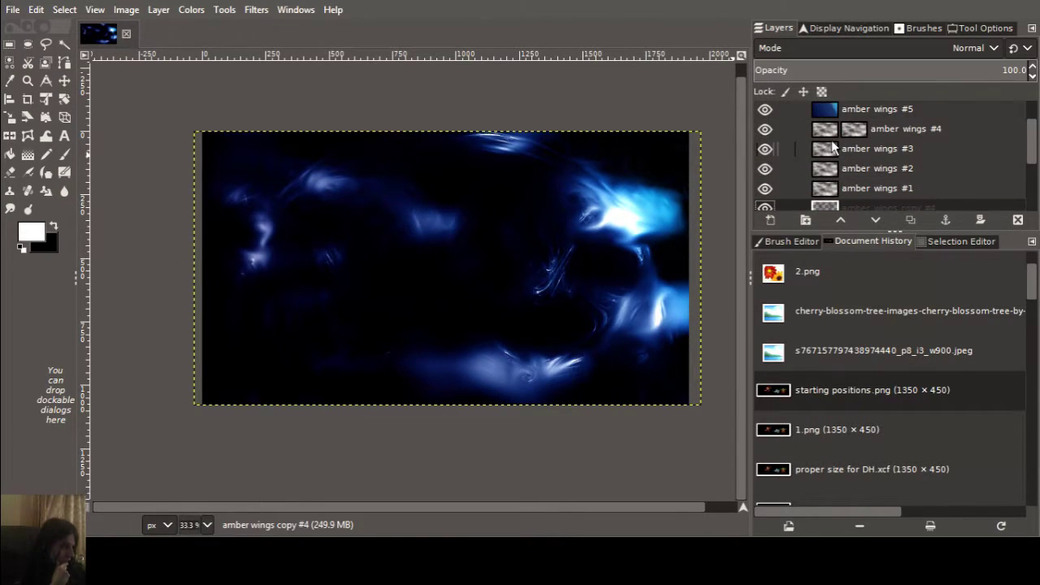
click(855, 130)
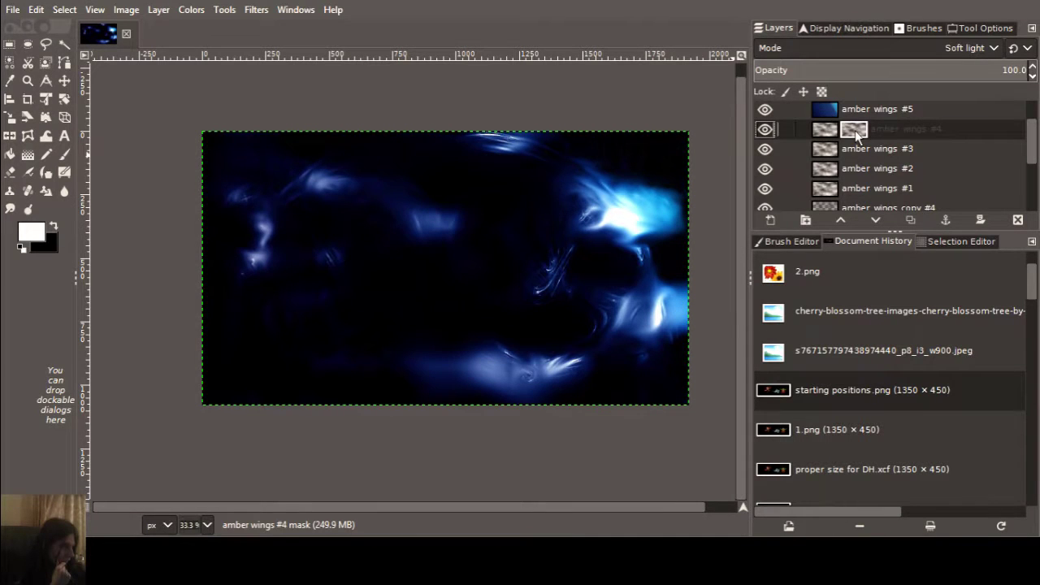
click(823, 130)
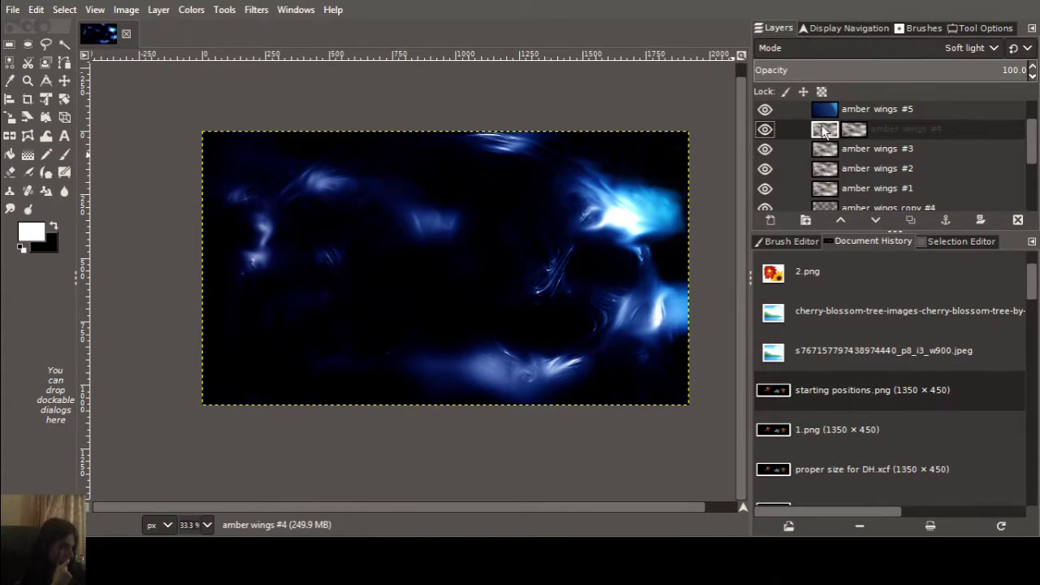
key(shift+ctrl+d)
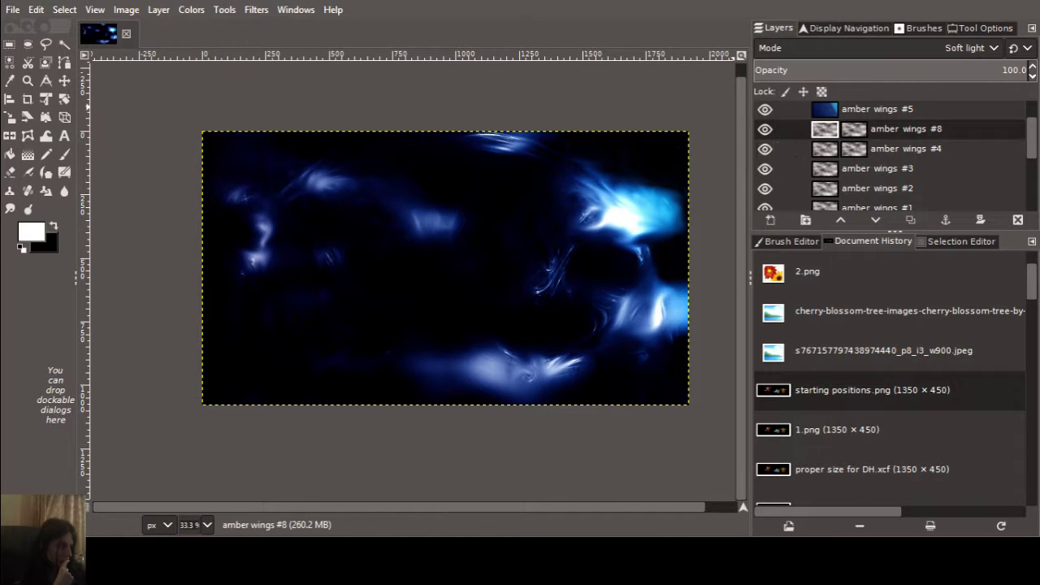
Check the blend modes of the unmasked noise layers and hide the Soft light one, amber wings #3.
scroll(1017, 175, down, 5)
scroll(1017, 175, up, 2)
scroll(1017, 174, up, 2)
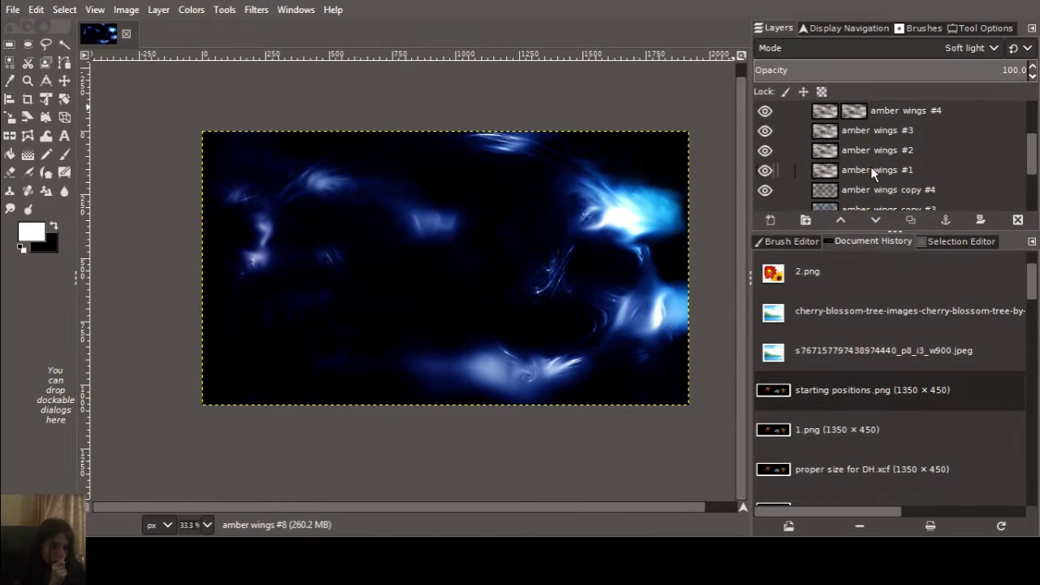
click(873, 172)
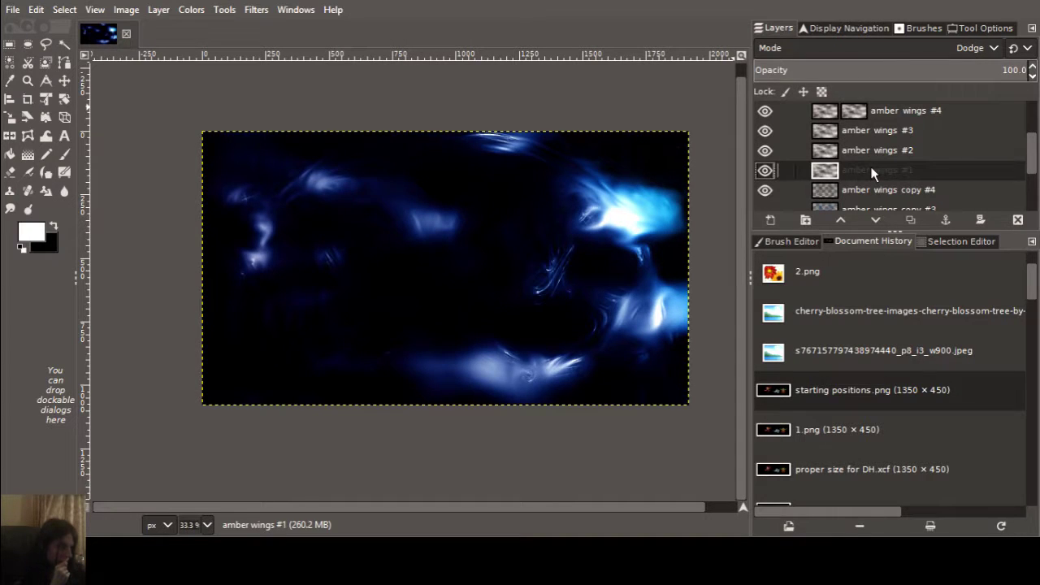
click(863, 150)
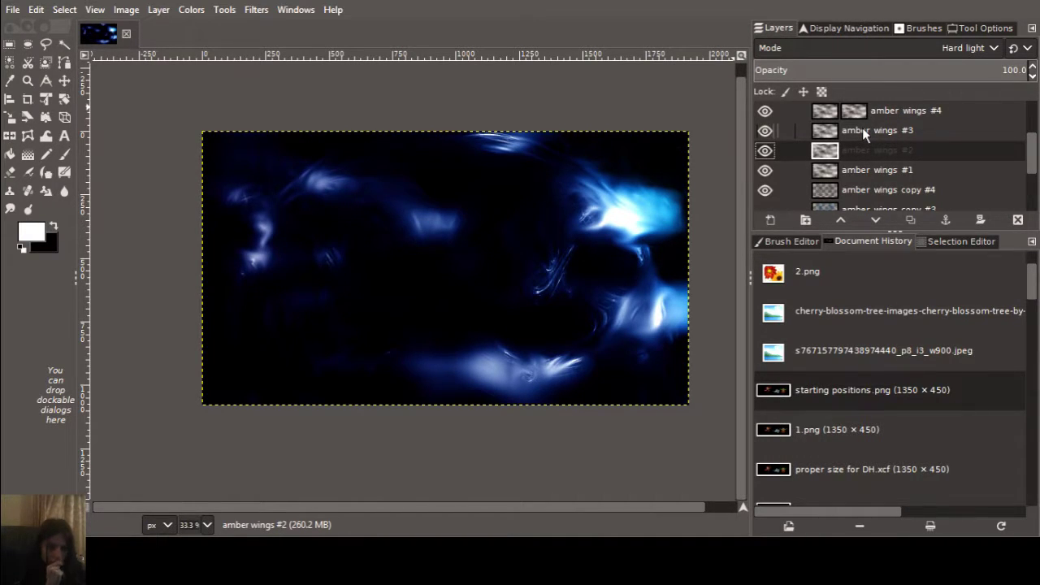
click(862, 128)
scroll(862, 127, up, 1)
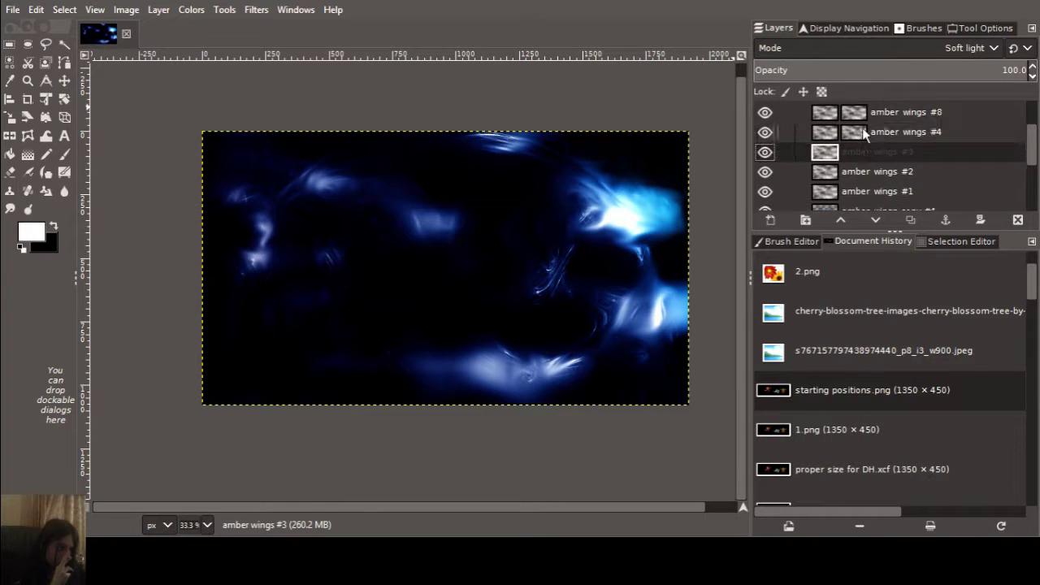
click(757, 151)
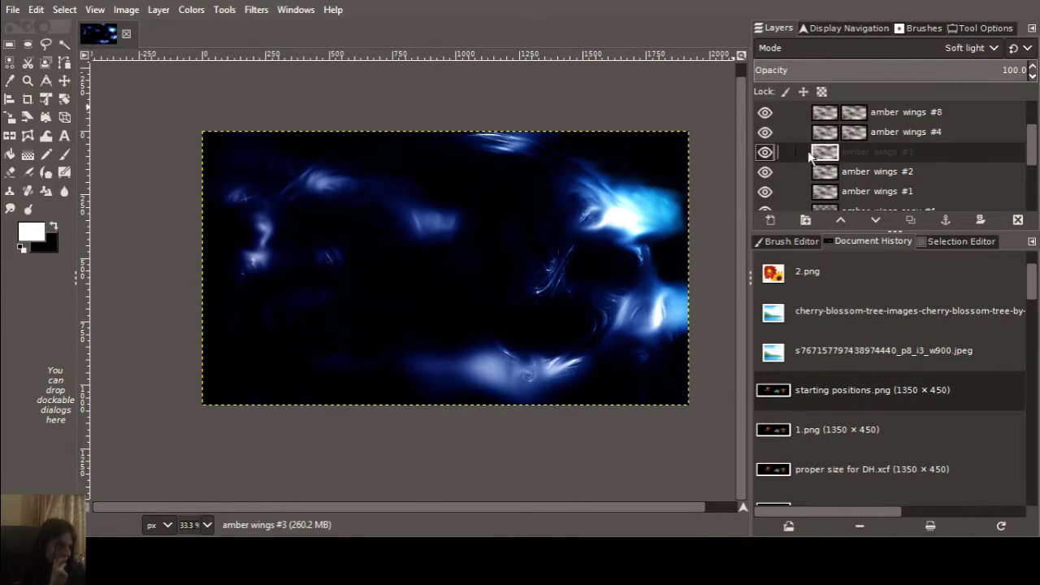
click(765, 152)
Review the blend modes of the two masked noise layers and the three gradient layers above them.
click(915, 133)
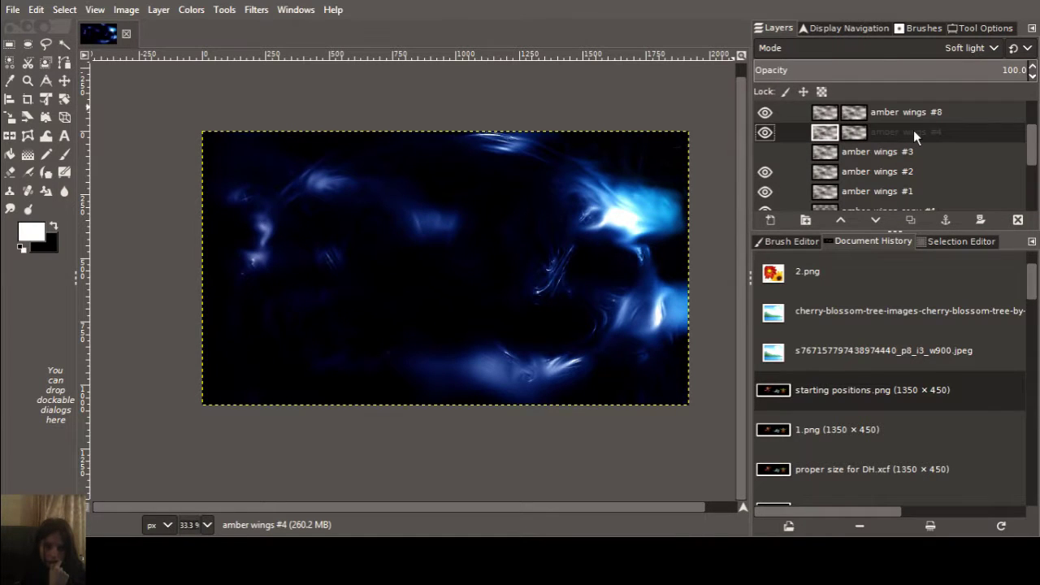
click(901, 113)
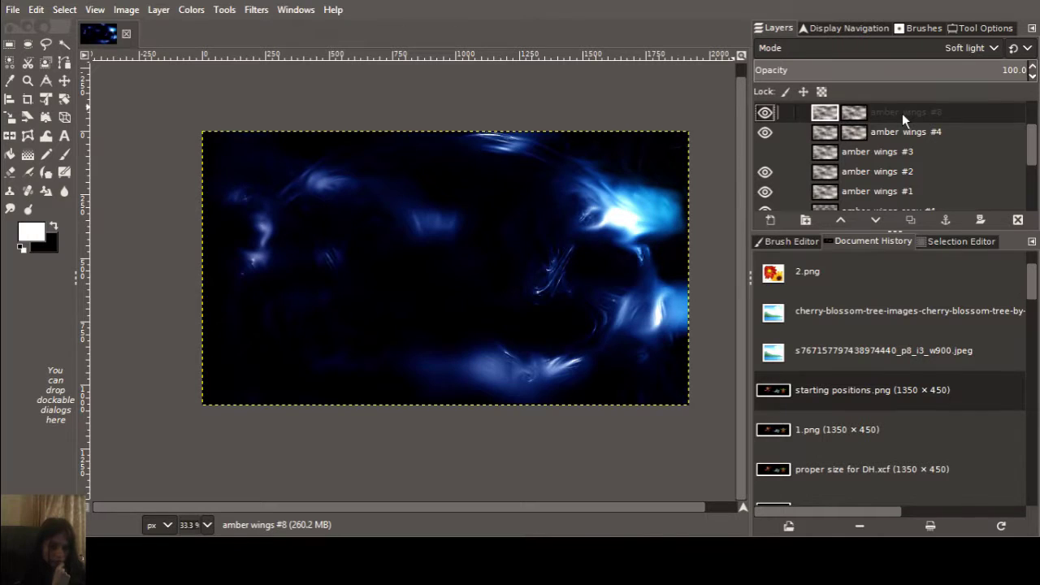
scroll(857, 152, up, 1)
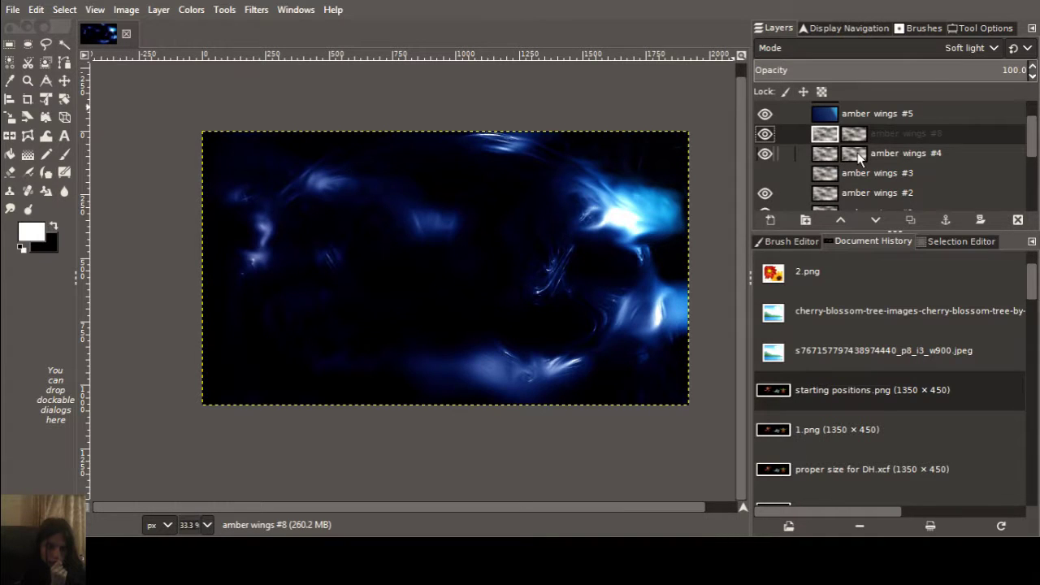
scroll(854, 138, up, 1)
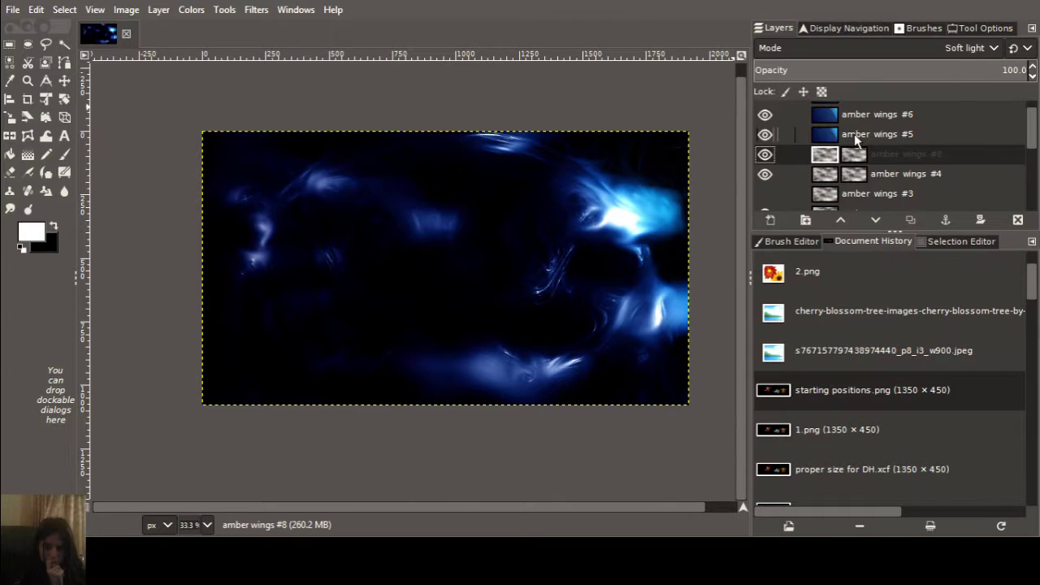
scroll(854, 134, up, 1)
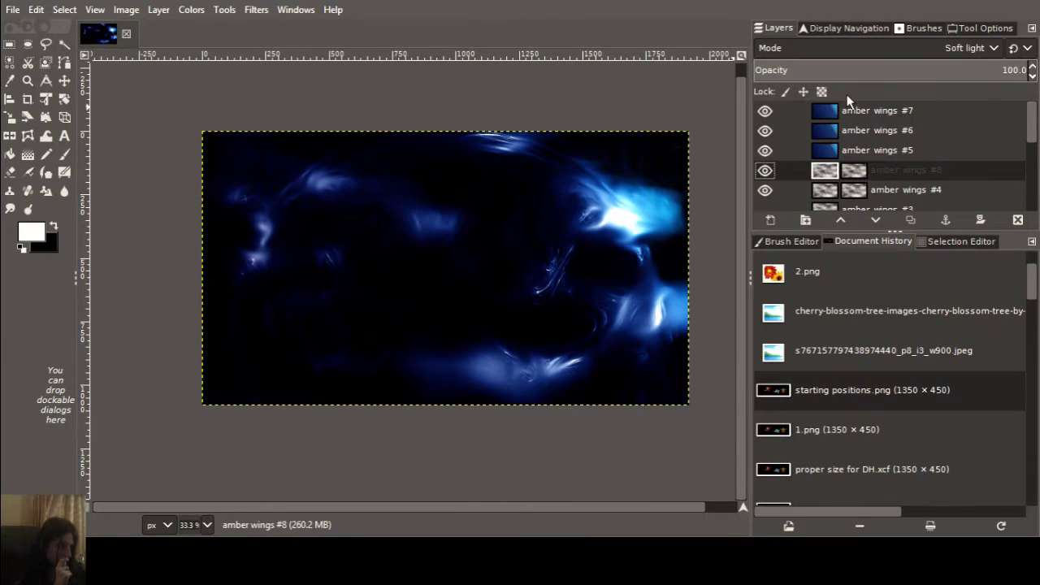
click(846, 103)
click(854, 130)
click(857, 145)
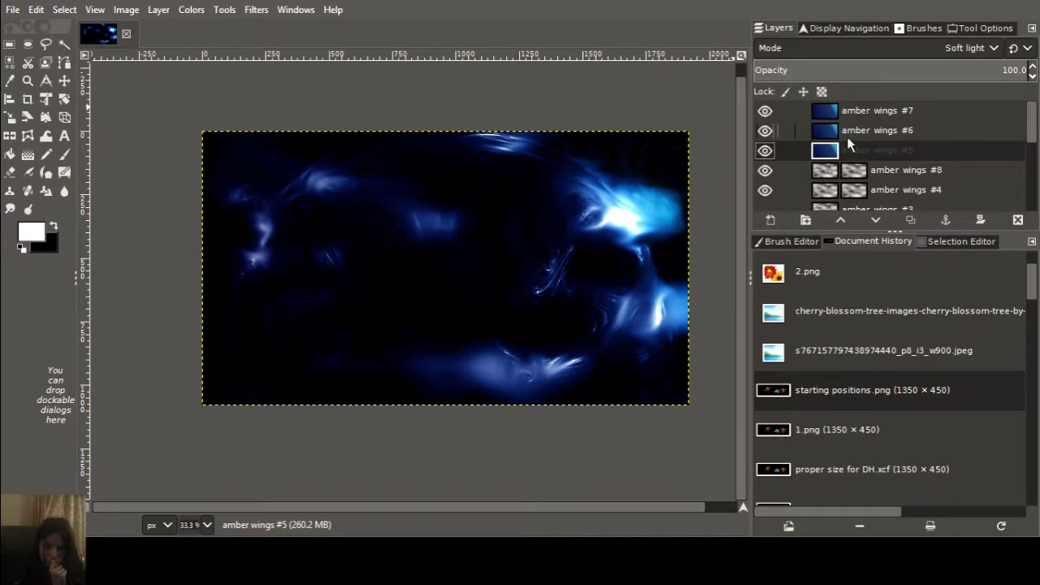
Make the hidden unmasked Soft light noise layer, amber wings #3, visible again.
scroll(845, 146, down, 3)
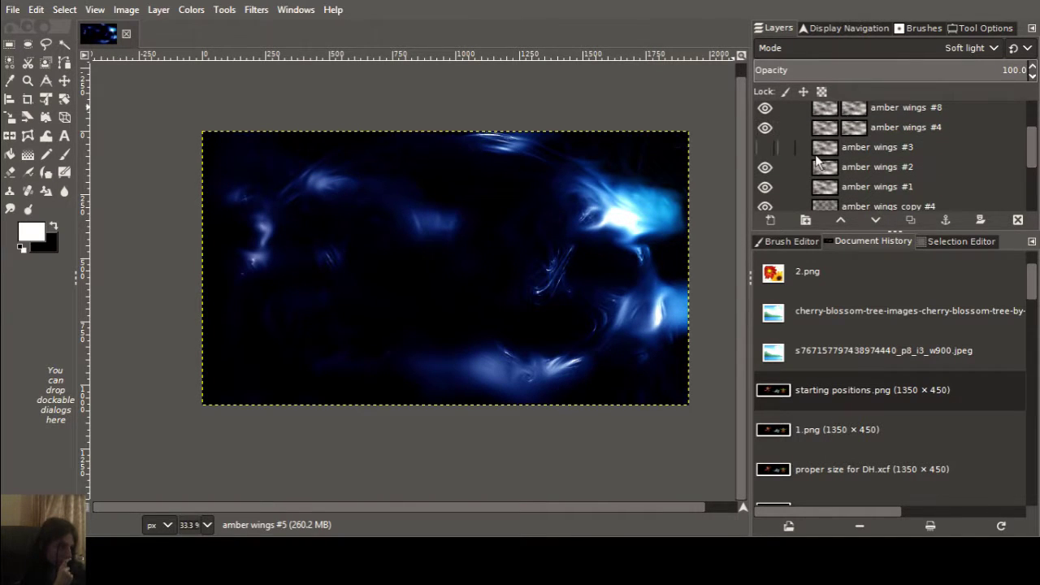
click(837, 149)
click(766, 148)
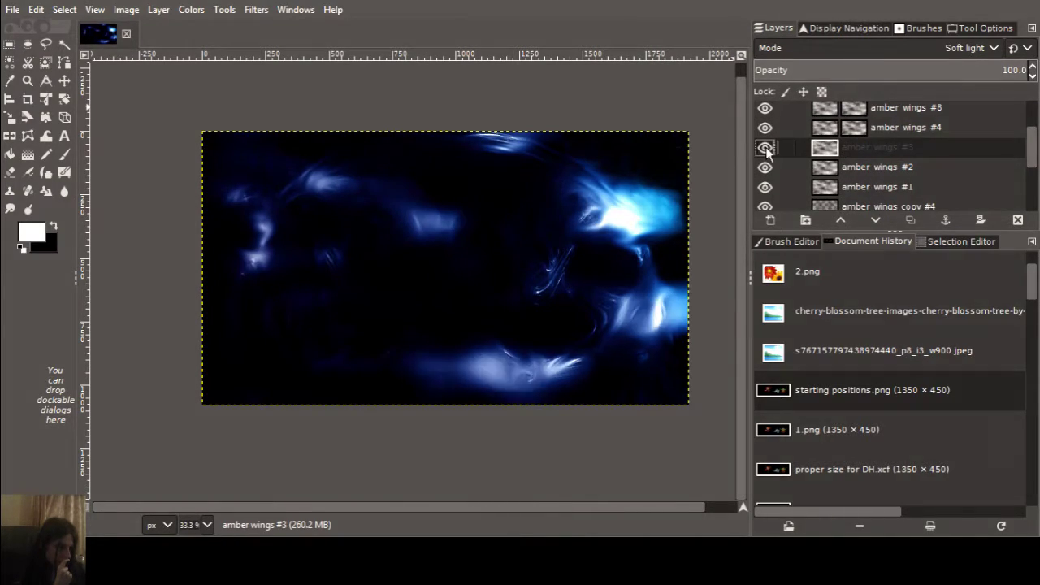
click(765, 149)
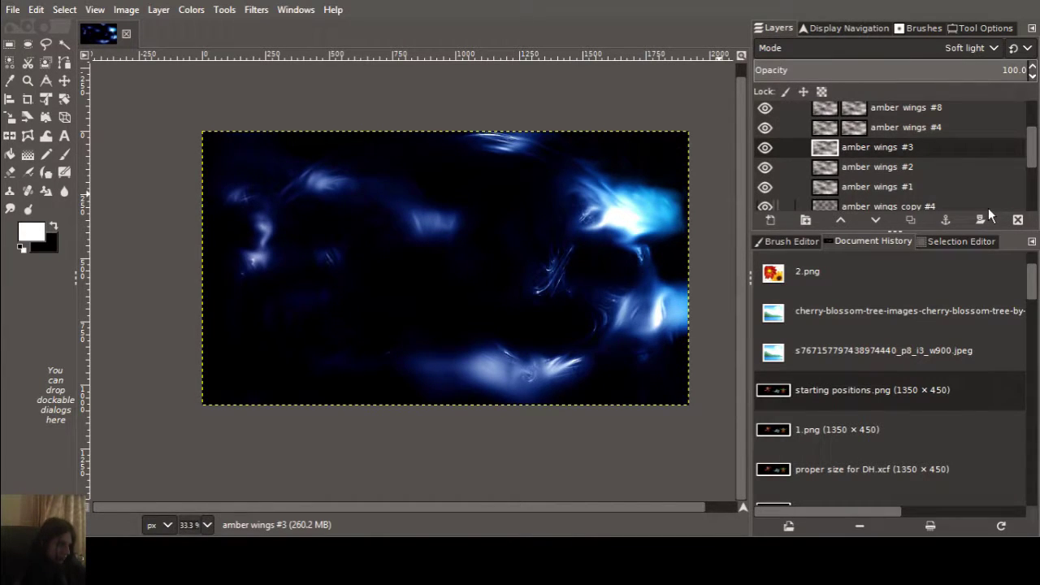
Activate the Paintbrush tool and choose the Sparks brush.
double_click(61, 160)
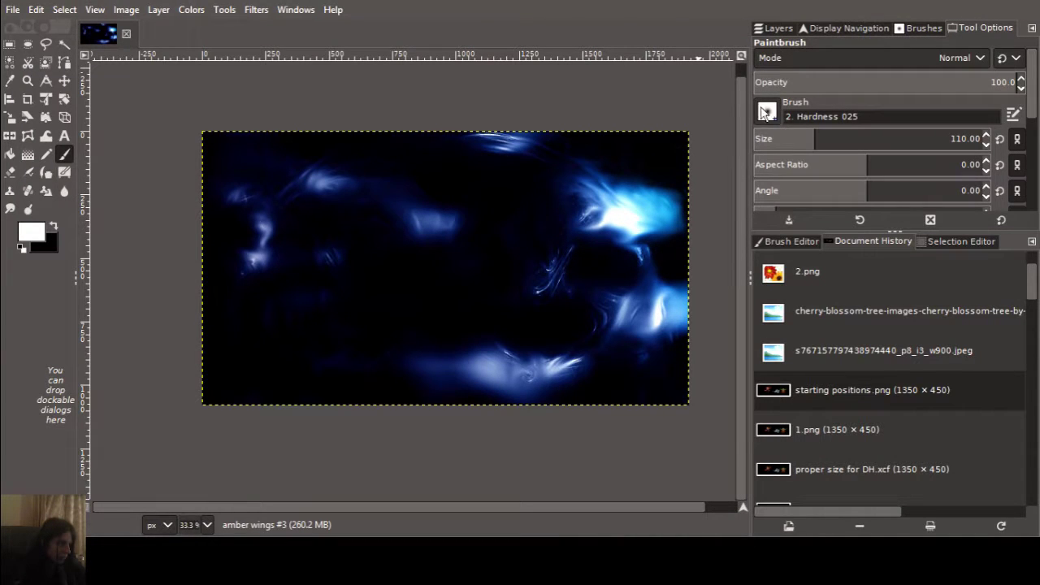
click(861, 220)
click(774, 28)
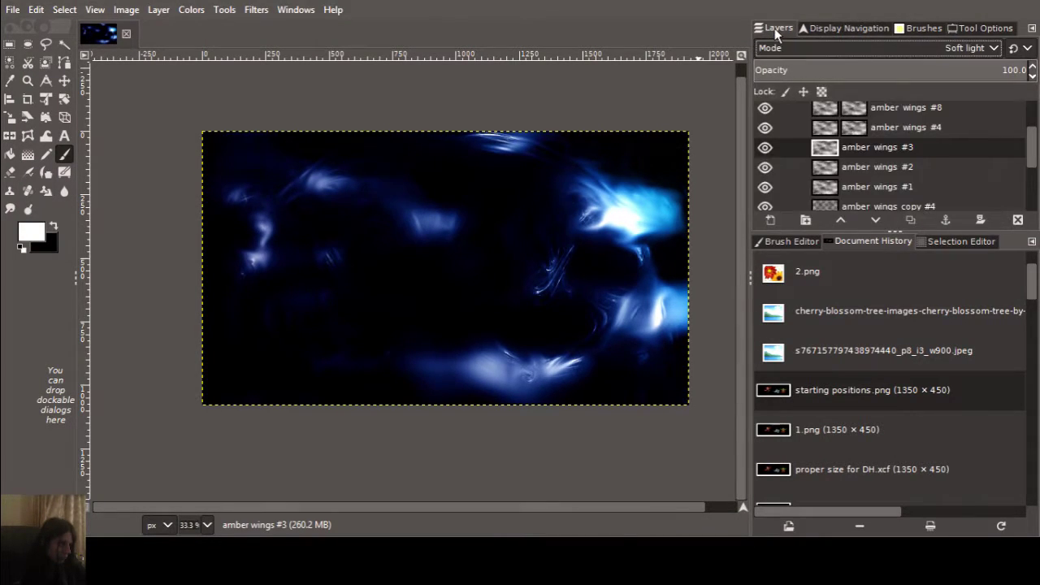
Add two new transparent layers above the topmost gradient layer, amber wings #7.
scroll(826, 125, up, 2)
click(800, 112)
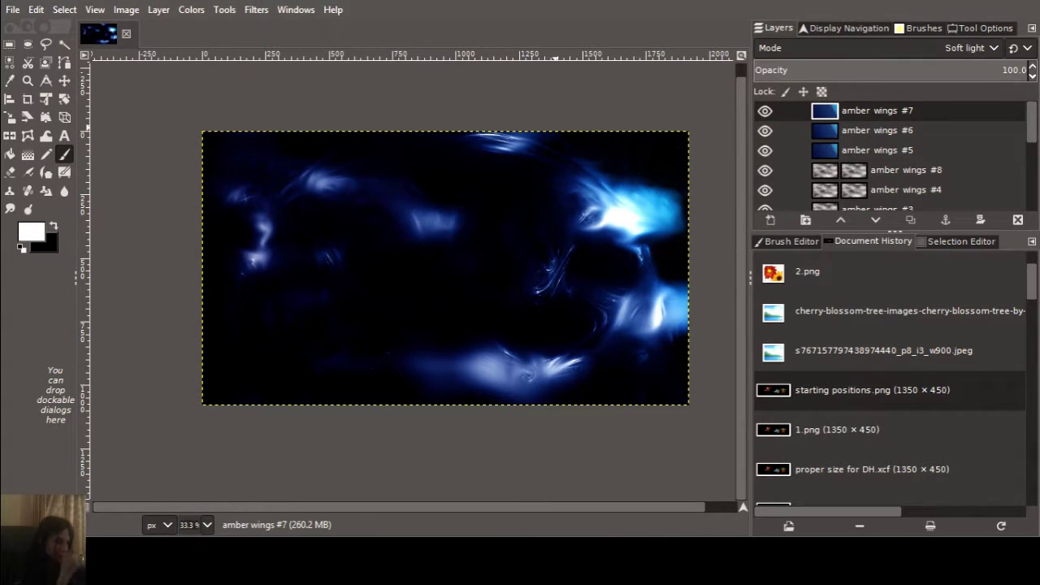
key(shift+ctrl+n)
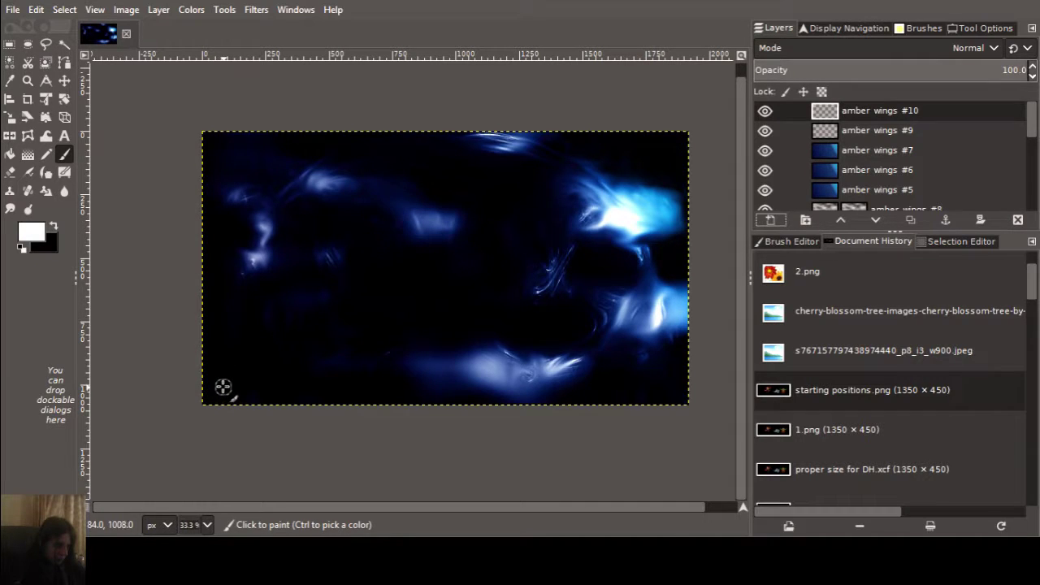
Try painting sparks in the lower-left corner of the image, then undo the stroke.
click(274, 387)
drag(274, 388, 235, 362)
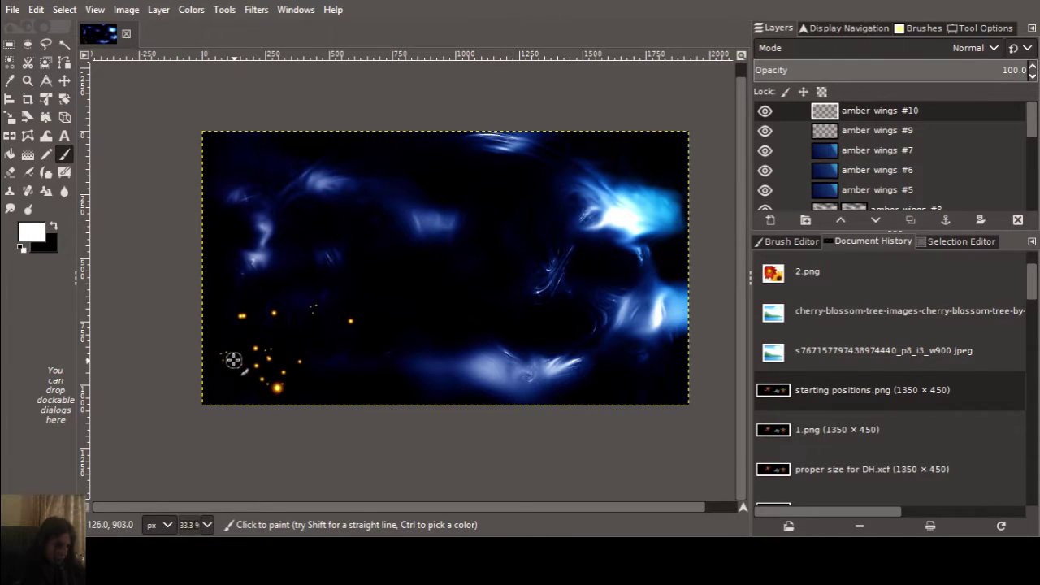
key(ctrl)
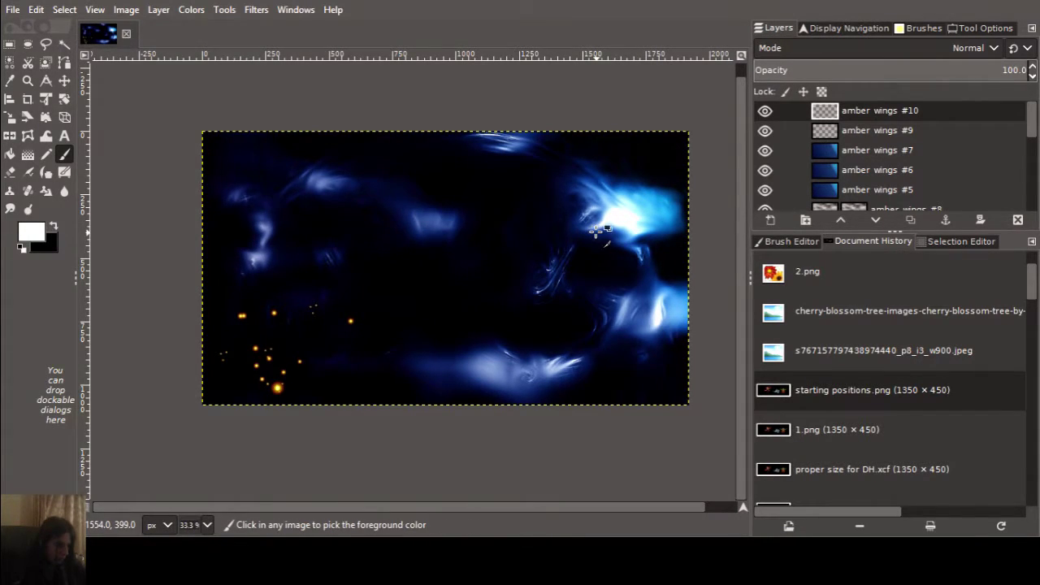
key(ctrl+z)
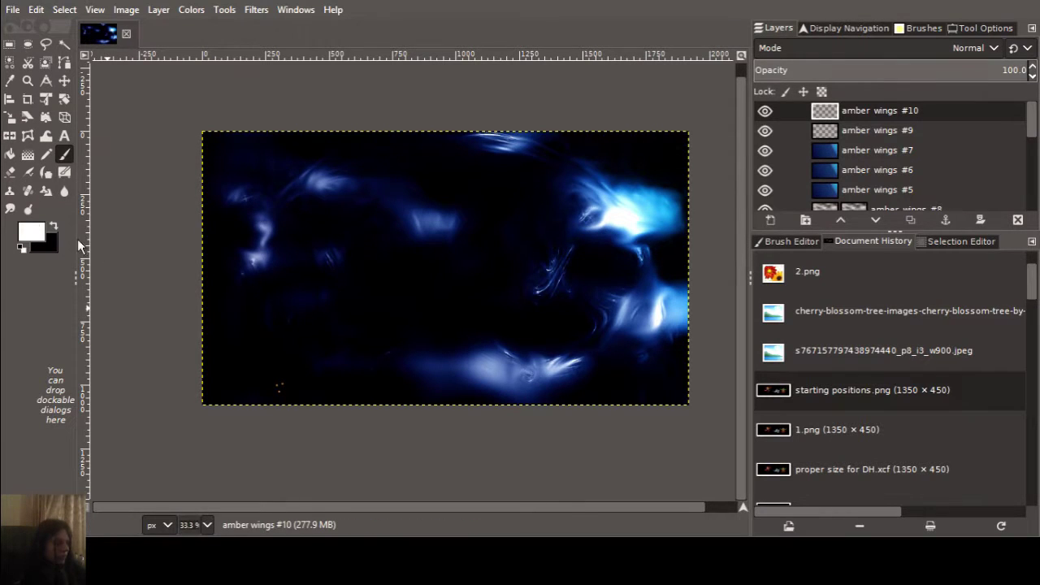
Set the Sparks brush size to 50, try a stroke in the image's lower-left corner, and undo it.
double_click(69, 154)
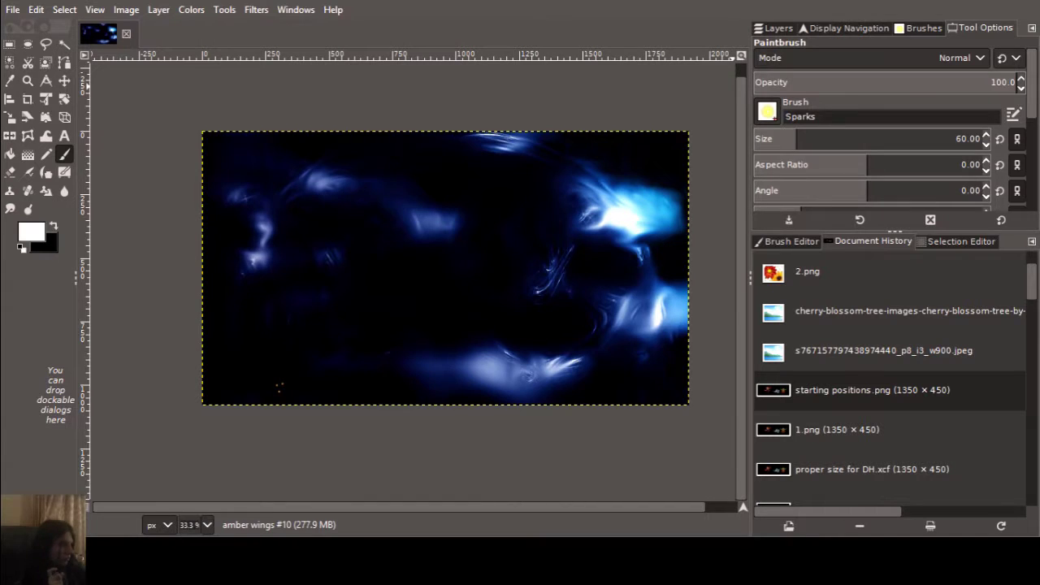
double_click(971, 138)
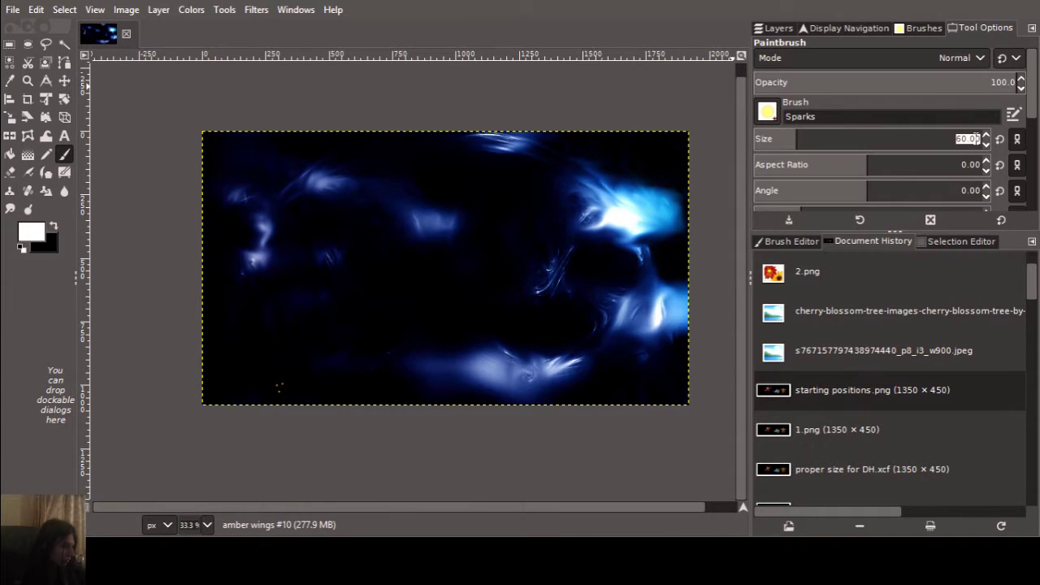
text(50)
key(Return)
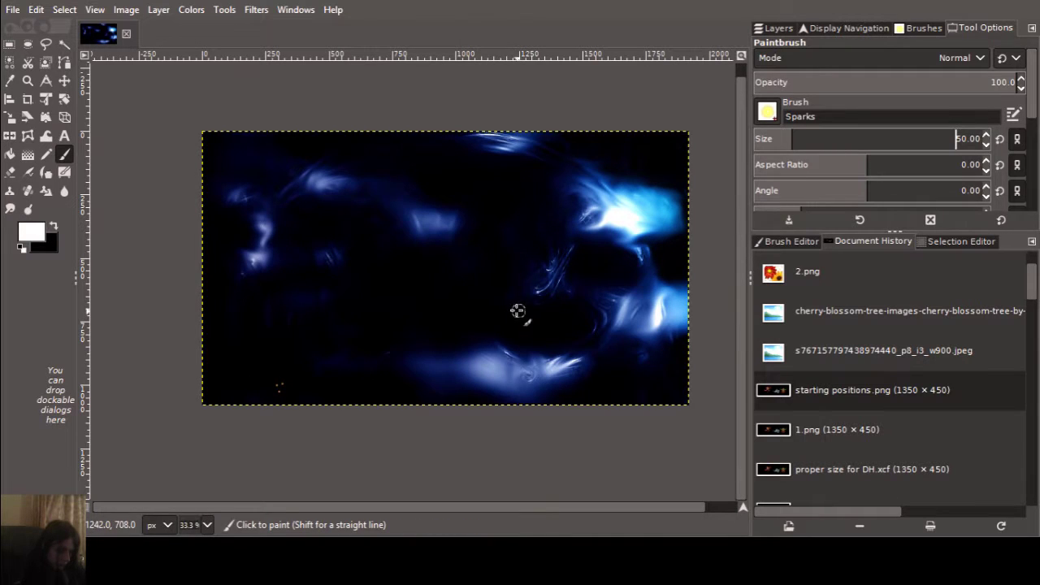
key(ctrl+s)
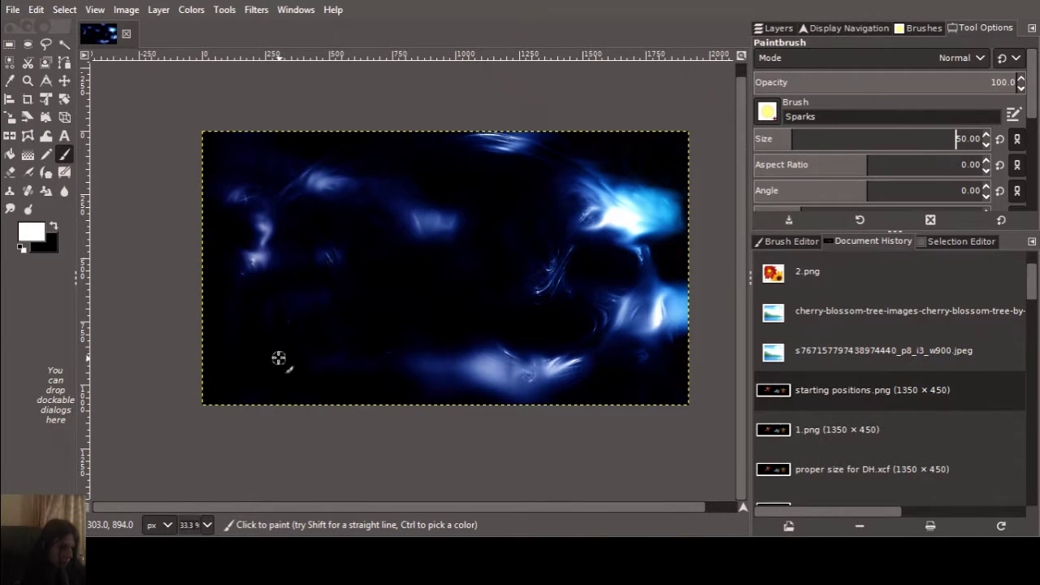
drag(262, 359, 204, 394)
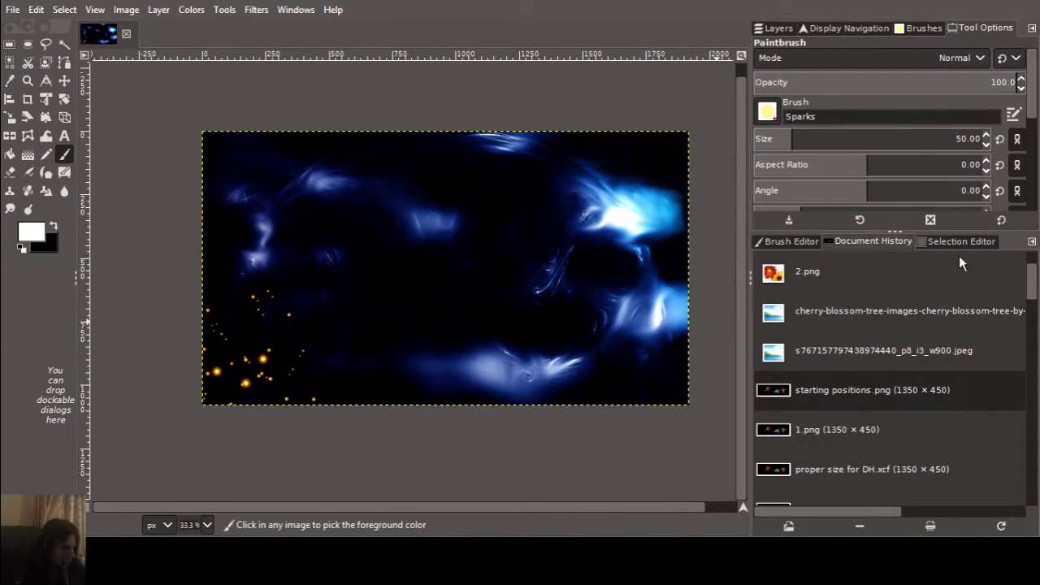
key(ctrl+z)
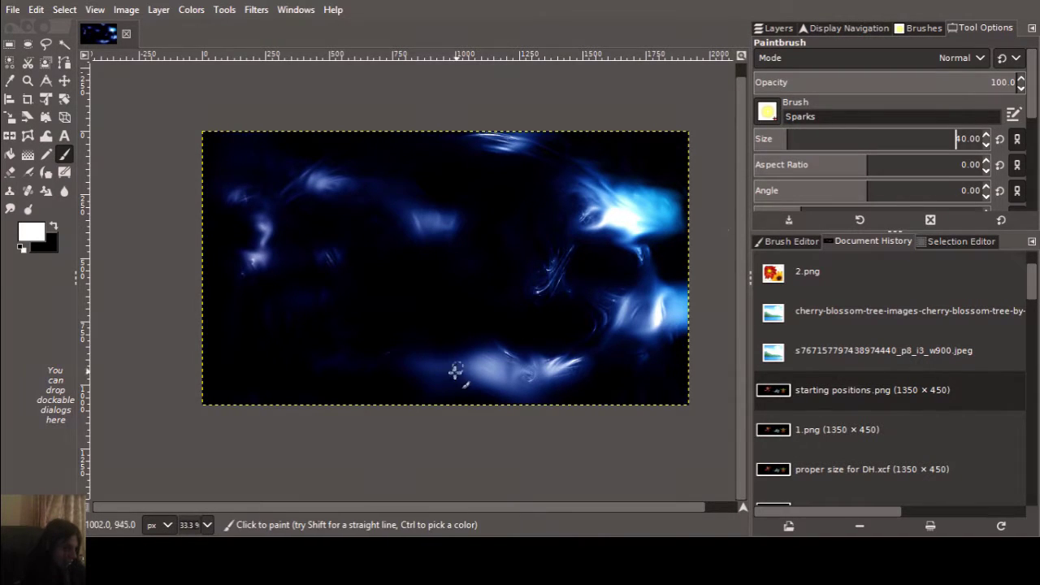
Try a stroke of sparks at brush size 40 in the image's lower-left corner and undo it.
scroll(215, 398, up, 1)
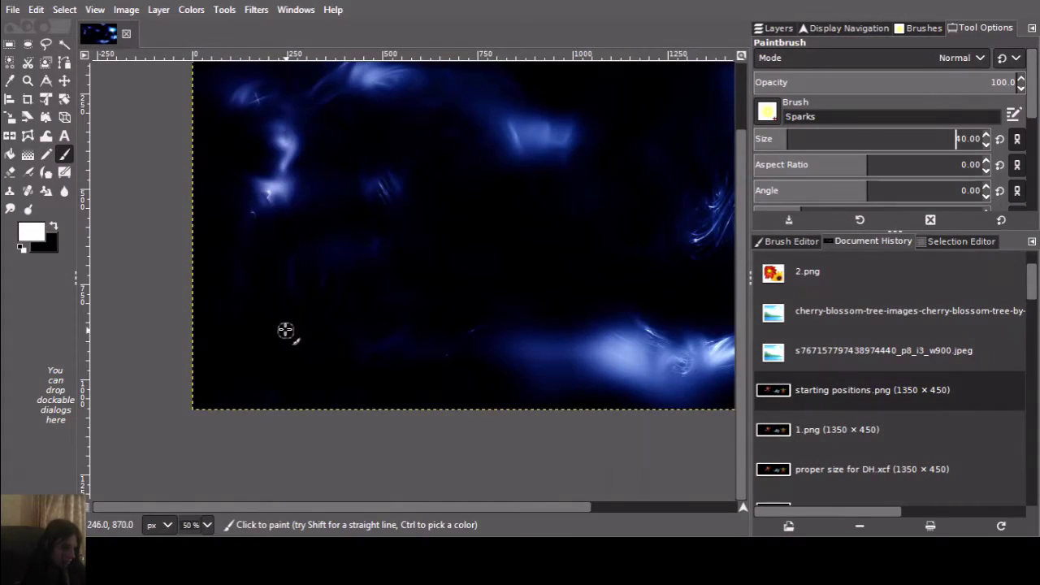
scroll(280, 331, down, 1)
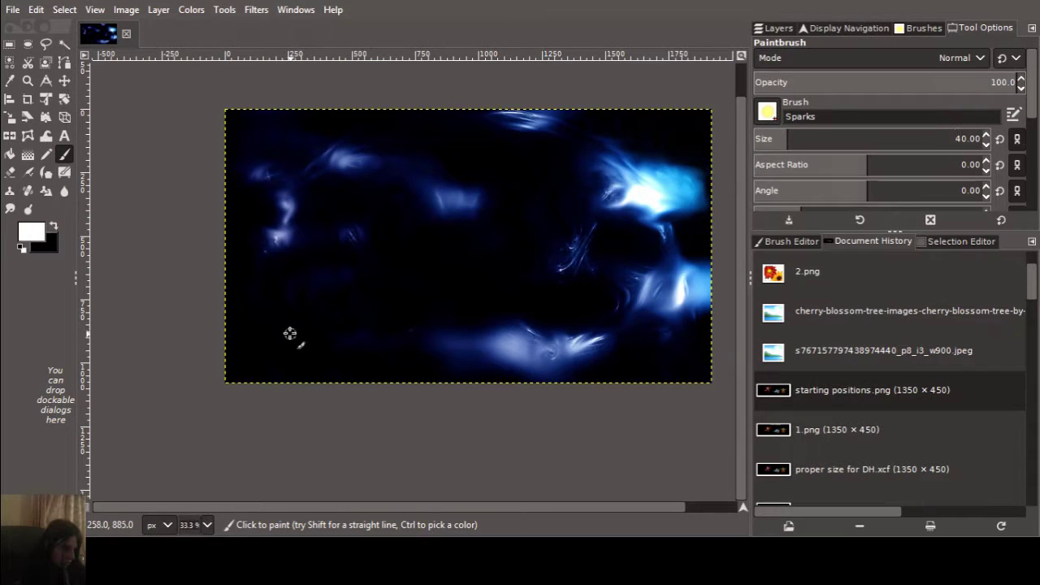
mouse_move(290, 334)
mouse_down()
mouse_move(258, 349)
mouse_move(248, 335)
mouse_move(172, 407)
mouse_up()
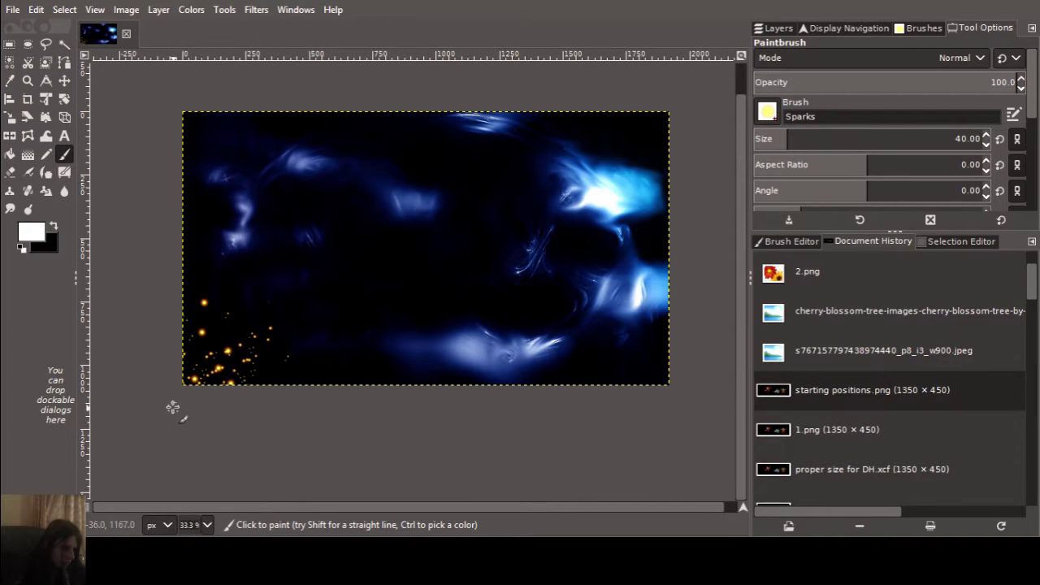
key(ctrl+z)
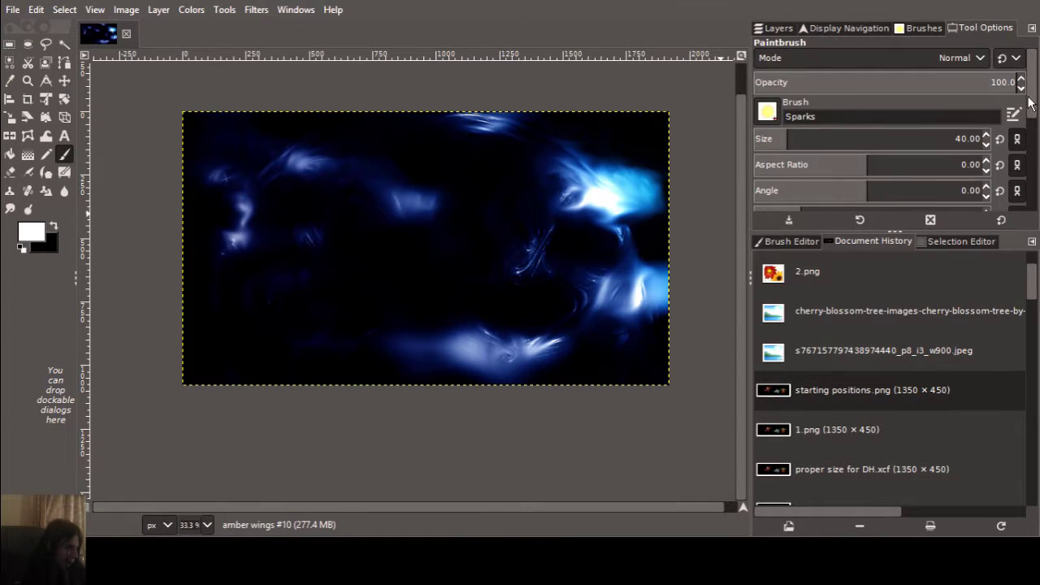
Reduce the Sparks brush size to 30, try a stroke in the image's lower-left corner, and undo it.
mouse_move(1029, 102)
mouse_down()
mouse_move(1020, 180)
mouse_move(1015, 98)
mouse_up()
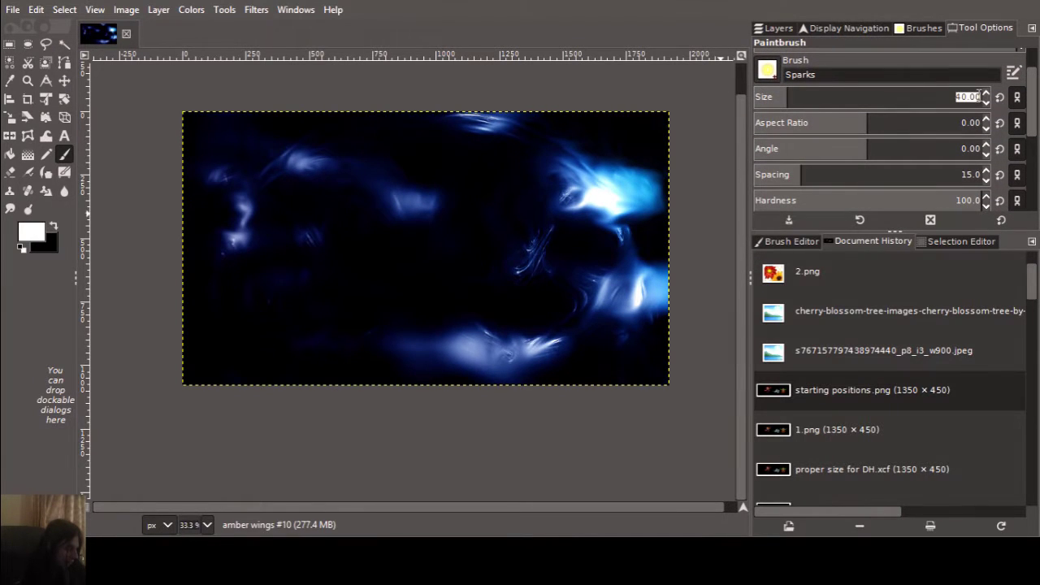
text(30)
key(Return)
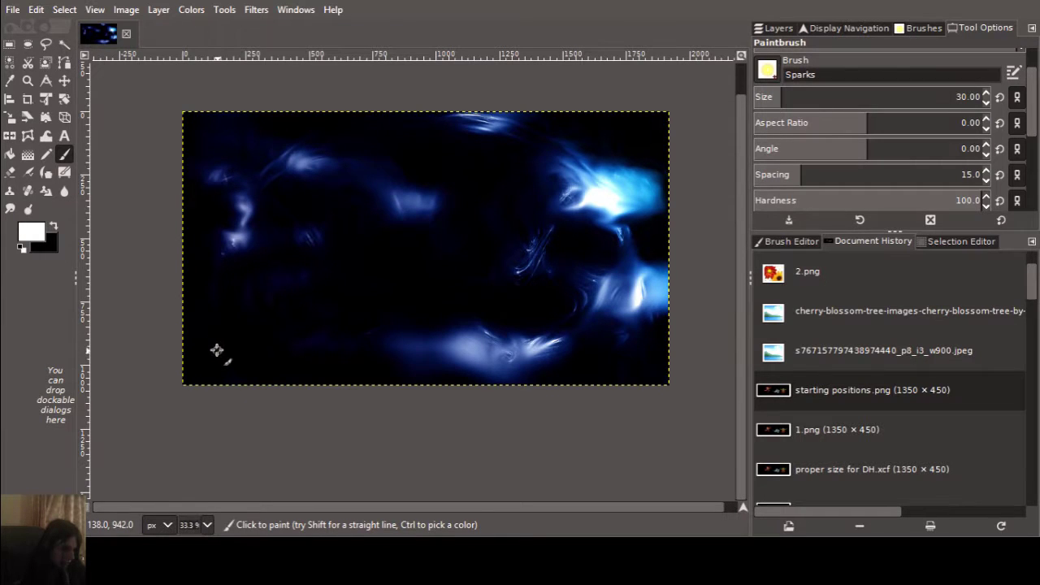
drag(216, 350, 145, 401)
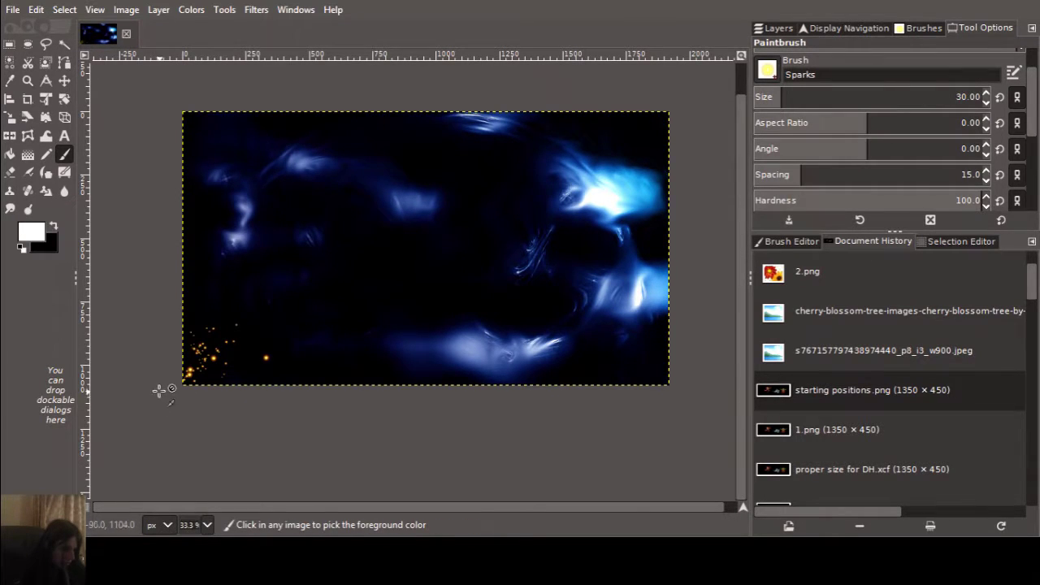
key(ctrl+z)
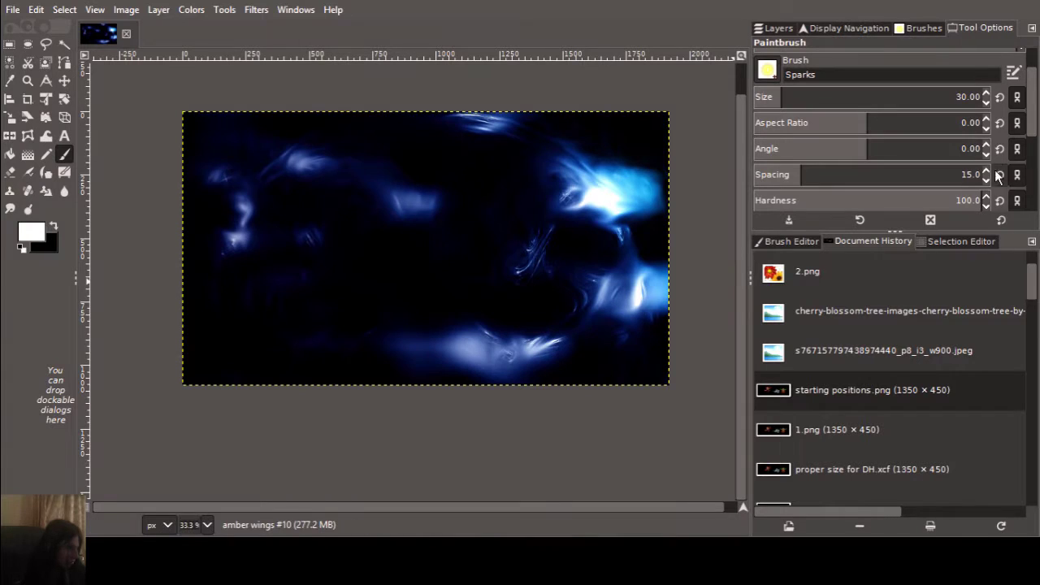
Set the brush jitter amount to 15, try a stroke of sparks in the lower-left corner, and undo it.
scroll(1036, 108, down, 1)
drag(1036, 108, 1022, 171)
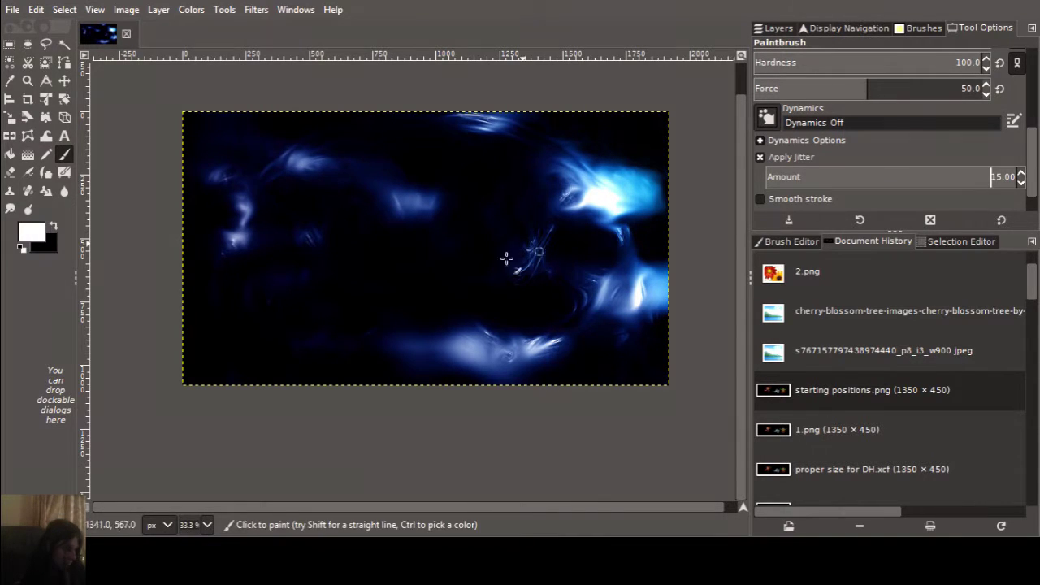
mouse_move(193, 361)
mouse_down()
mouse_move(225, 353)
mouse_move(139, 424)
mouse_up()
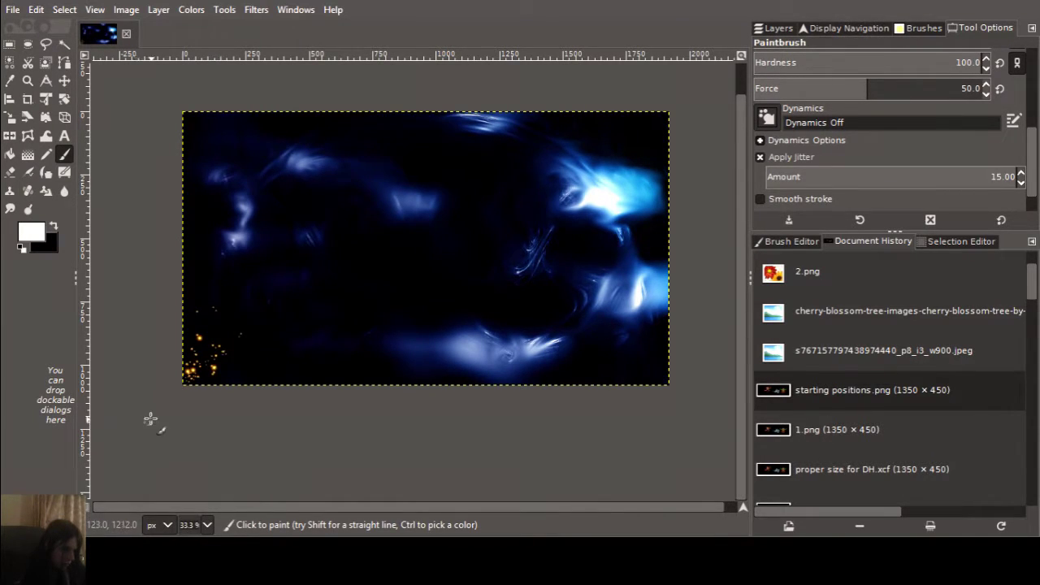
key(ctrl+z)
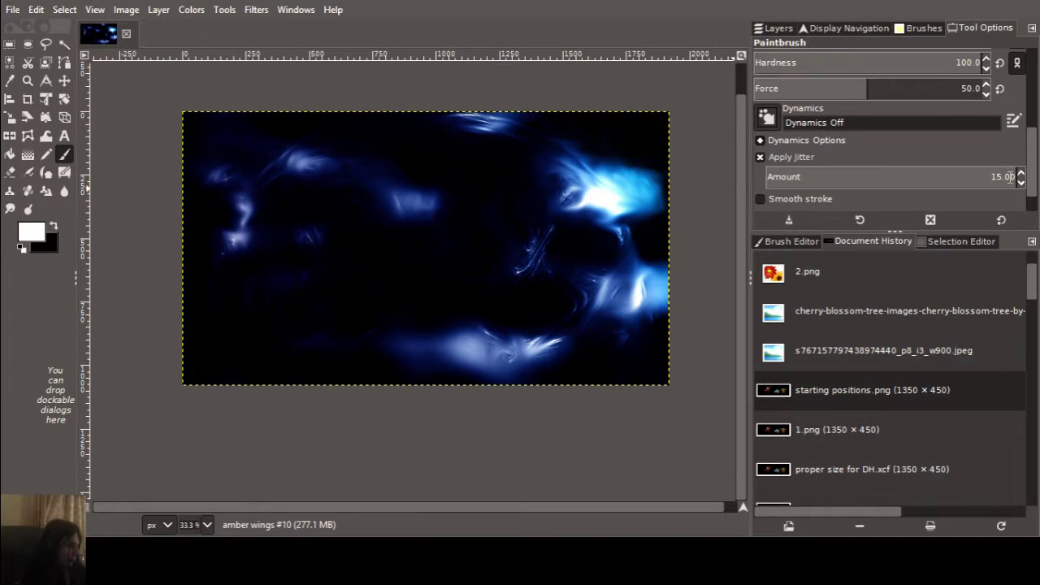
Set the brush jitter amount to 16, test it with sparks in the lower-left corner, and undo the stroke.
double_click(1008, 176)
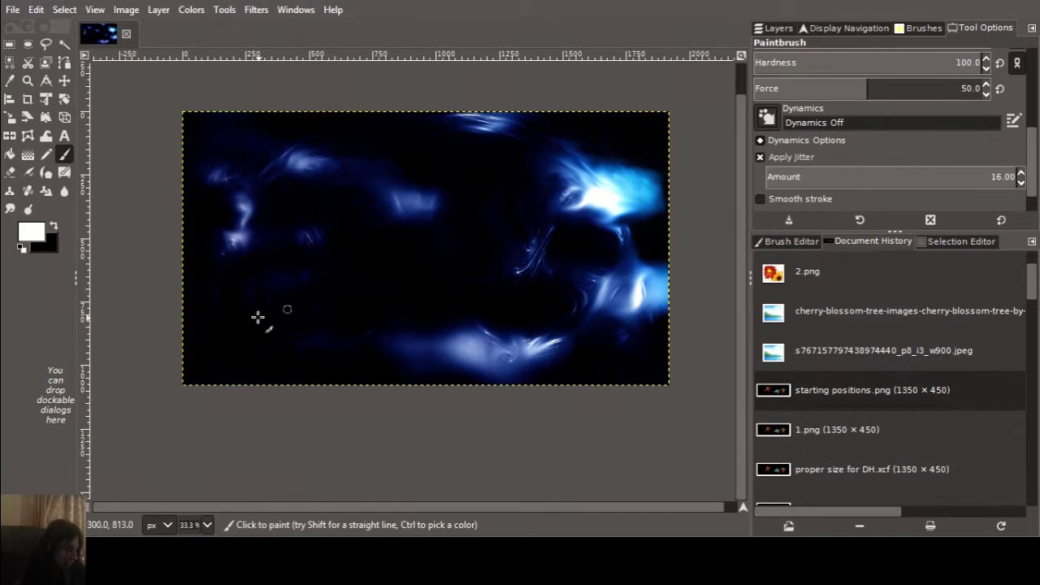
drag(223, 353, 127, 418)
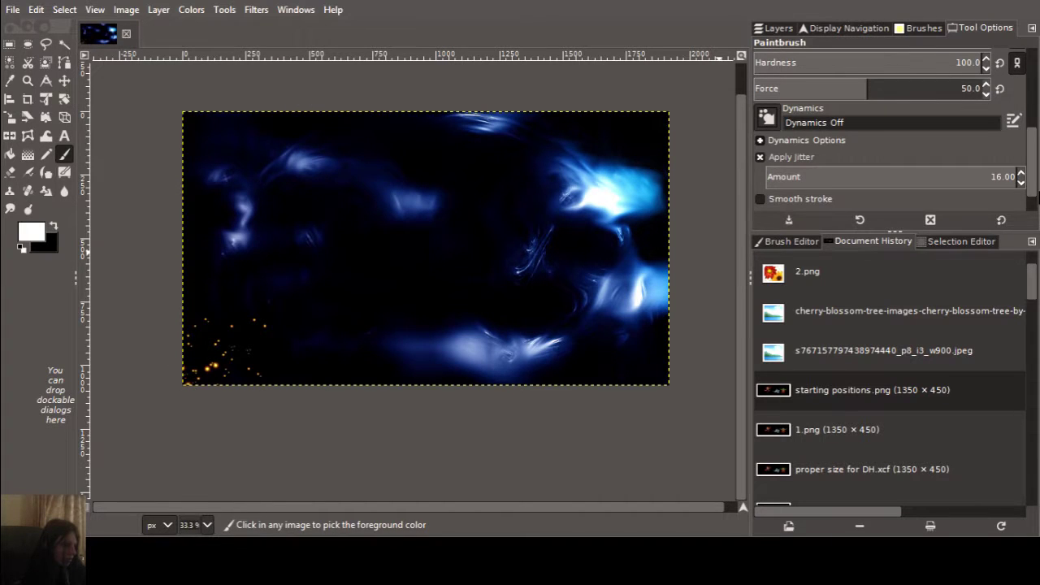
key(ctrl+z)
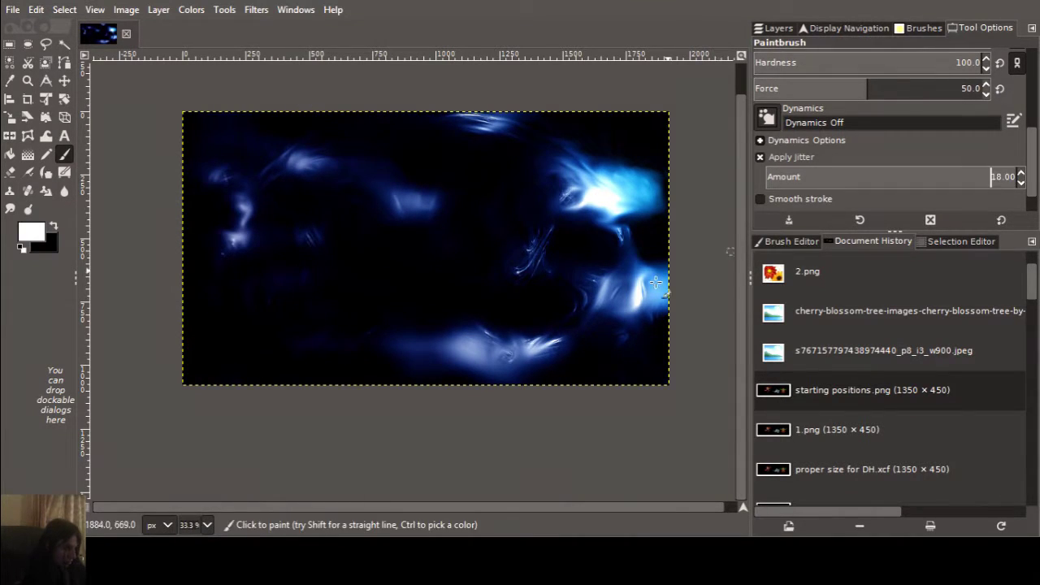
Set the brush jitter amount to 18 and test it with two spark dabs near the lower-left corner, undoing each.
click(234, 348)
key(ctrl+z)
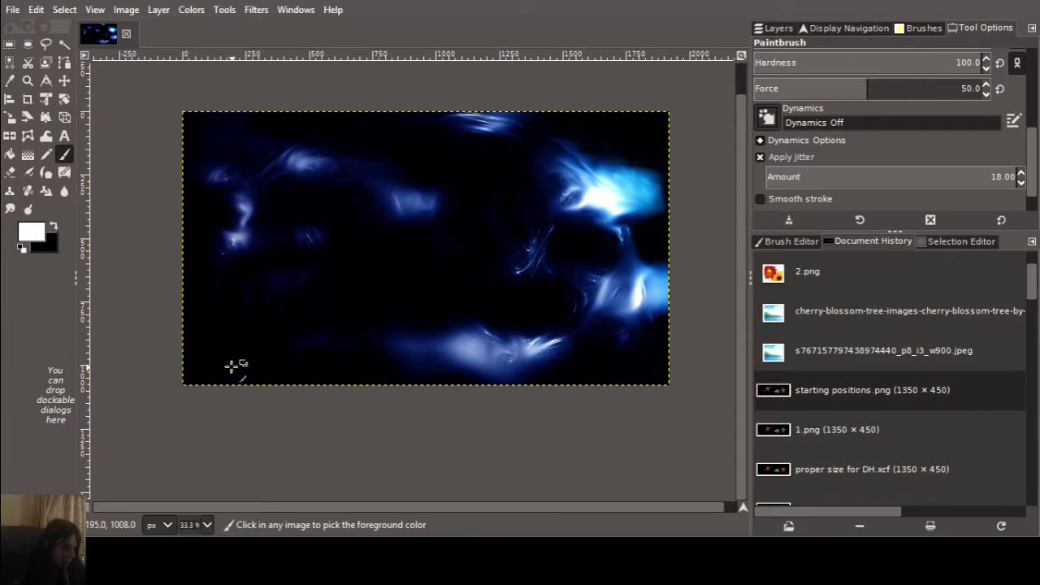
click(232, 365)
key(ctrl+z)
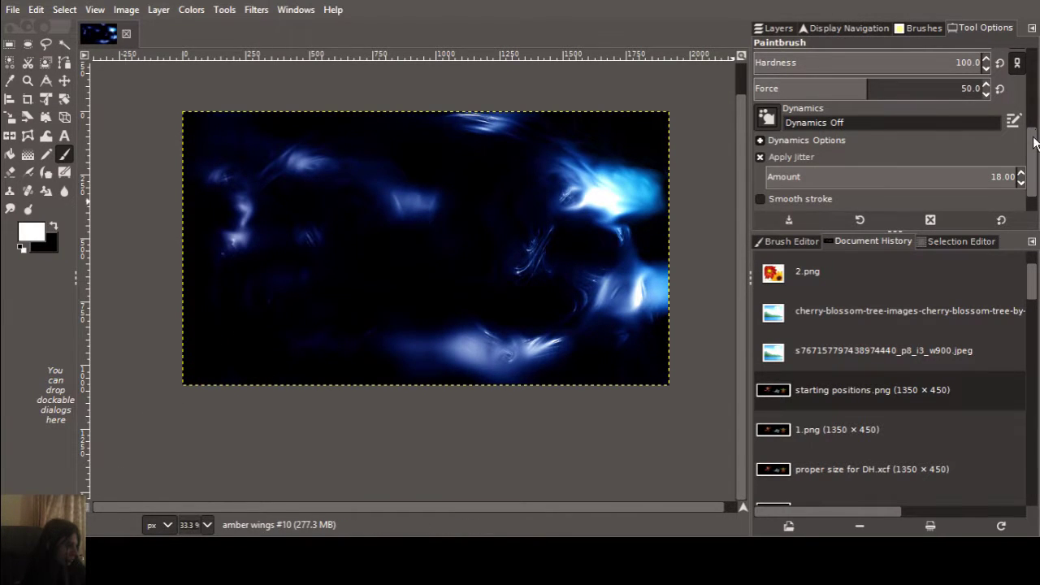
Set the Sparks brush size to 20 for painting in the image's lower-left corner.
scroll(971, 122, up, 5)
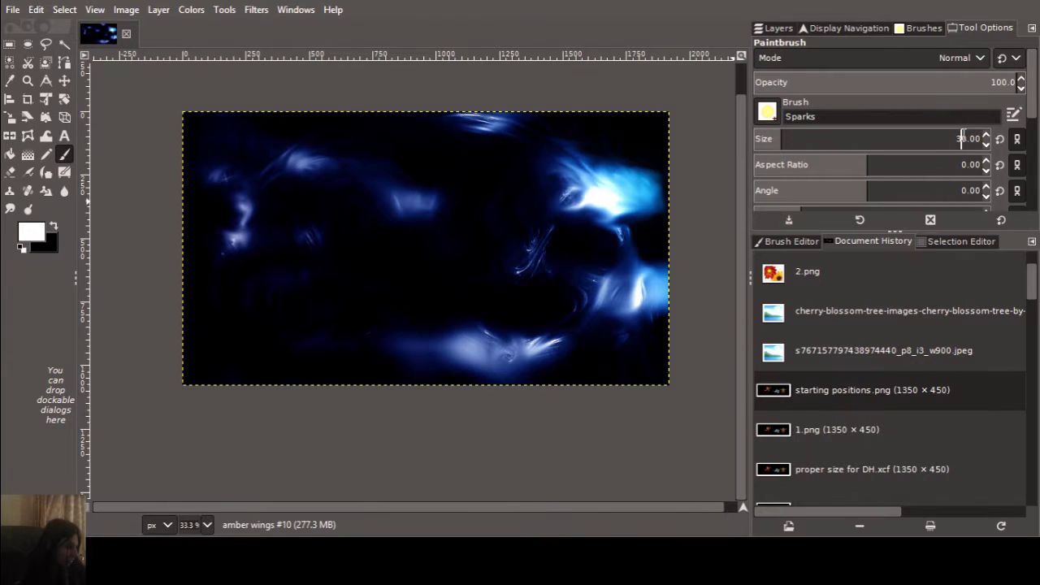
double_click(961, 138)
text(20)
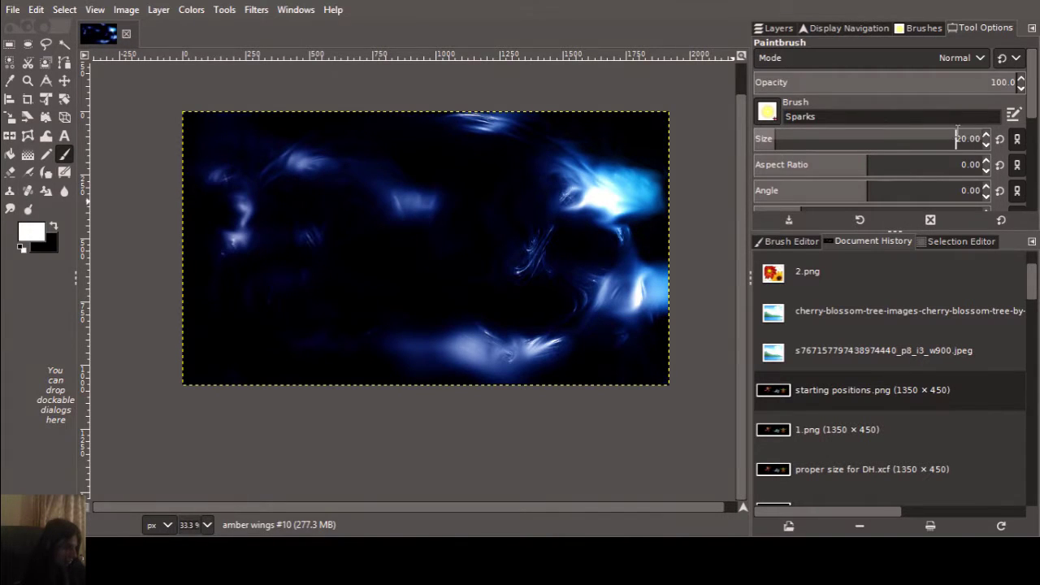
scroll(169, 406, up, 1)
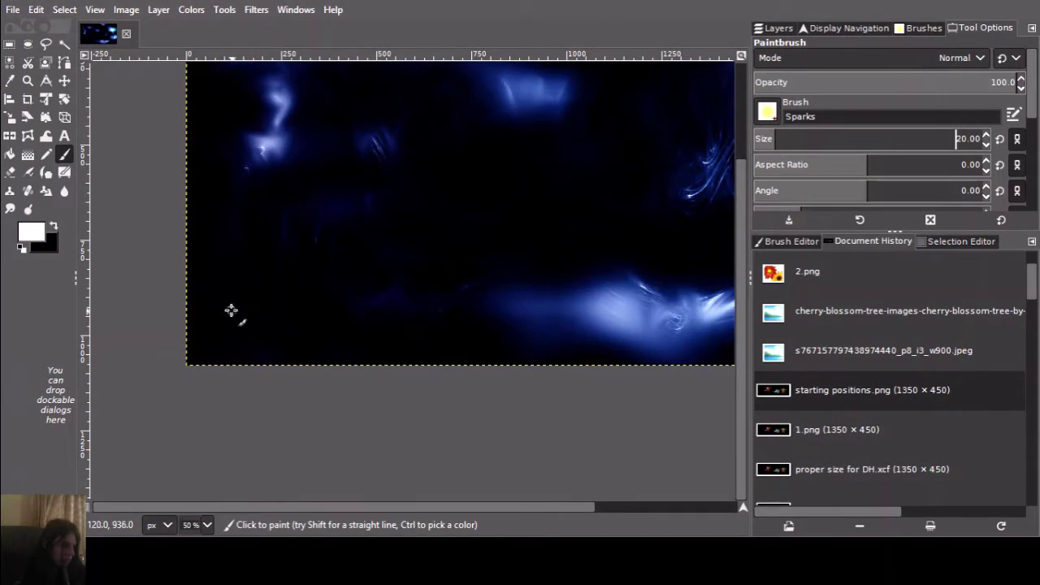
Set the brush jitter amount to 20 and test spark strokes in the image's lower-left corner, undoing each one.
mouse_move(231, 311)
mouse_down()
mouse_move(199, 341)
mouse_move(255, 314)
mouse_up()
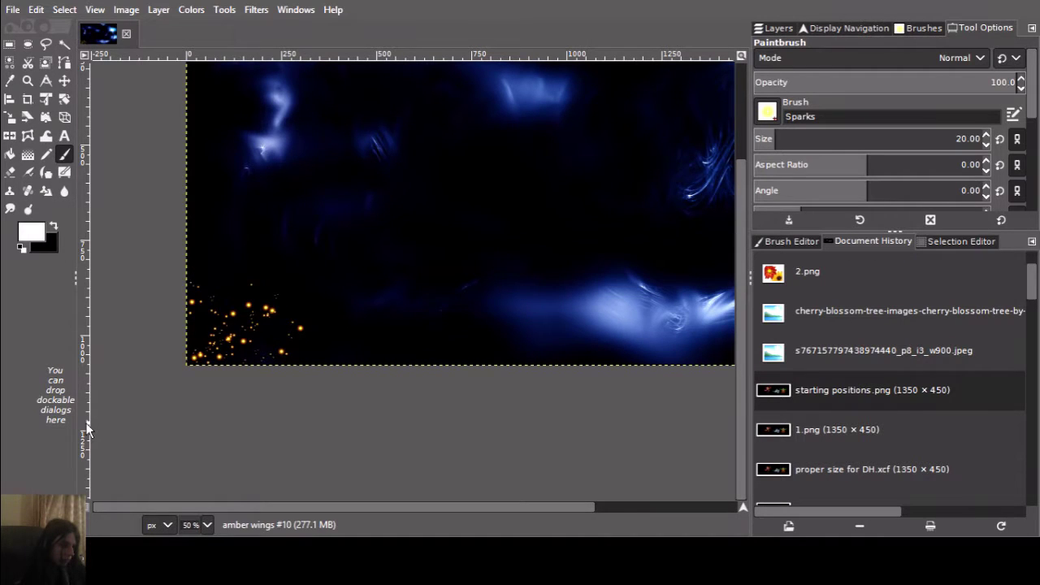
key(ctrl+z)
scroll(1034, 106, down, 5)
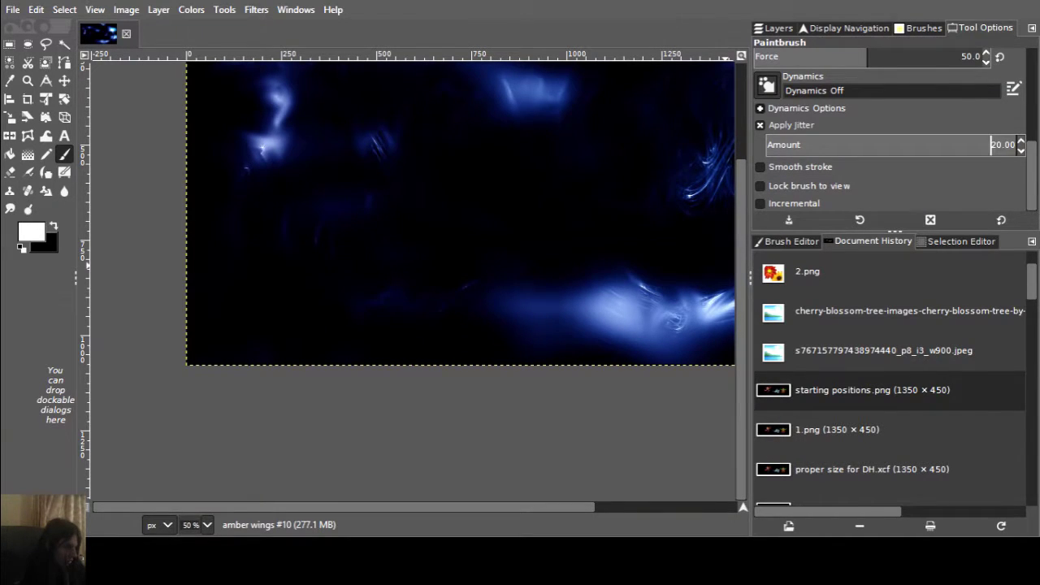
click(267, 307)
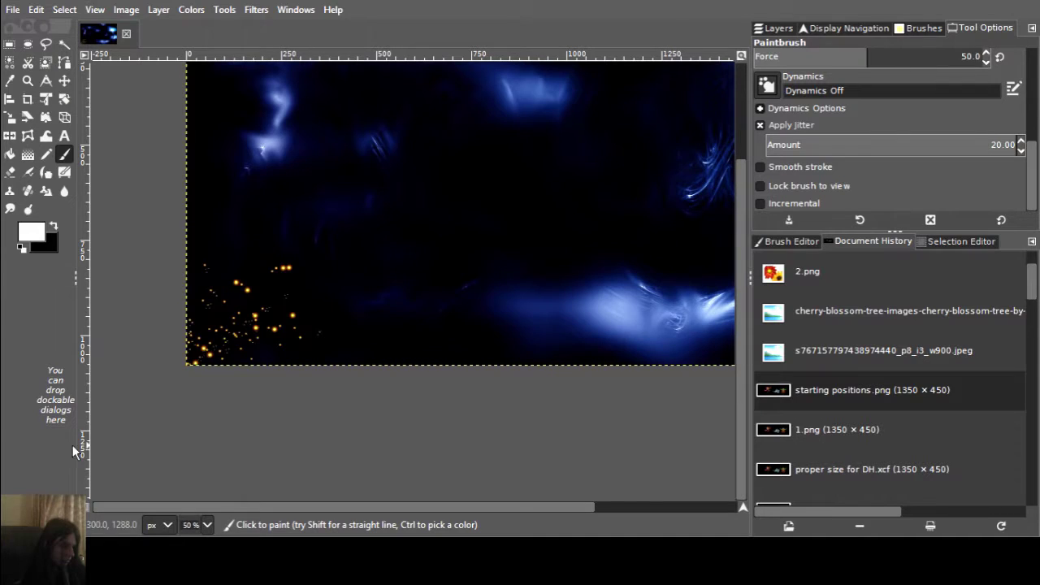
key(ctrl+z)
drag(249, 306, 316, 362)
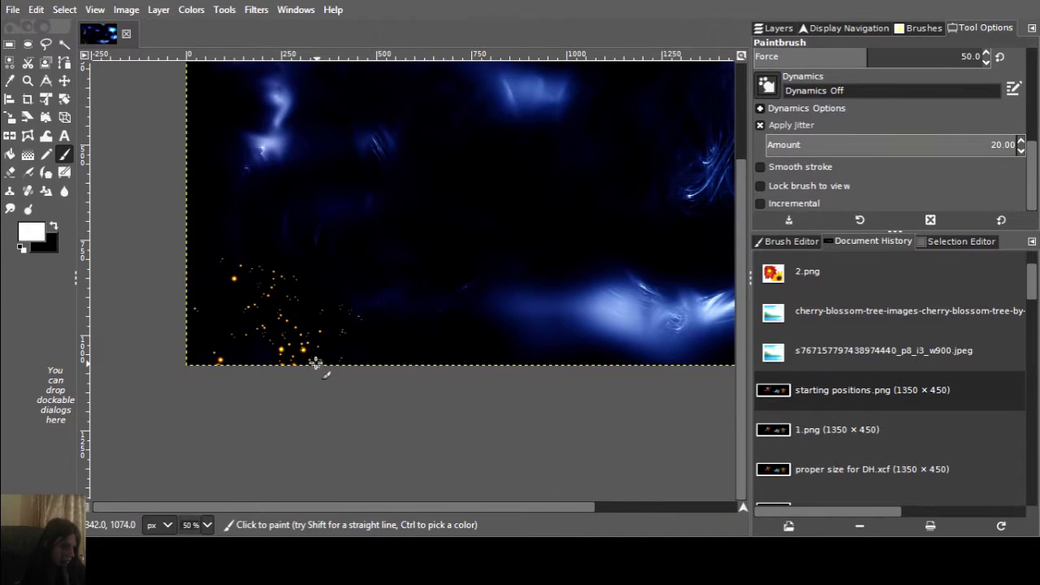
key(ctrl+z)
drag(239, 281, 267, 301)
key(ctrl+z)
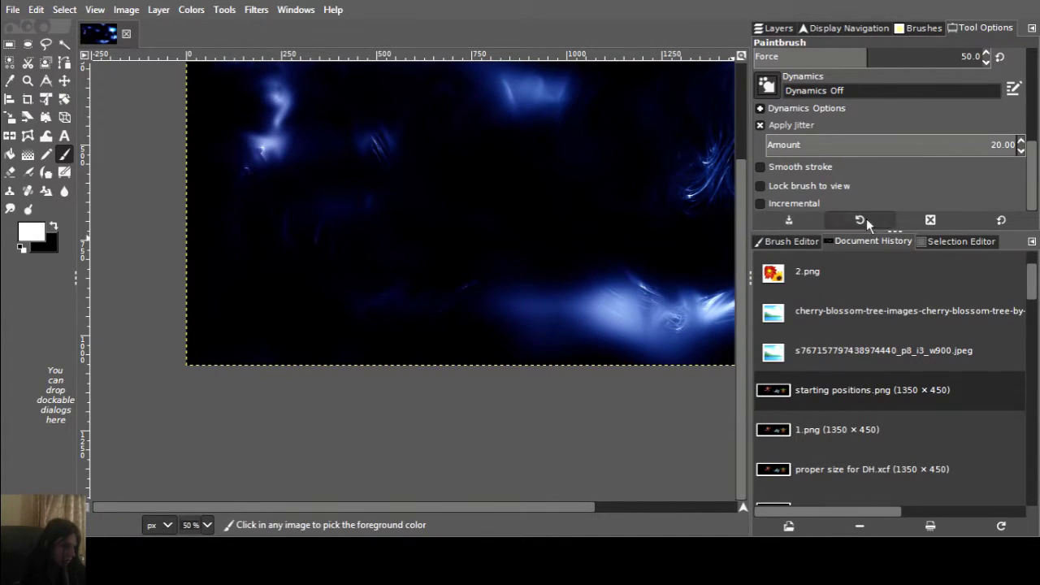
Set the brush jitter amount to 40, try a wide stroke of sparks across the lower-left area, and undo it.
drag(1016, 146, 1004, 146)
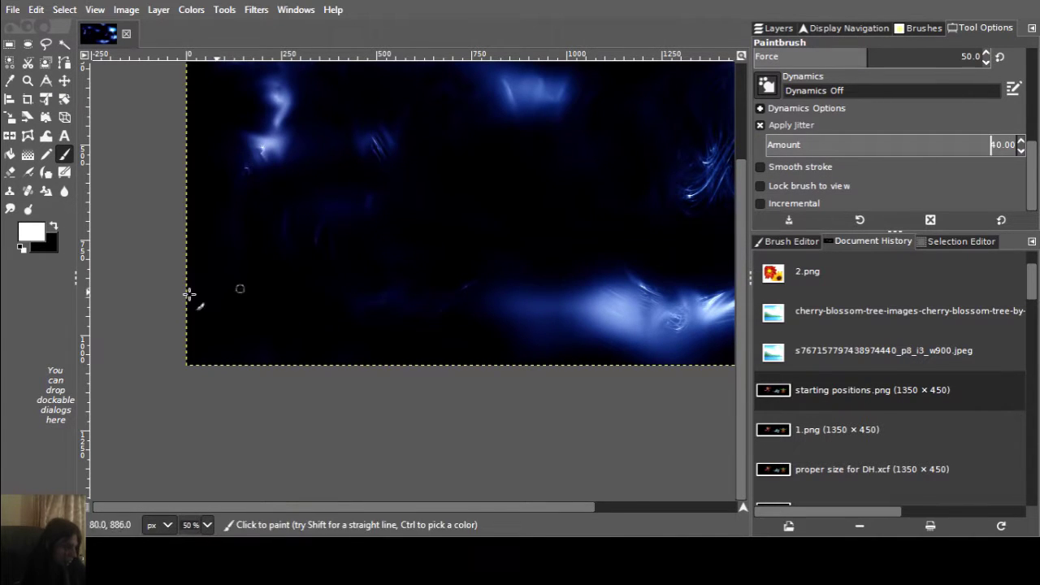
mouse_move(262, 303)
mouse_down()
mouse_move(227, 336)
mouse_move(414, 359)
mouse_up()
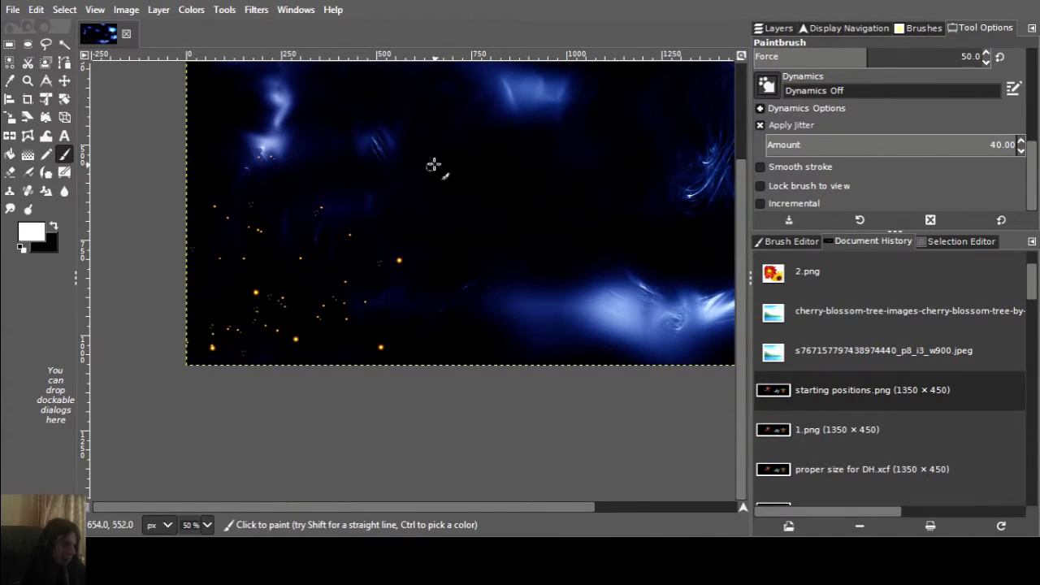
scroll(383, 220, down, 3)
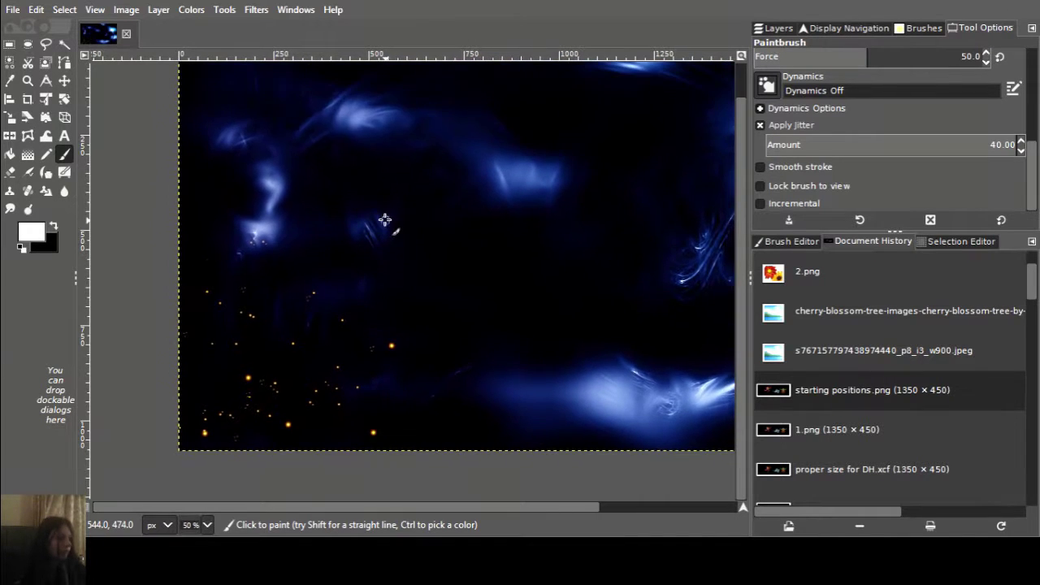
key(ctrl+z)
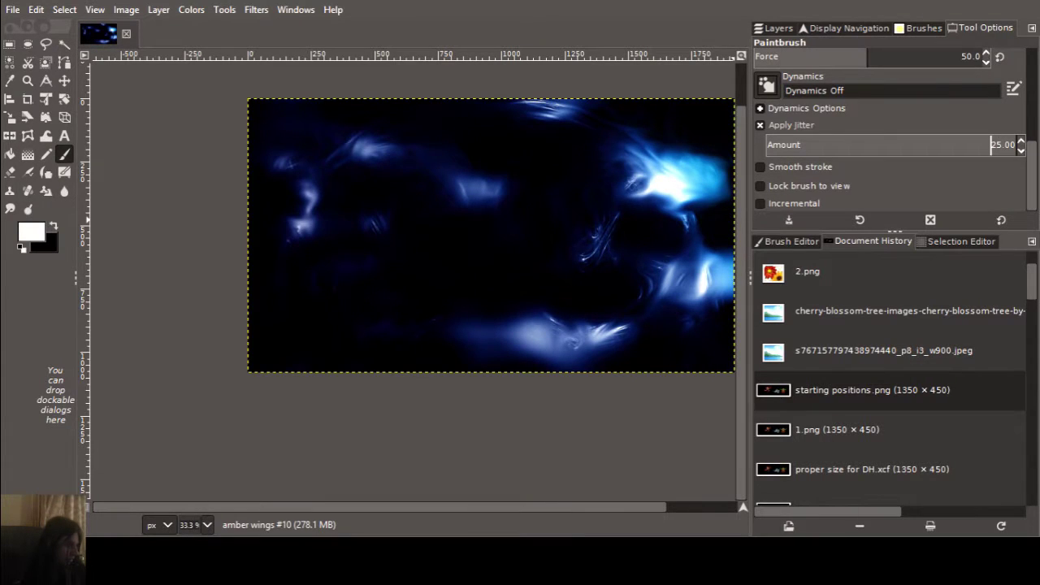
Set the brush jitter amount to 25 and paint sparks in the image's lower-left corner, undoing the first attempt.
drag(309, 317, 274, 341)
key(ctrl+z)
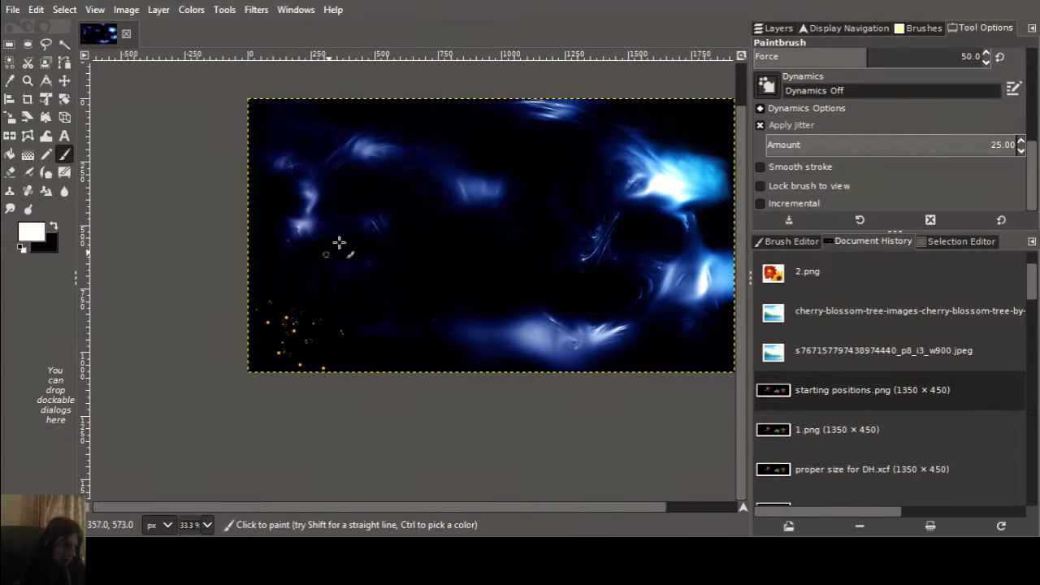
drag(339, 242, 258, 265)
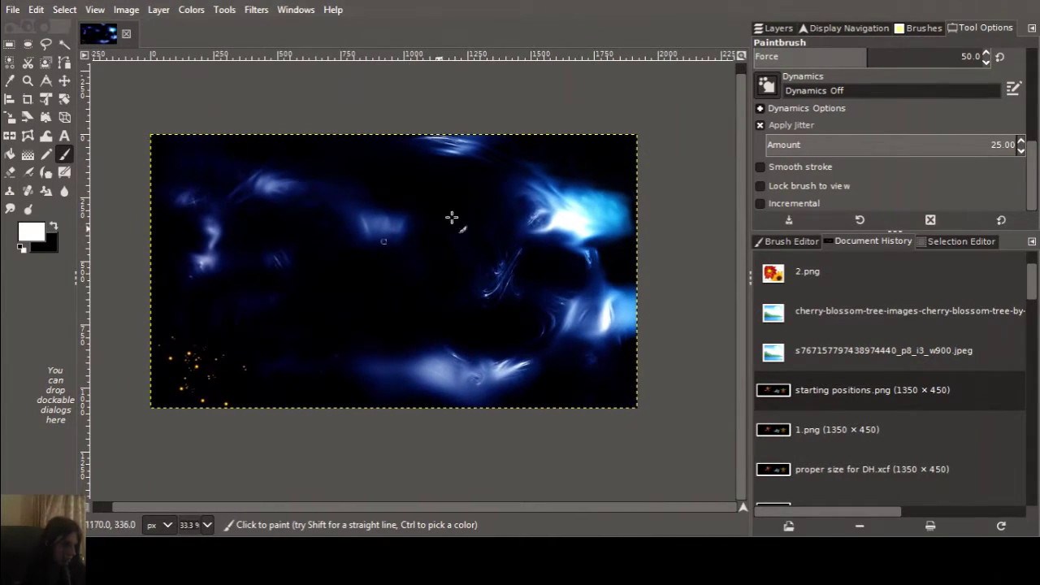
Select the amber wings #9 layer and paint sparks in the image's lower-right corner.
click(775, 30)
click(828, 126)
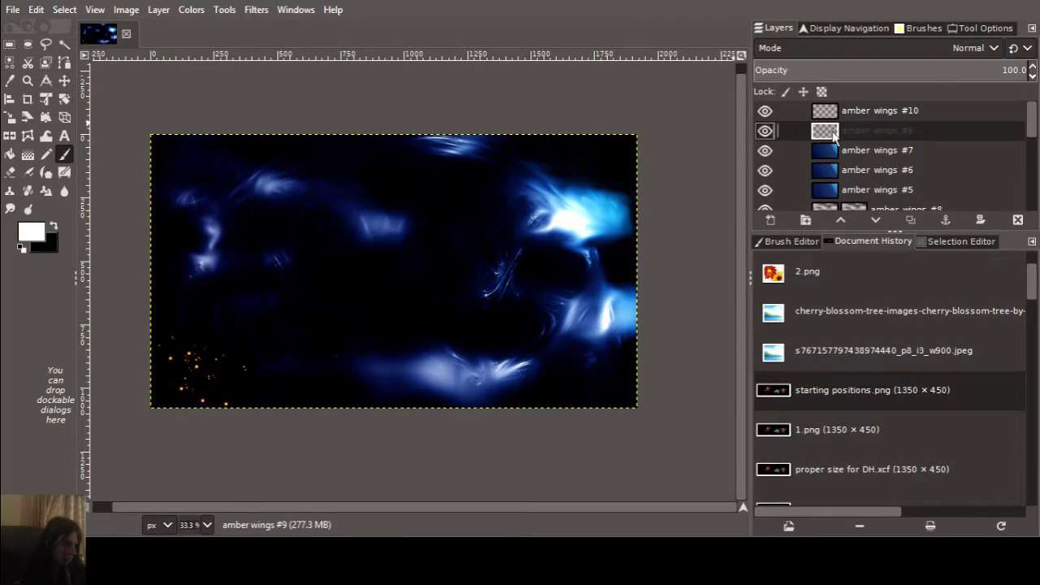
drag(578, 397, 559, 382)
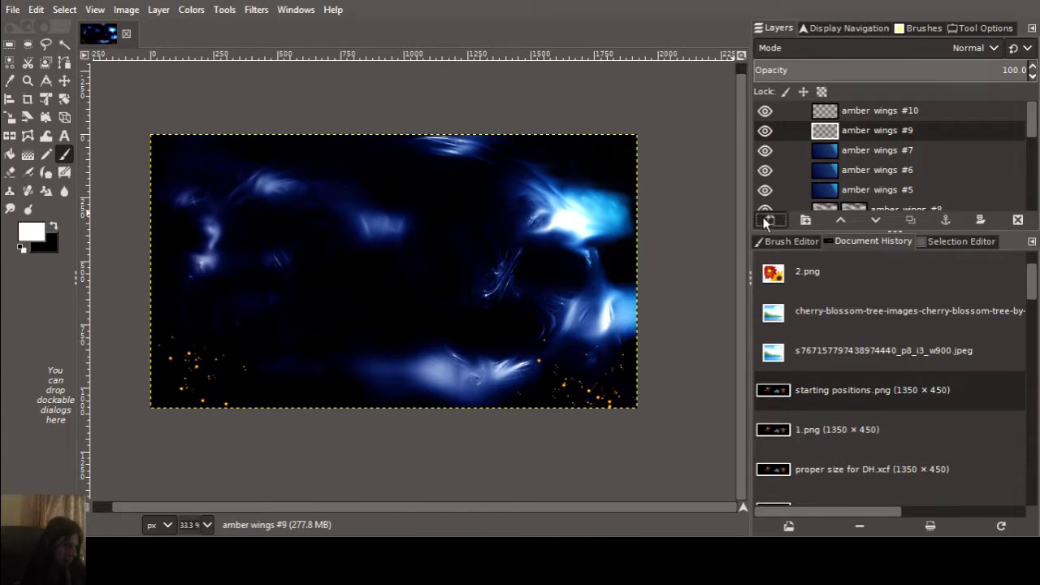
Paint sparks at the right edge between the bright wings and in the upper-right corner, adding a new layer for each patch.
key(ctrl+shift+n)
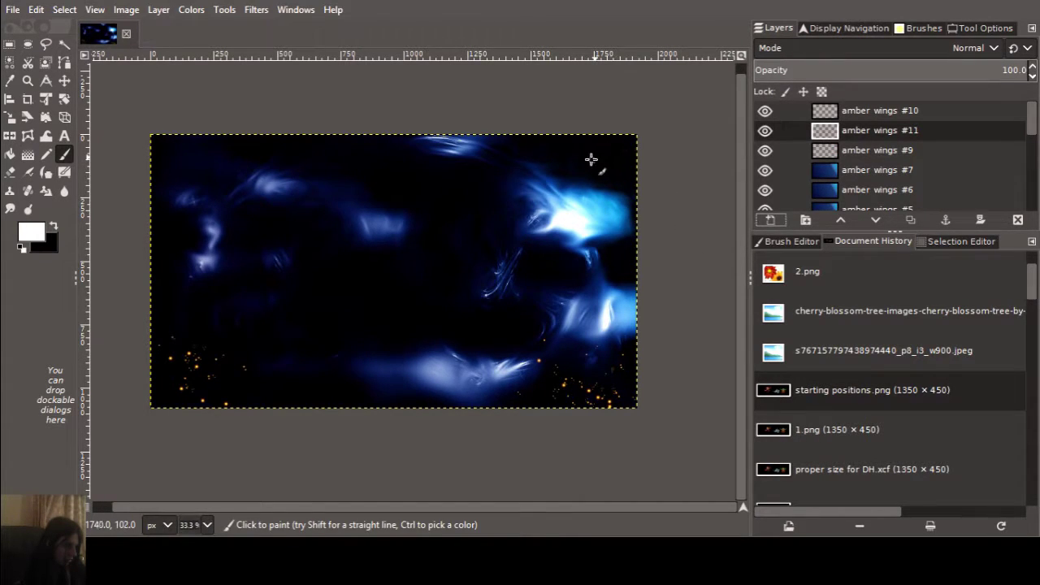
drag(613, 257, 627, 271)
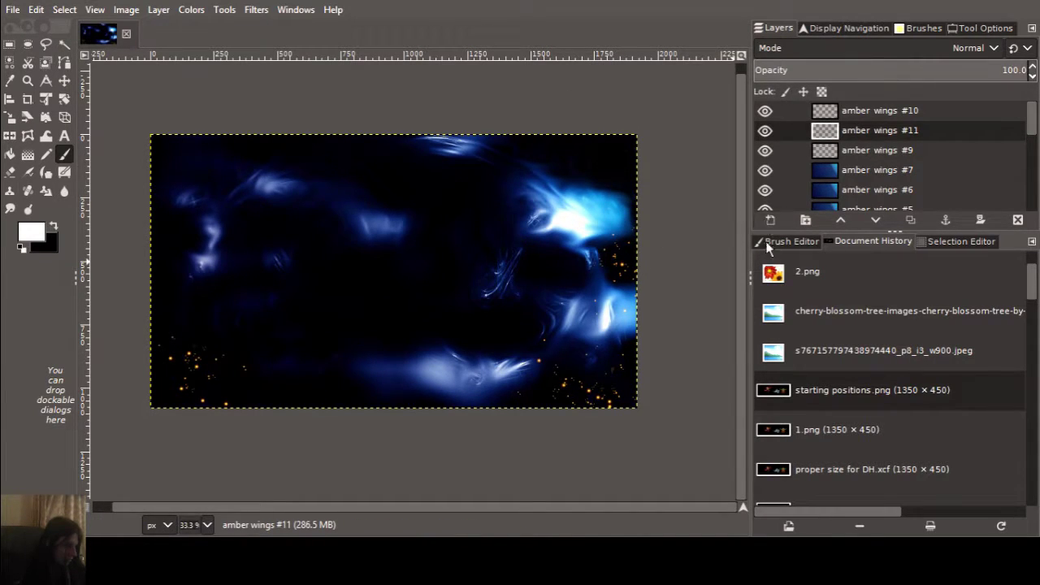
key(ctrl+shift+n)
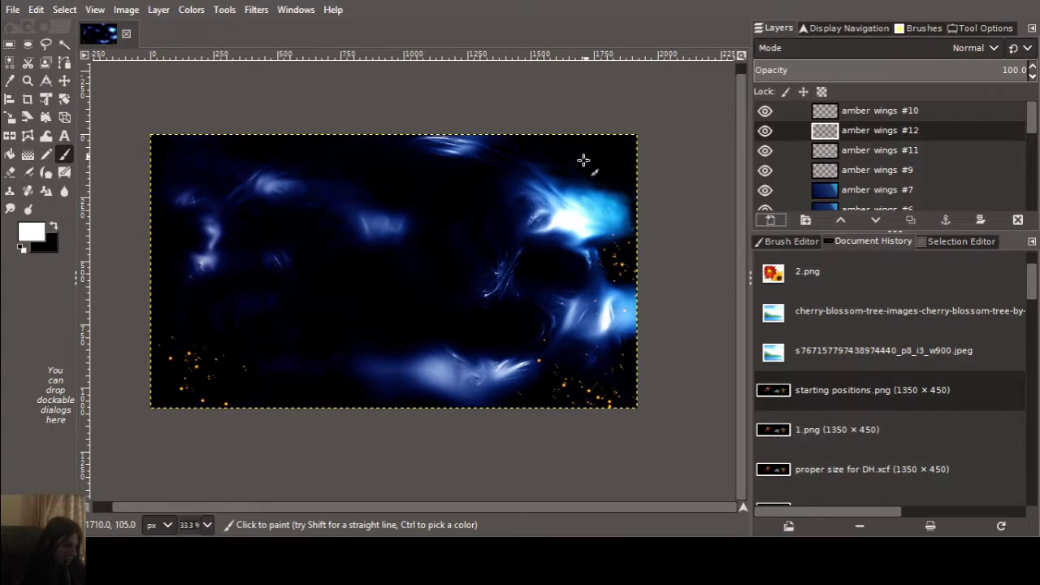
mouse_move(574, 164)
mouse_down()
mouse_move(666, 122)
mouse_move(709, 87)
mouse_up()
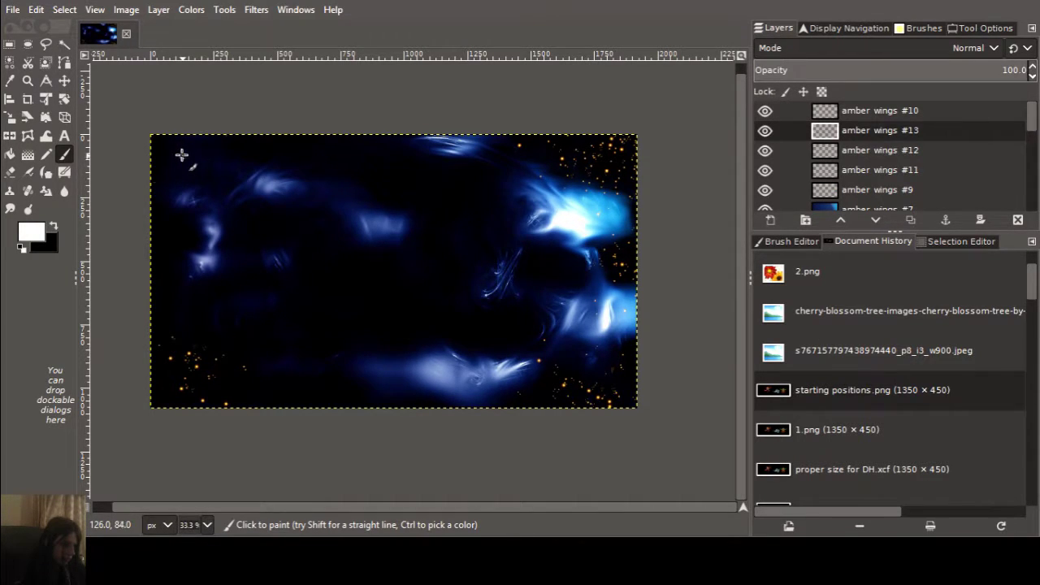
Paint sparks over the upper-left corner and along the top, left and bottom edges, adding new layers between the patches.
drag(181, 154, 116, 100)
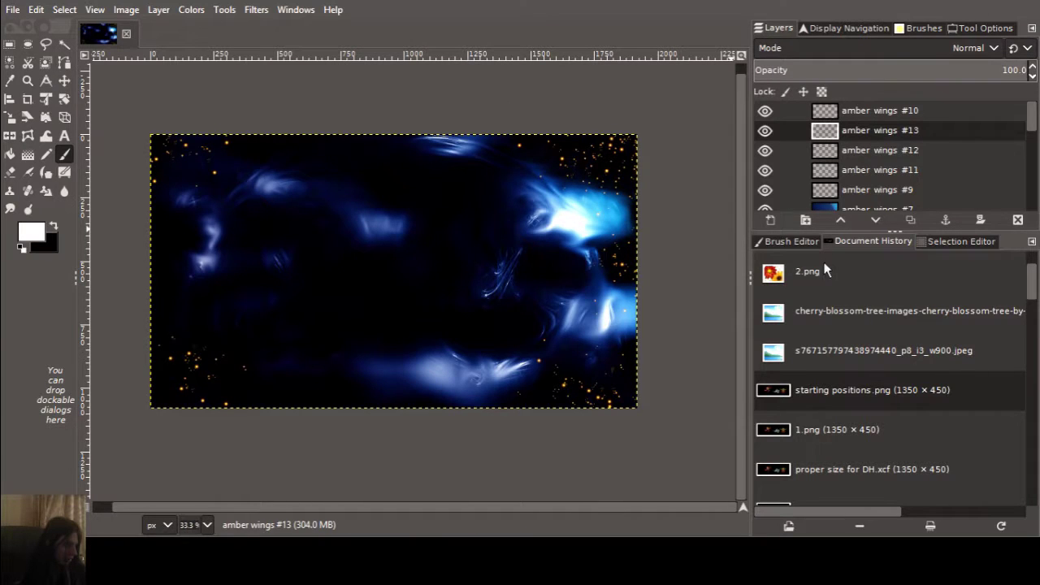
key(ctrl+shift+n)
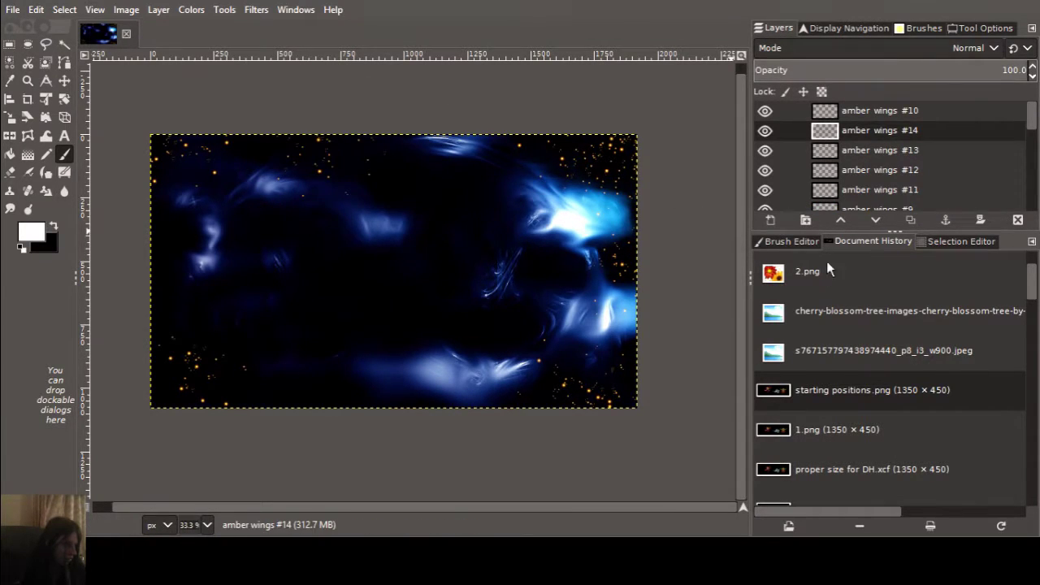
key(ctrl+shift+n)
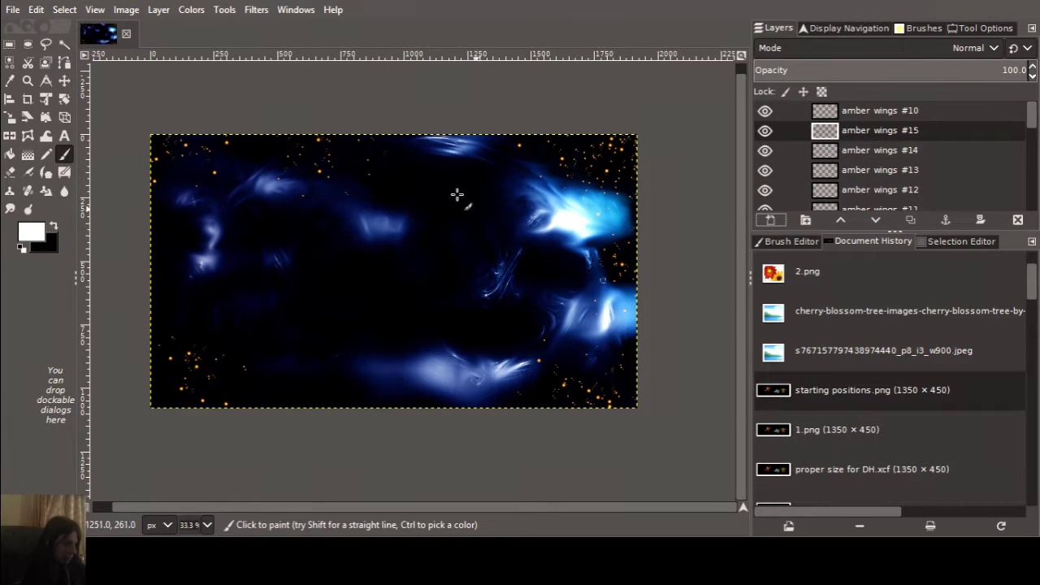
click(268, 140)
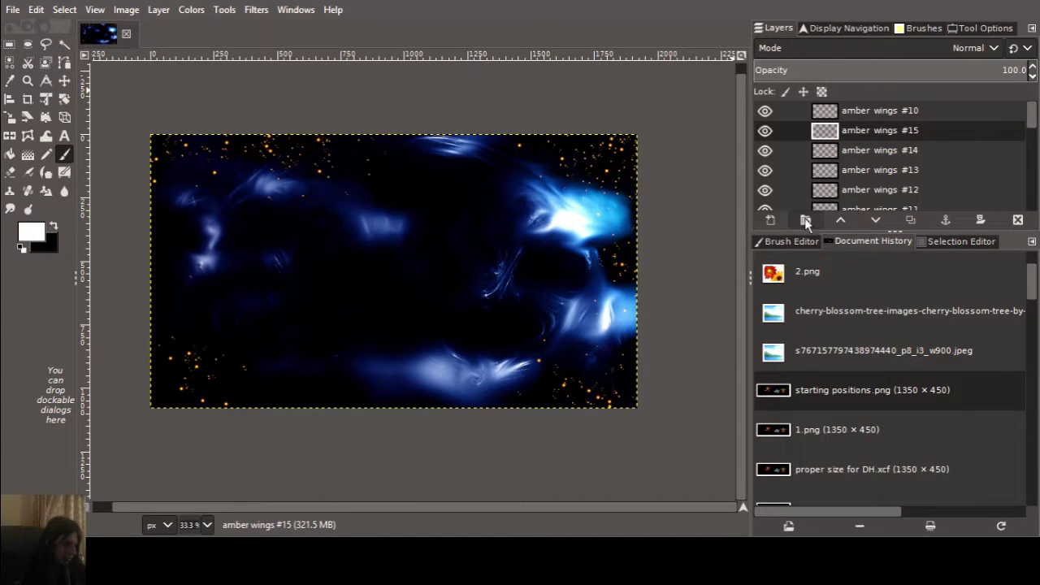
shift+click(770, 220)
key(shift+ctrl+n)
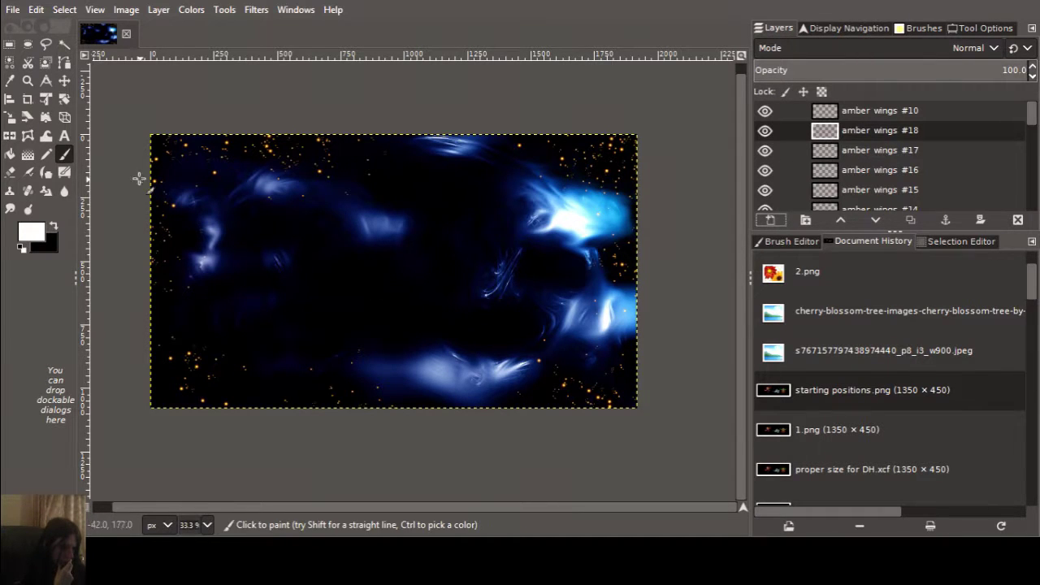
Set the jitter amount to 20, paint sparks in the upper middle and, on a new layer, above the bright bottom wing.
double_click(64, 154)
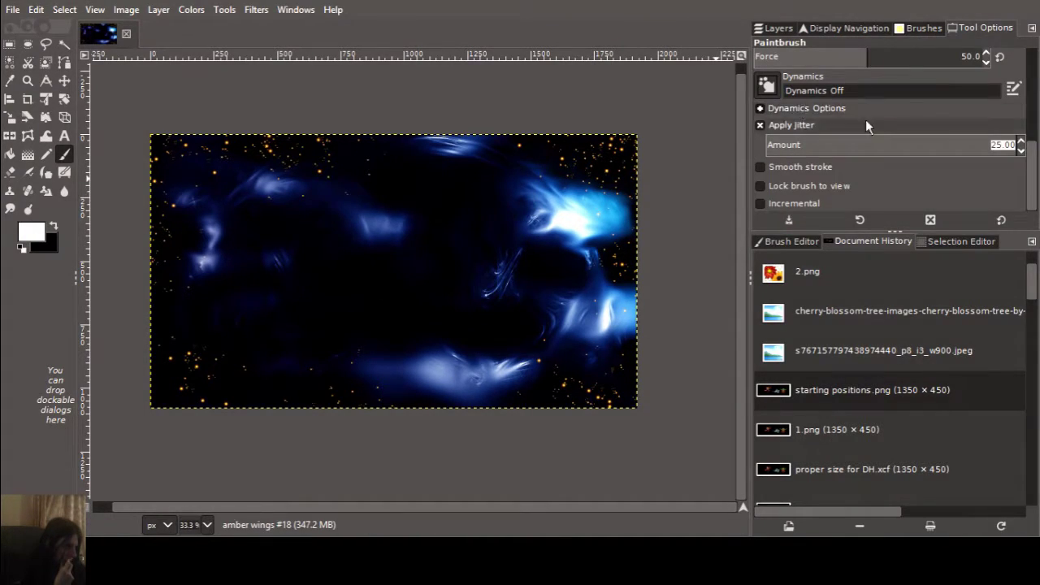
click(1021, 151)
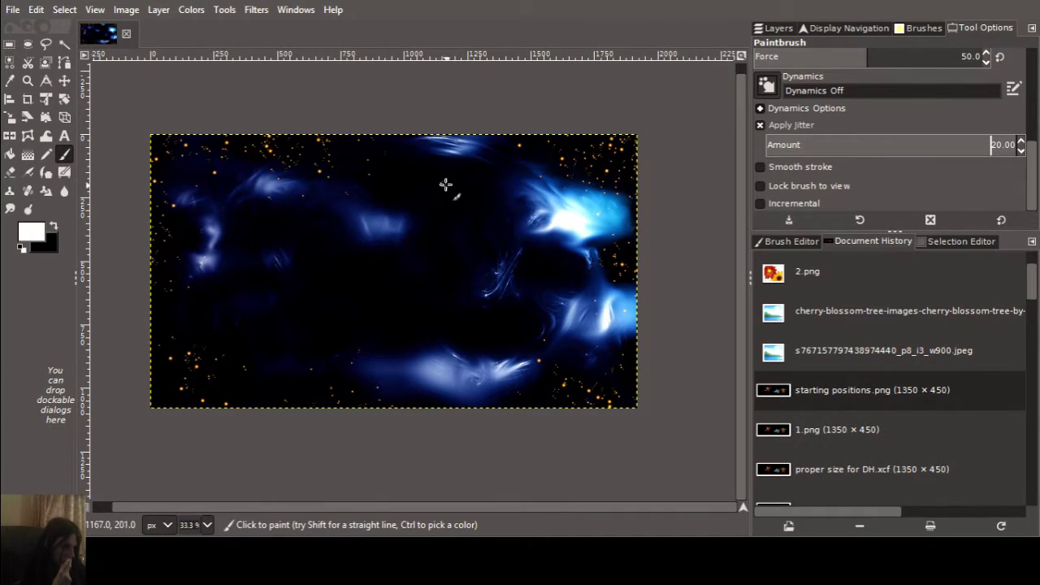
drag(444, 191, 413, 162)
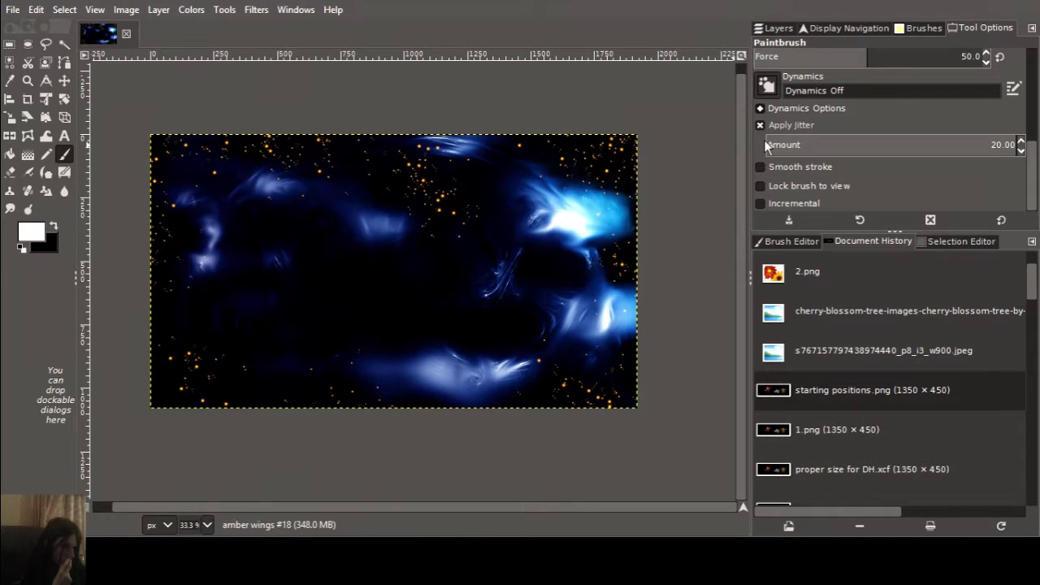
key(ctrl+z)
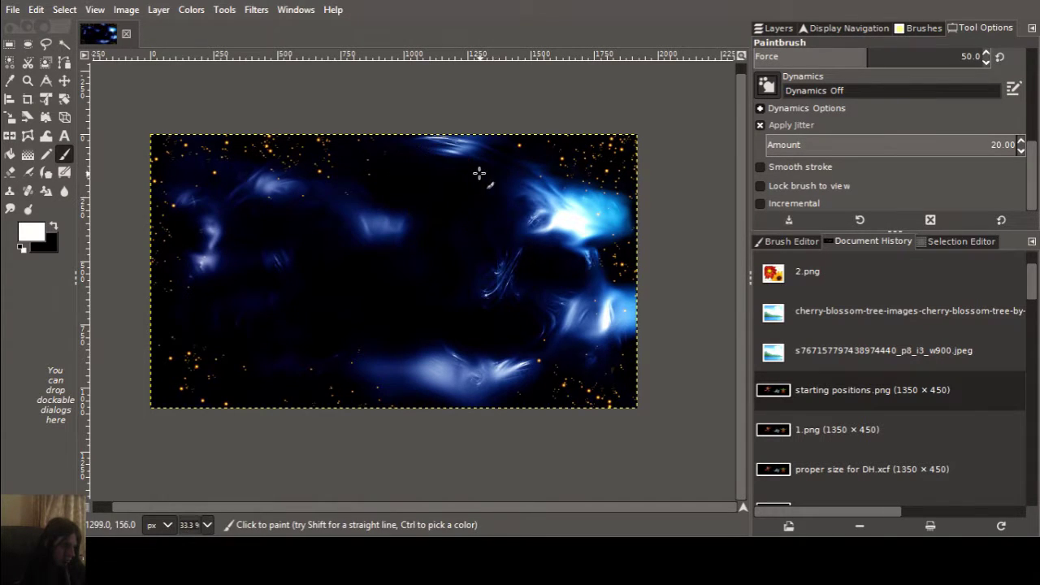
click(453, 210)
click(777, 28)
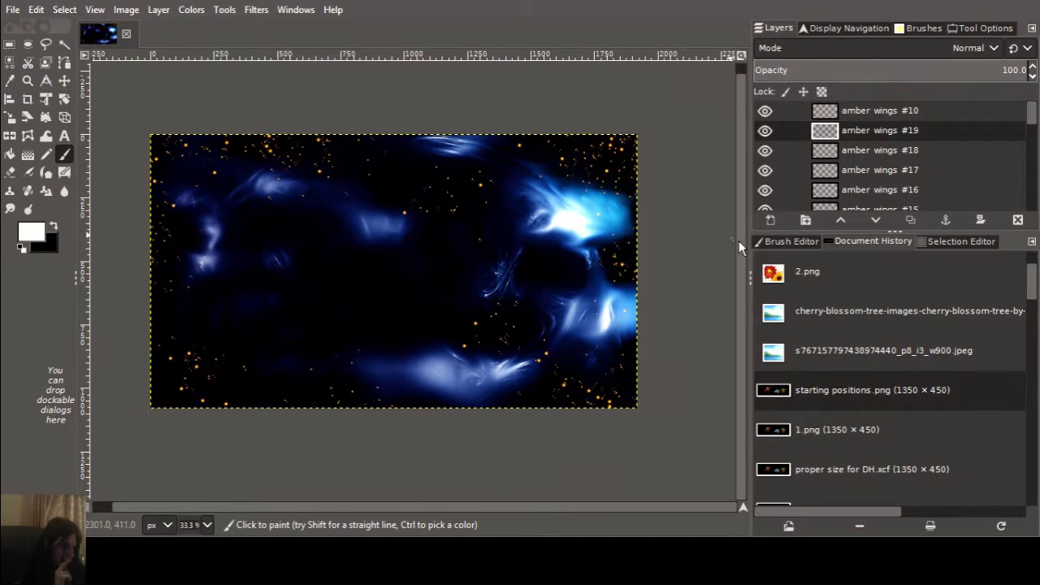
Add a new layer and paint sparks in the dark gap between the two bright right-hand wings, redoing the first stroke.
key(shift+ctrl+d)
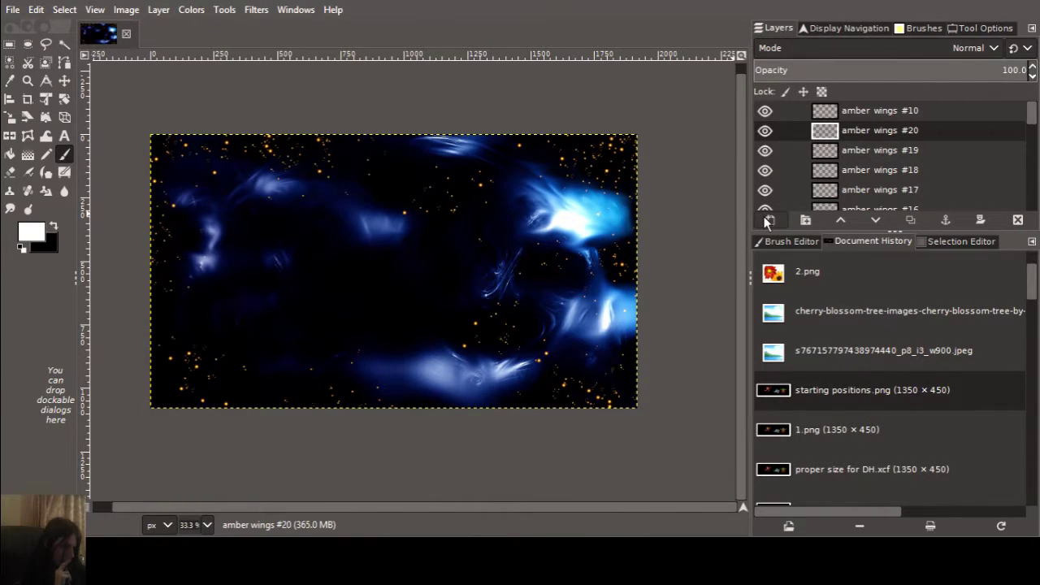
ctrl+scroll(654, 284, up, 4)
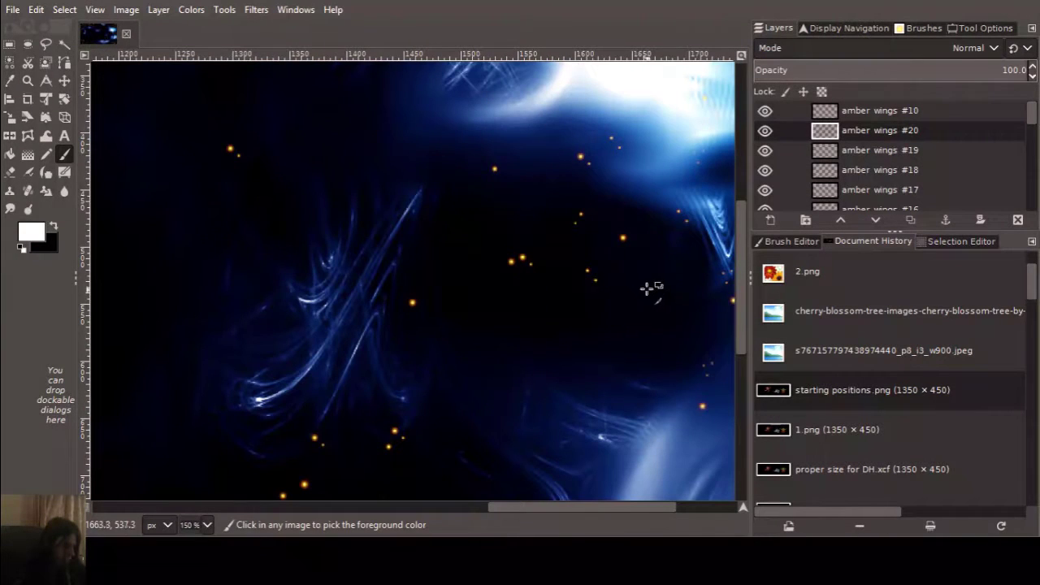
ctrl+scroll(637, 286, down, 1)
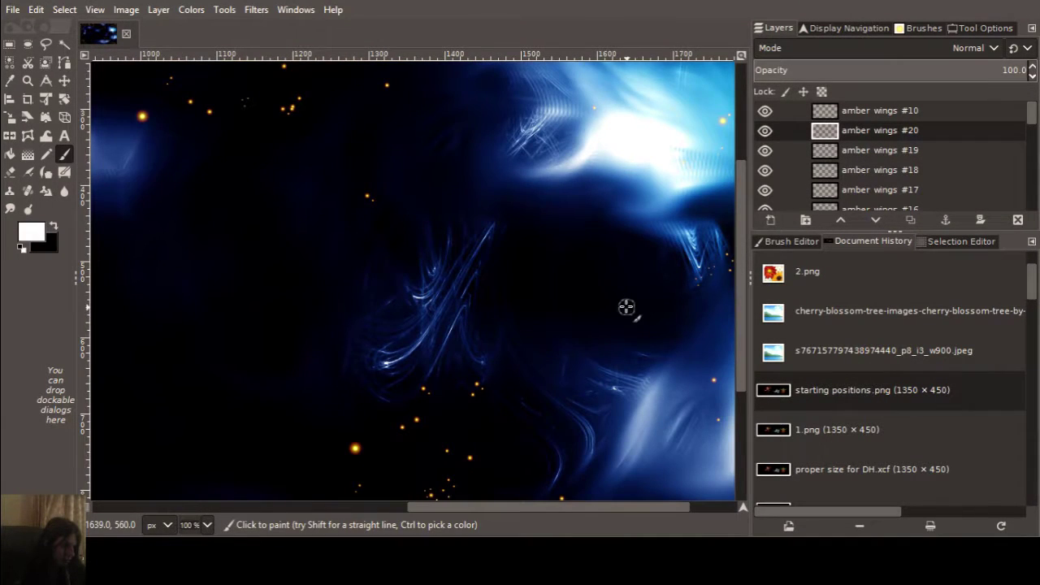
drag(625, 307, 568, 249)
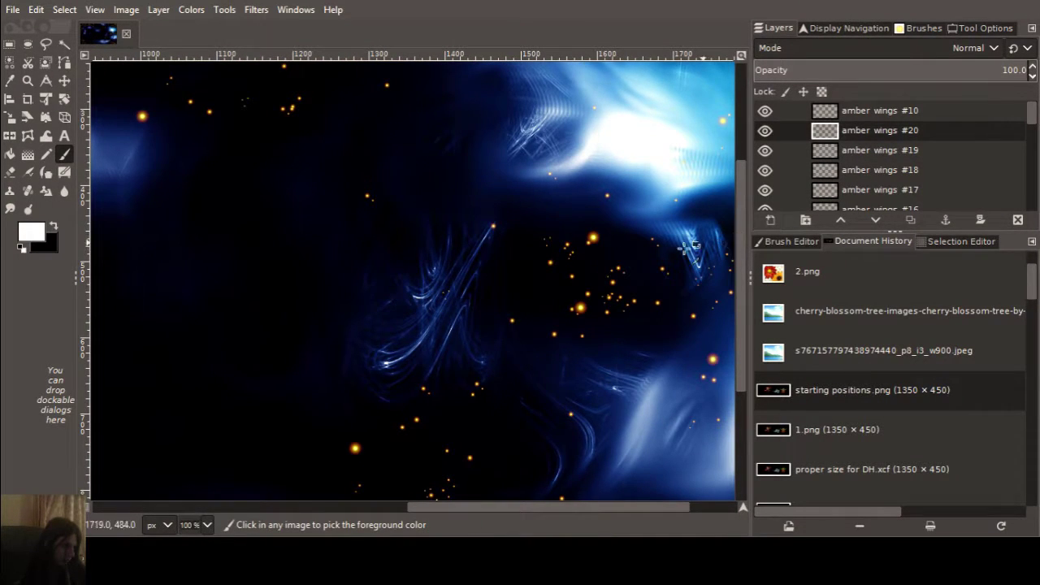
ctrl+scroll(689, 247, down, 3)
ctrl+scroll(363, 261, up, 3)
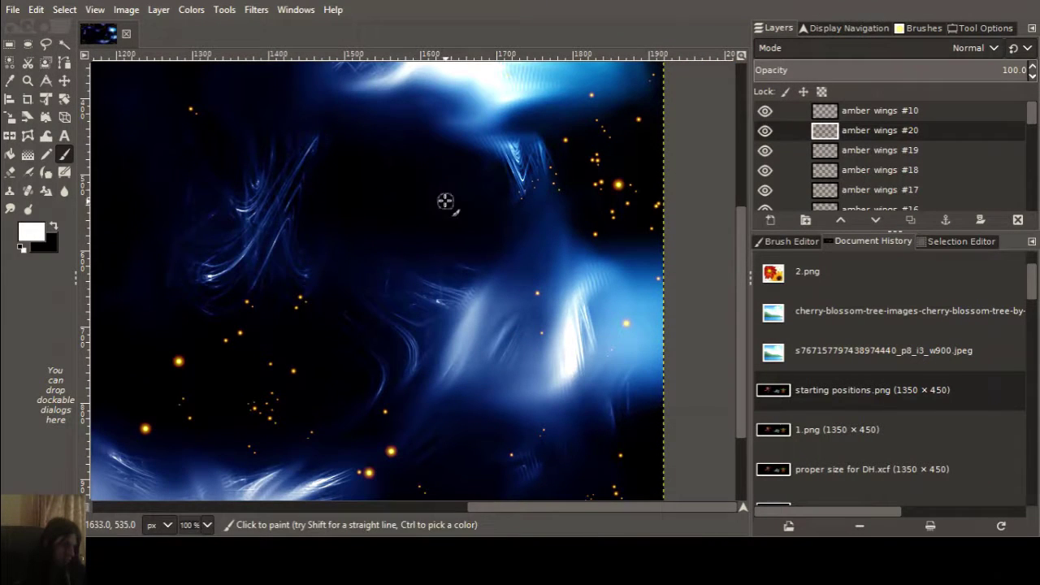
mouse_move(445, 200)
mouse_down()
mouse_move(447, 209)
mouse_move(398, 176)
mouse_up()
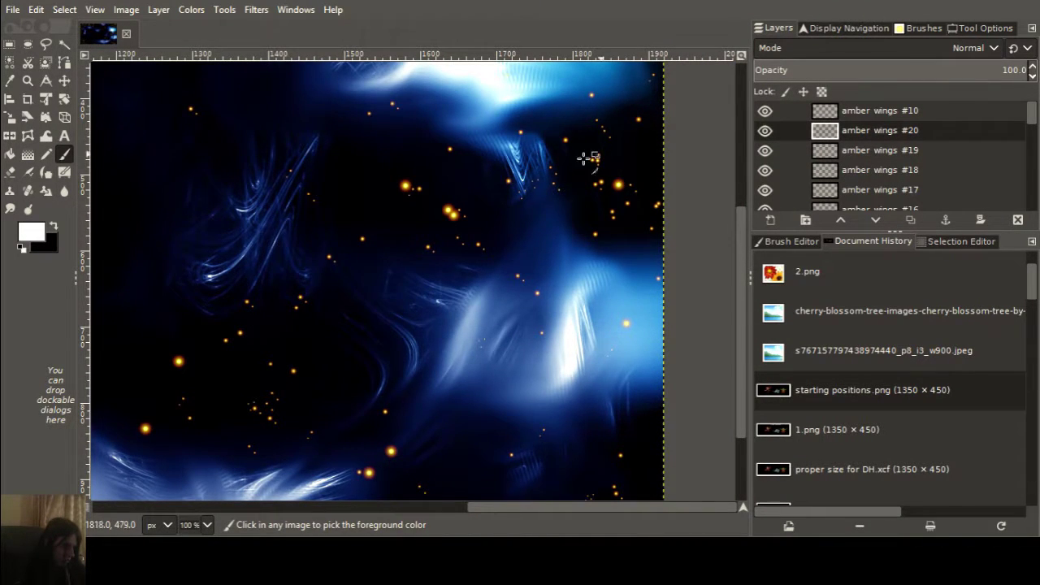
ctrl+scroll(244, 174, down, 2)
ctrl+scroll(453, 284, up, 1)
ctrl+scroll(276, 256, down, 2)
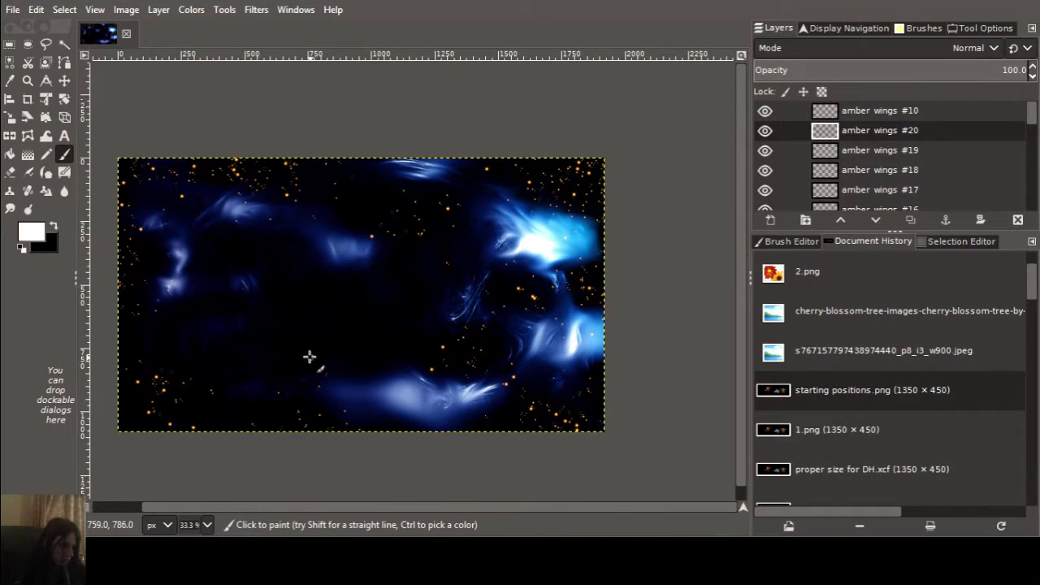
ctrl+scroll(533, 312, up, 2)
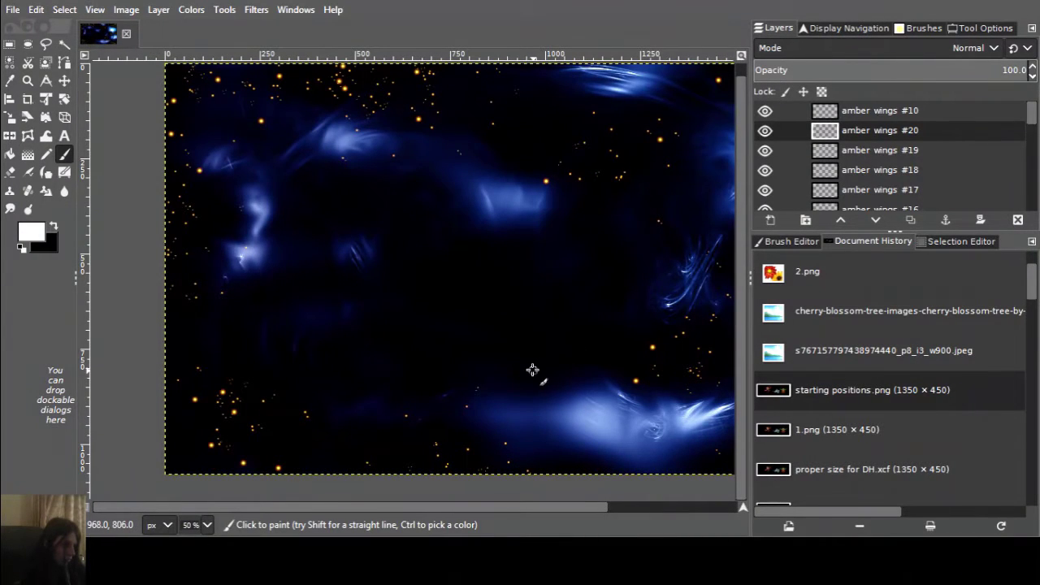
click(524, 351)
click(522, 301)
key(ctrl+z)
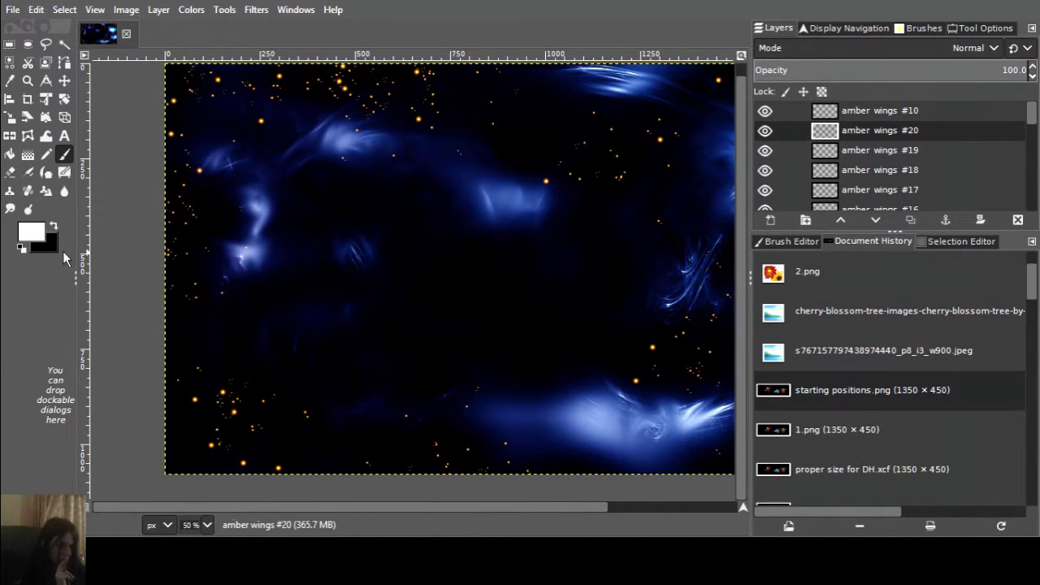
Set the paintbrush jitter amount to 28 and paint a wide scatter of sparks across the dark centre of the artwork.
double_click(64, 155)
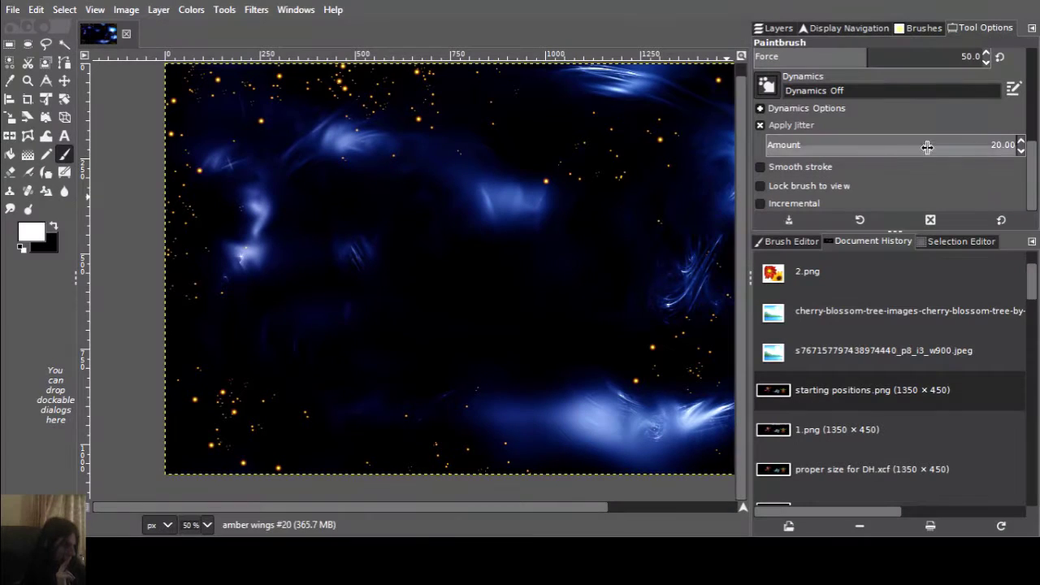
double_click(1008, 146)
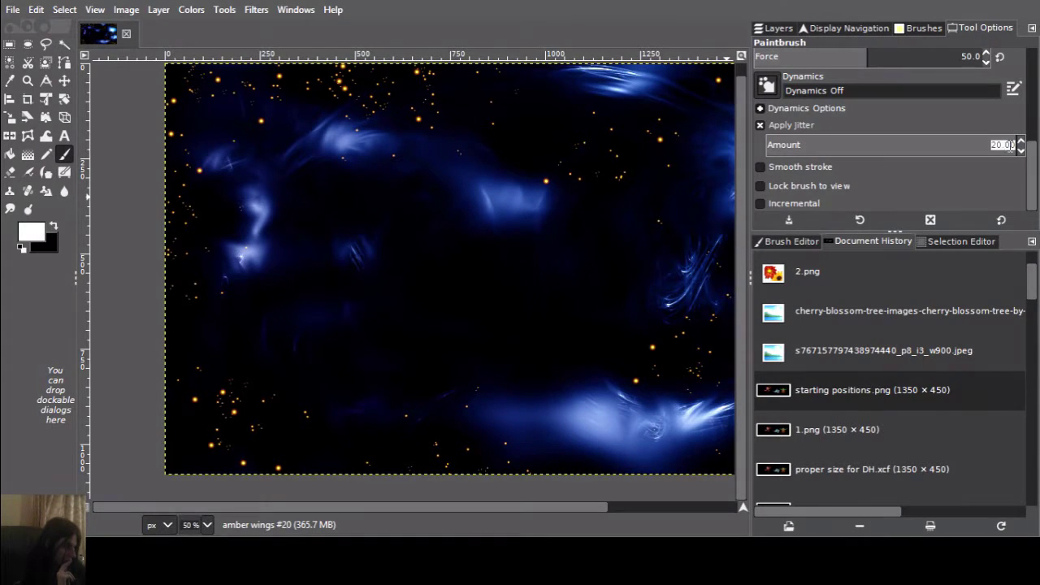
text(28)
key(Return)
click(523, 296)
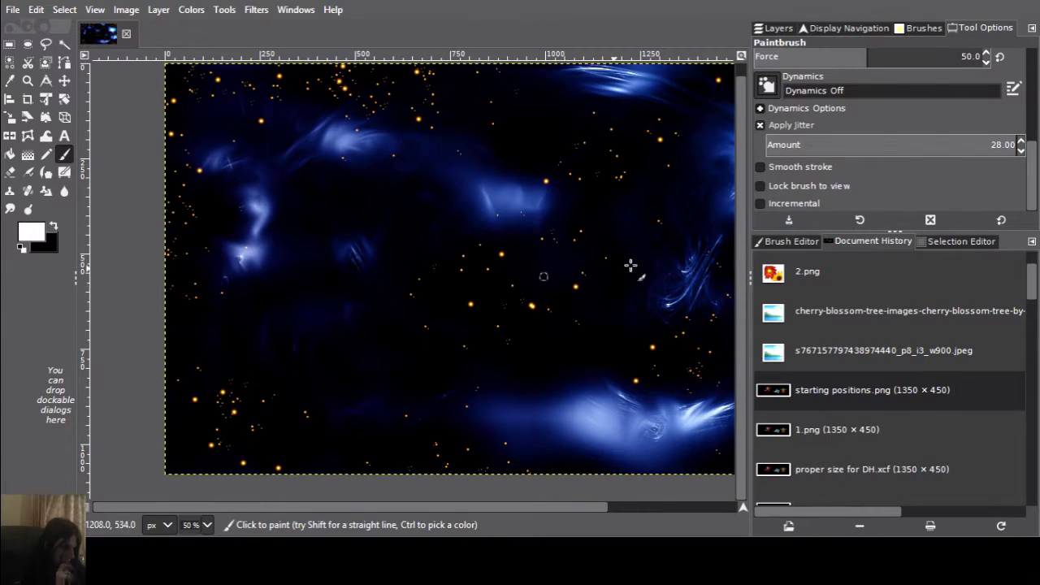
Save the artwork with the finished sparks to its existing XCF file.
key(space)
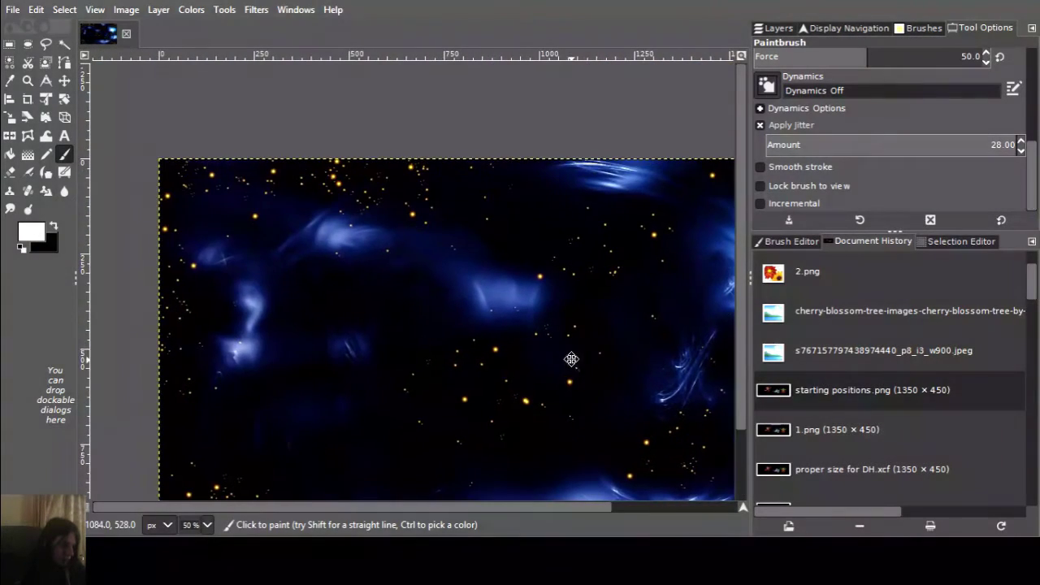
ctrl+scroll(566, 301, down, 2)
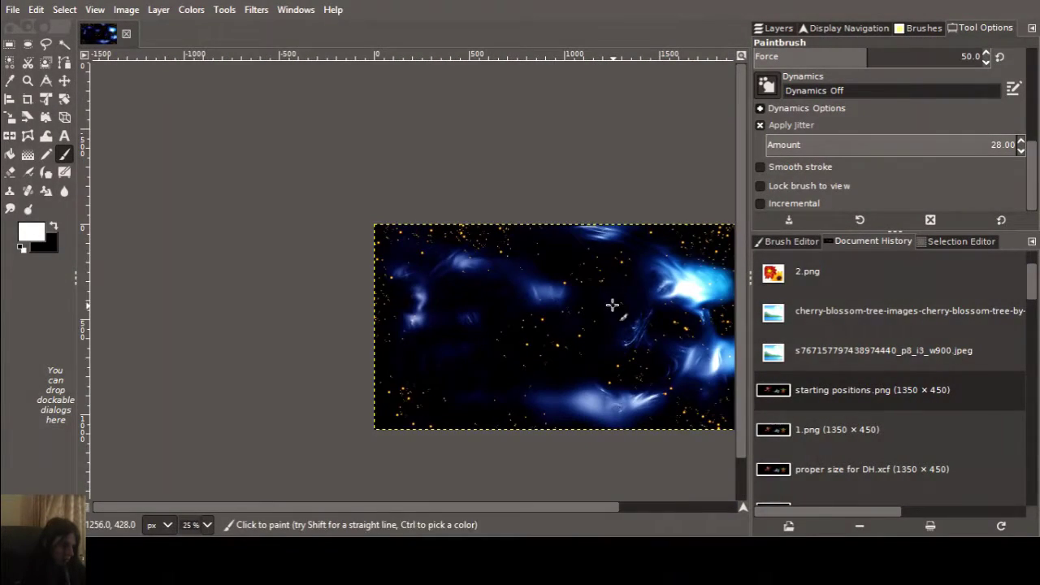
key(space)
ctrl+scroll(483, 266, up, 1)
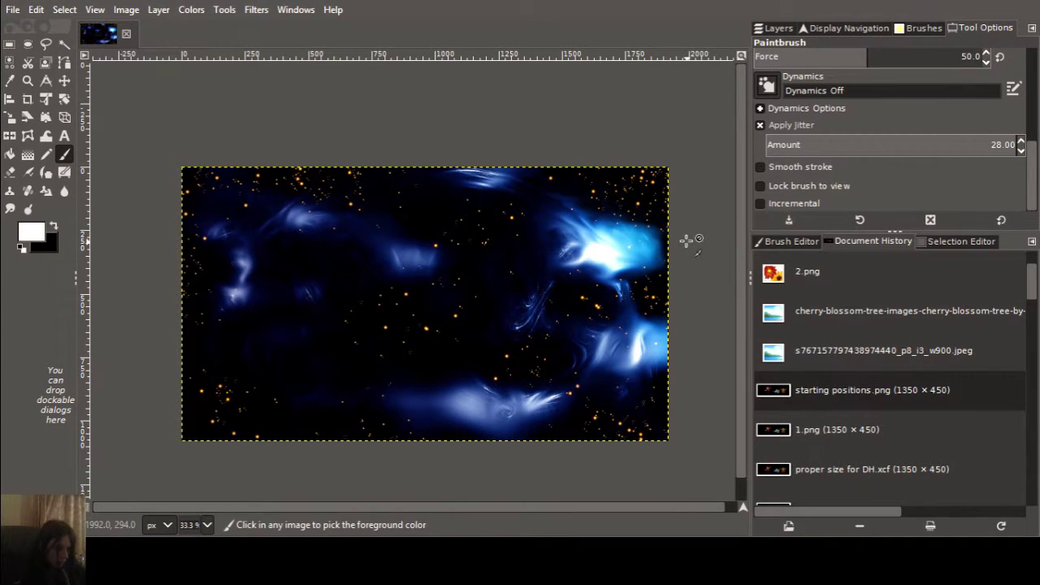
key(ctrl+s)
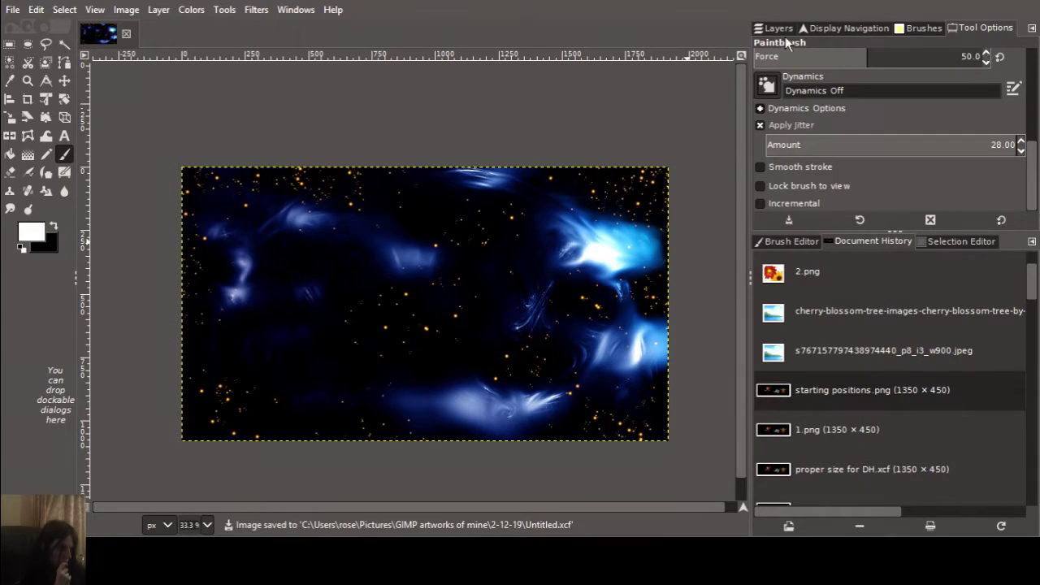
Merge the separate spark layers down one by one into a single layer directly above amber wings #7.
click(785, 29)
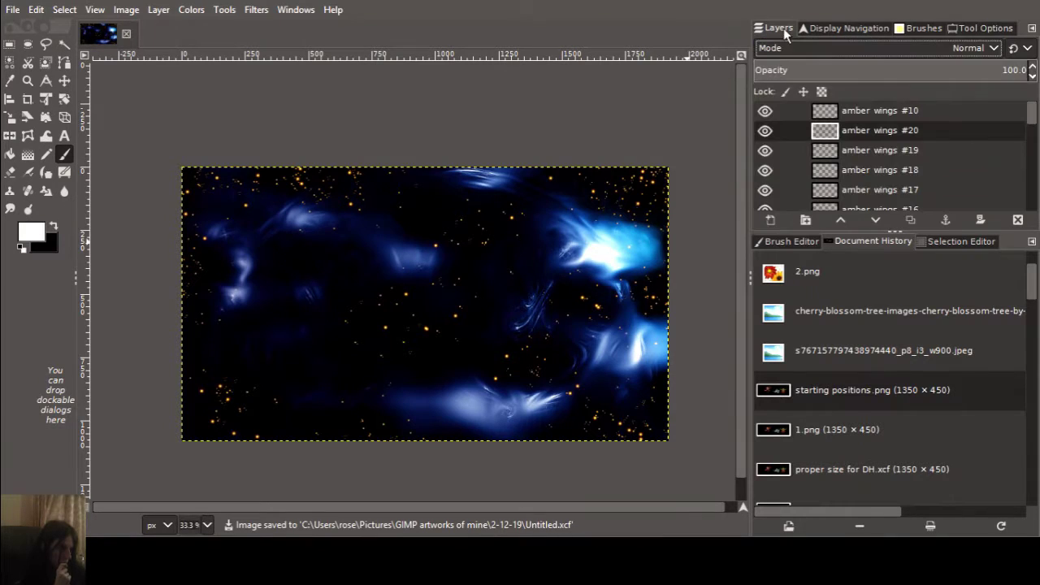
click(838, 113)
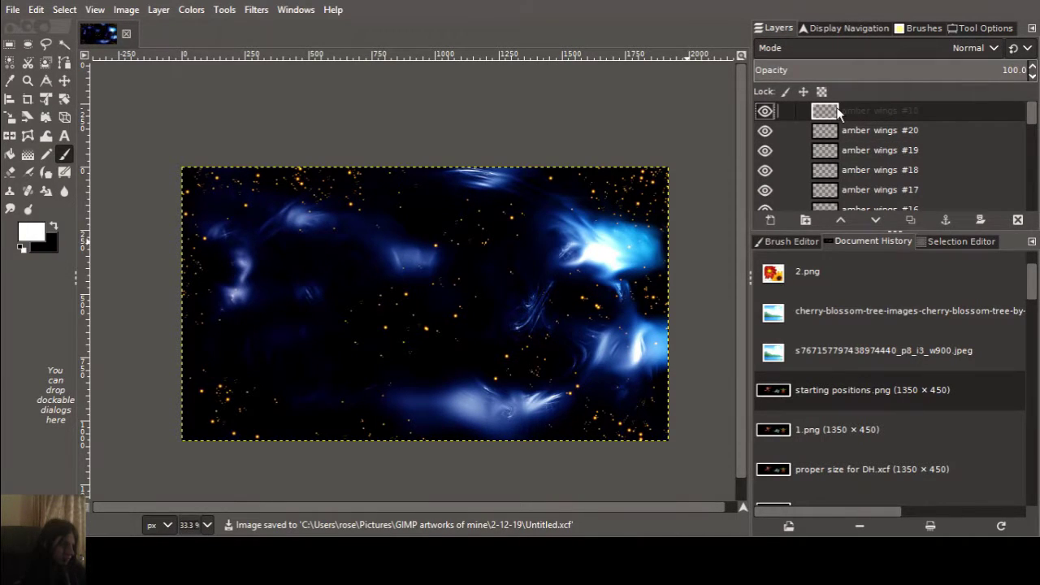
scroll(874, 175, down, 1)
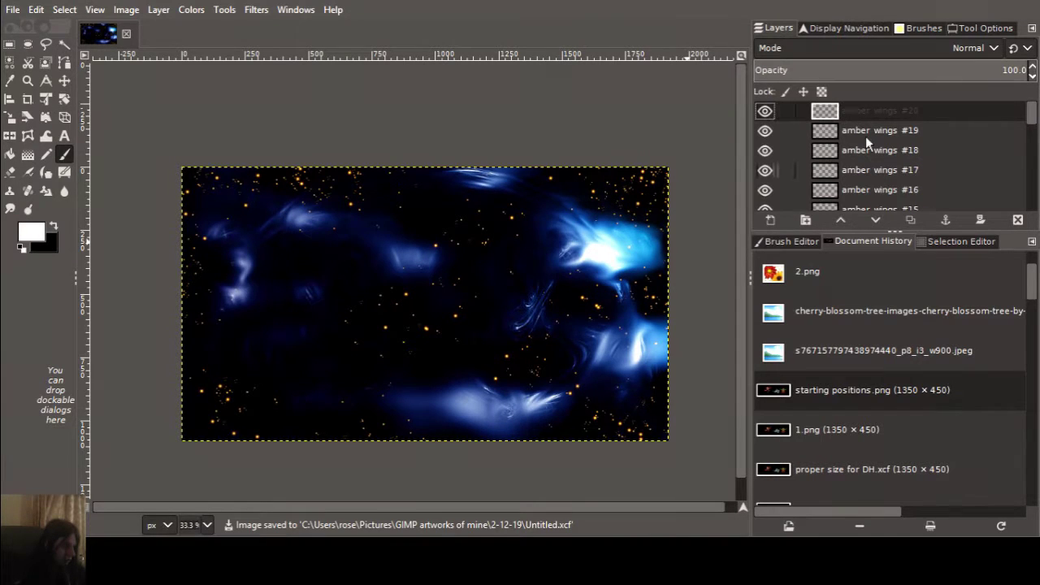
scroll(884, 181, down, 1)
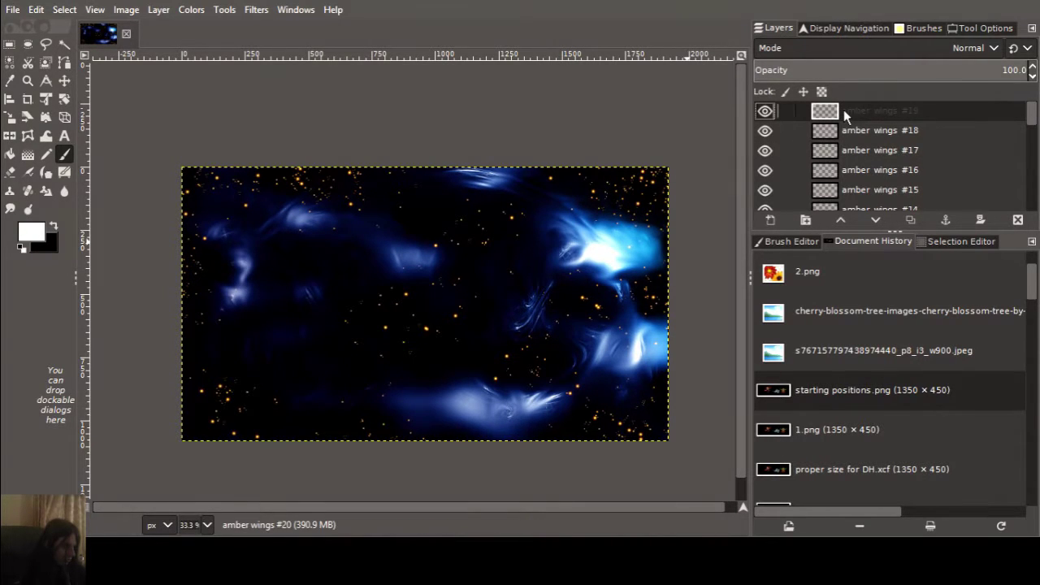
scroll(885, 187, down, 1)
scroll(880, 189, down, 1)
scroll(869, 189, down, 1)
scroll(859, 172, down, 1)
scroll(867, 175, down, 1)
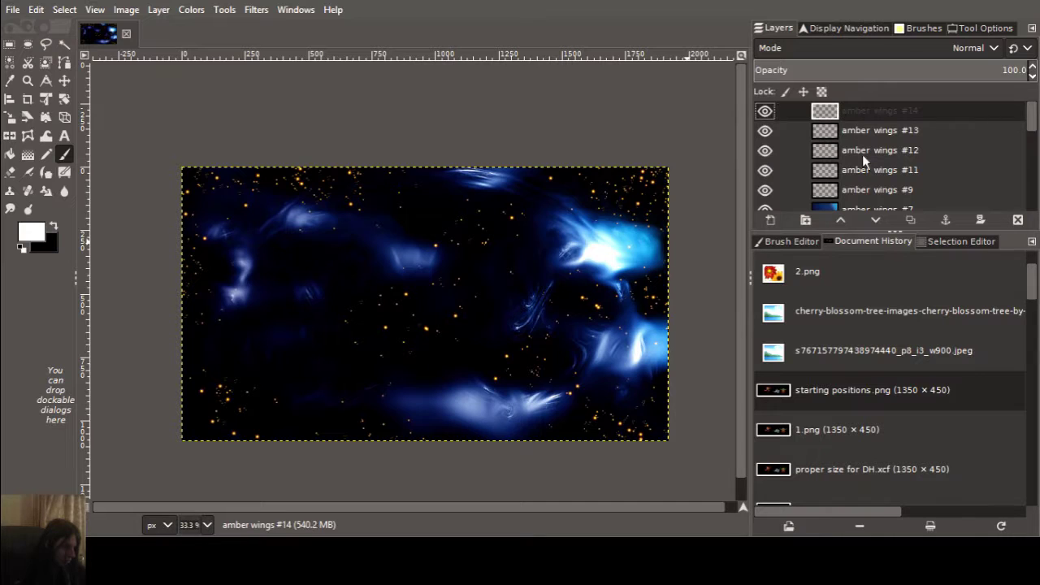
scroll(872, 185, down, 1)
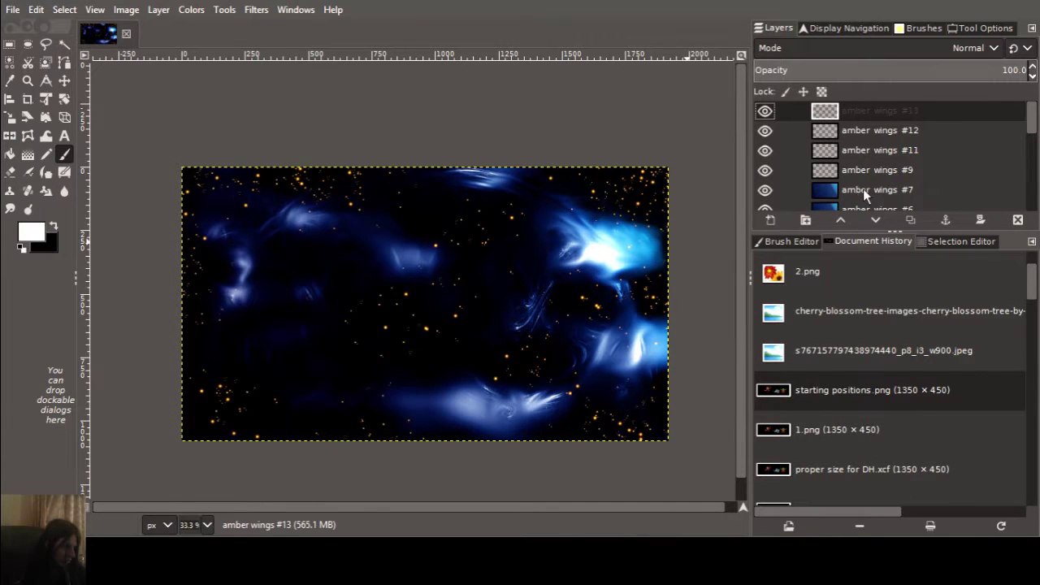
scroll(862, 189, down, 1)
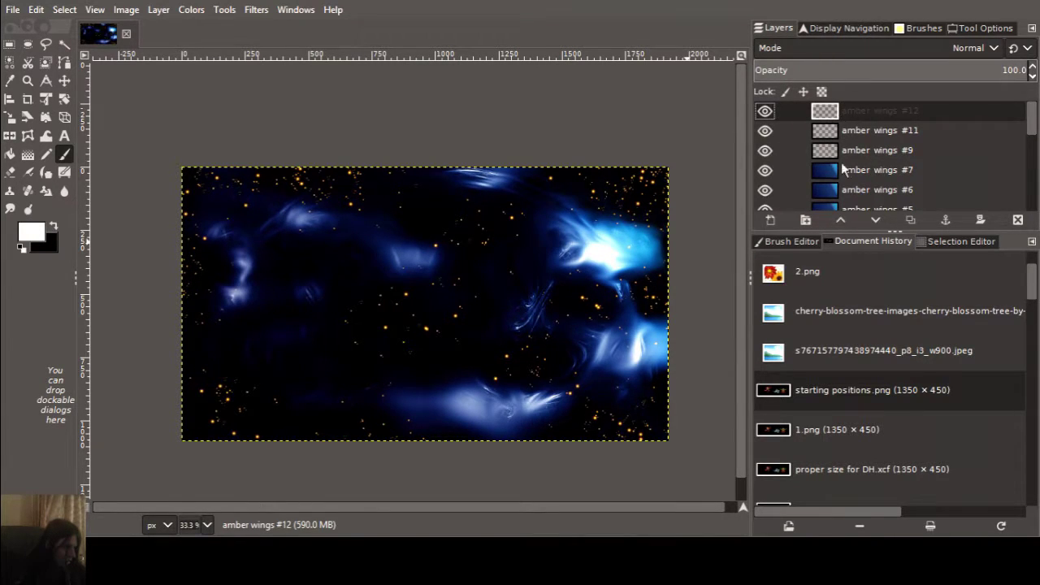
scroll(857, 189, down, 1)
scroll(859, 189, down, 1)
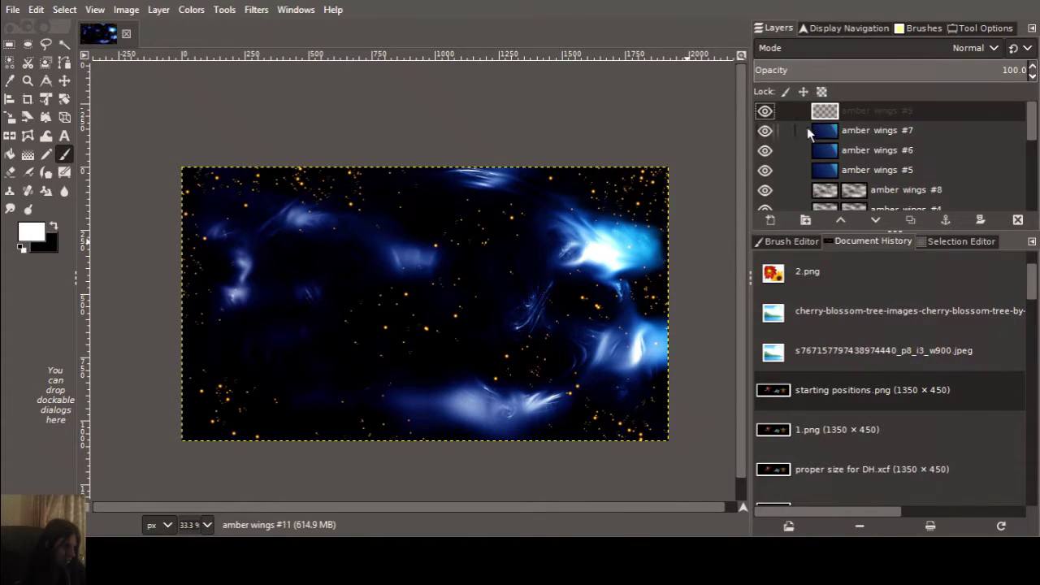
Toggle the merged spark layer's visibility to check its contents and recolour its amber sparks to blue-white.
click(765, 112)
click(765, 112)
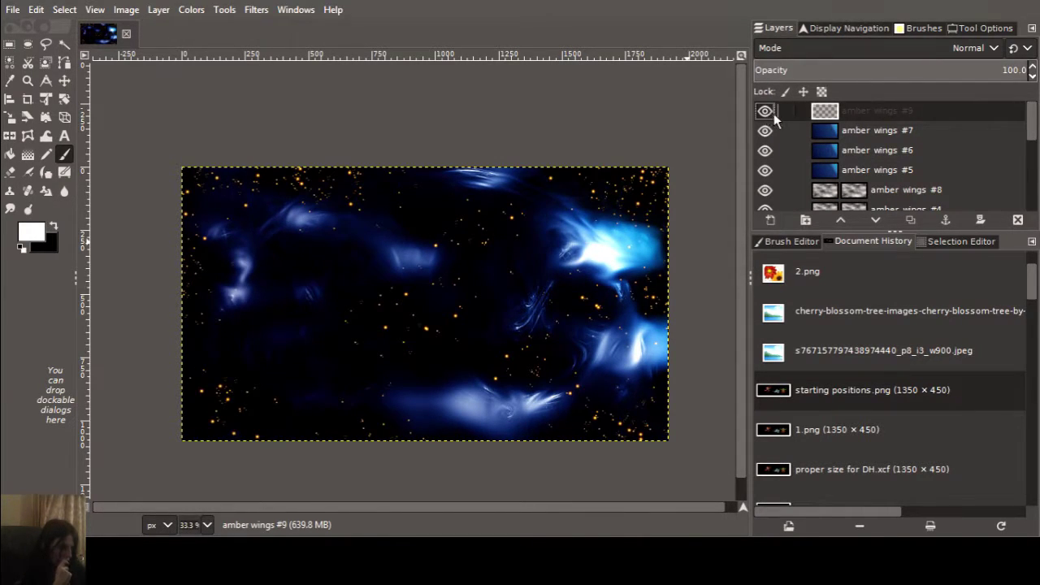
click(191, 9)
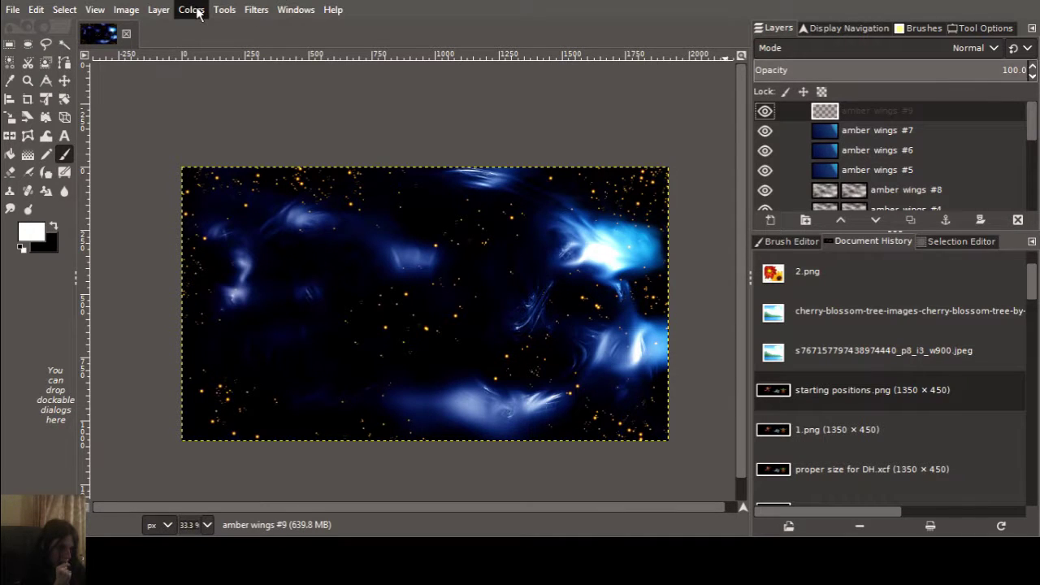
click(569, 387)
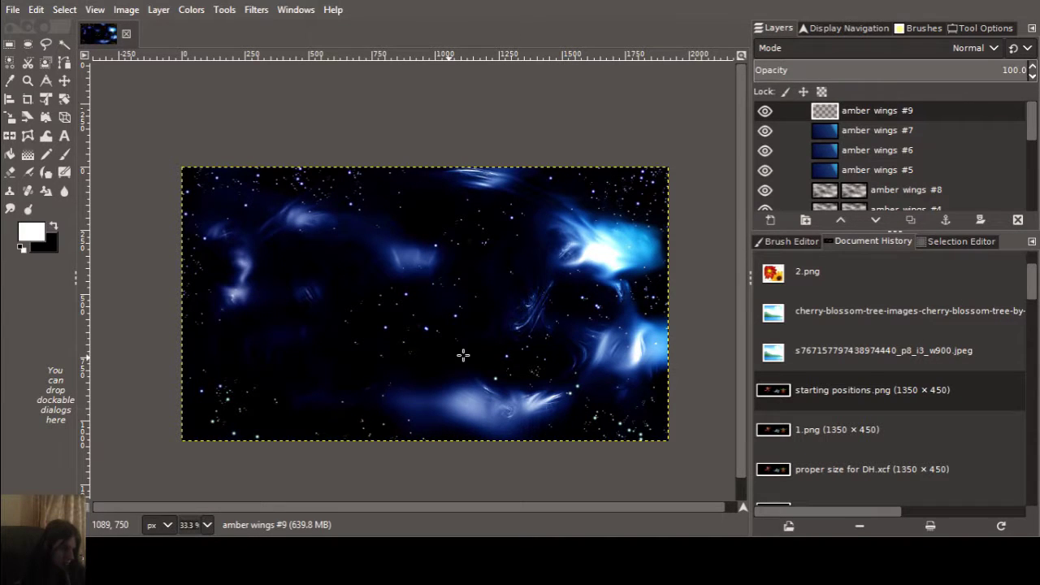
Examine the recoloured sparks up close around the centre and bottom wing, and in the complete artwork.
key(1)
key(2)
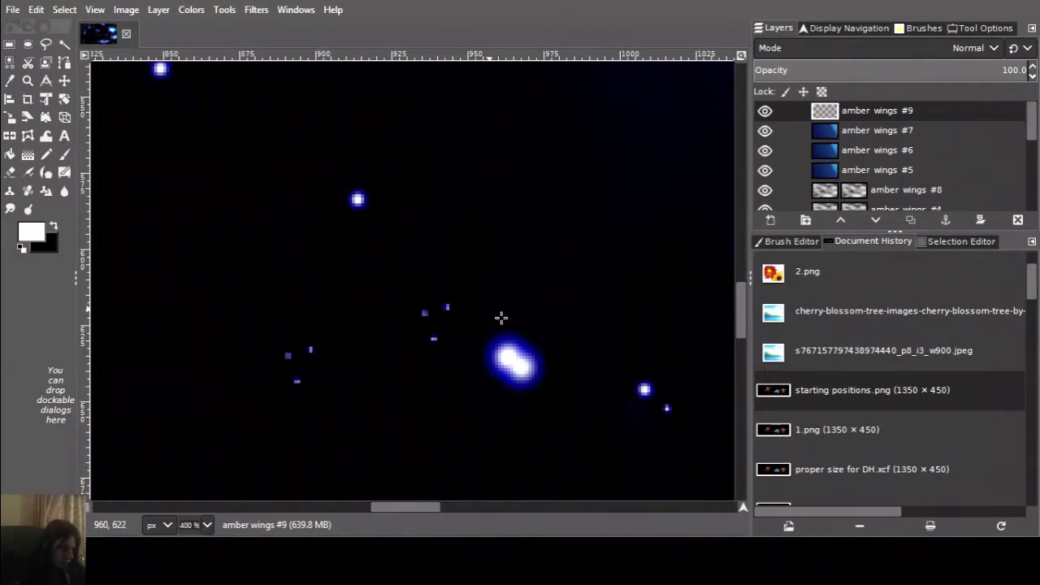
scroll(557, 355, right, 4)
scroll(558, 355, down, 2)
key(1)
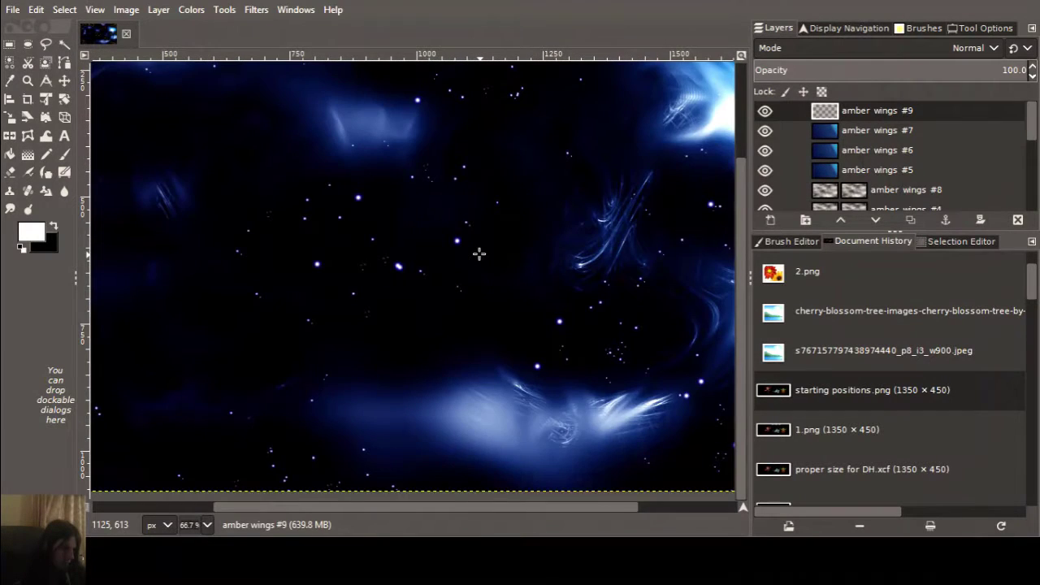
scroll(487, 250, down, 2)
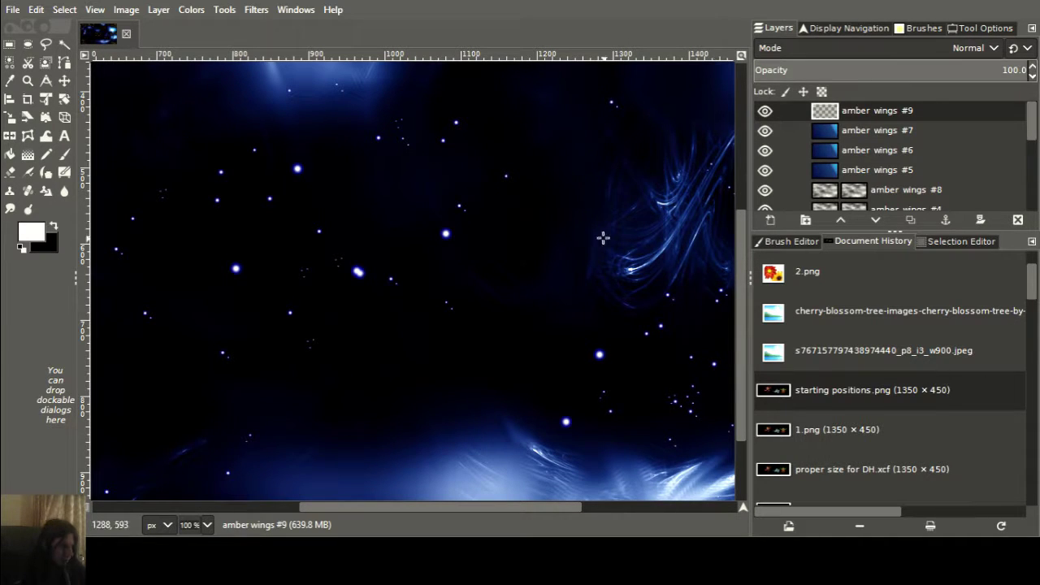
key(minus)
key(minus)
key(minus)
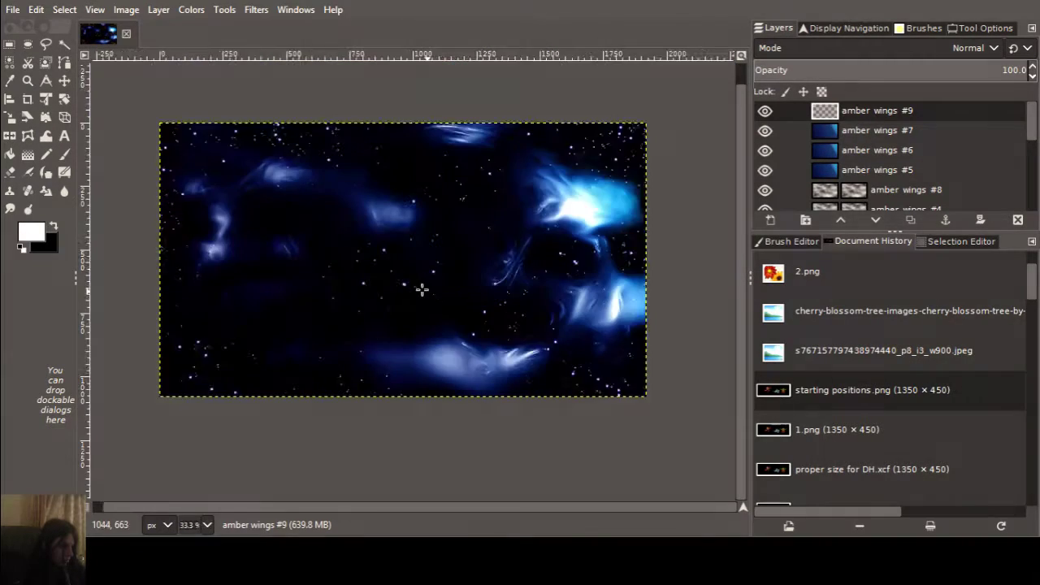
key(minus)
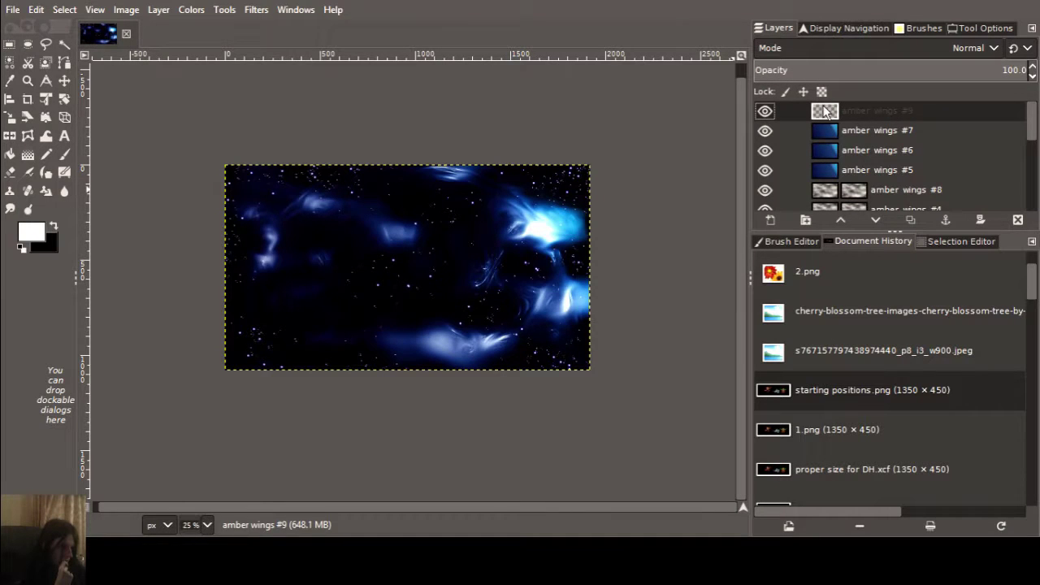
Duplicate the merged spark layer and apply a Gaussian blur to the copy for a soft glow around the sparks.
key(shift+ctrl+n)
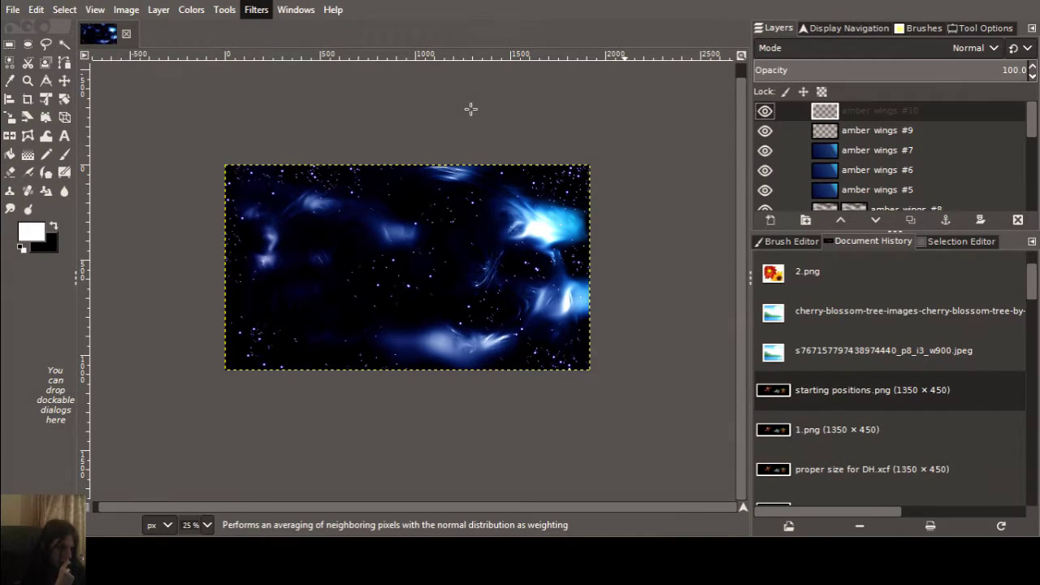
scroll(369, 288, up, 7)
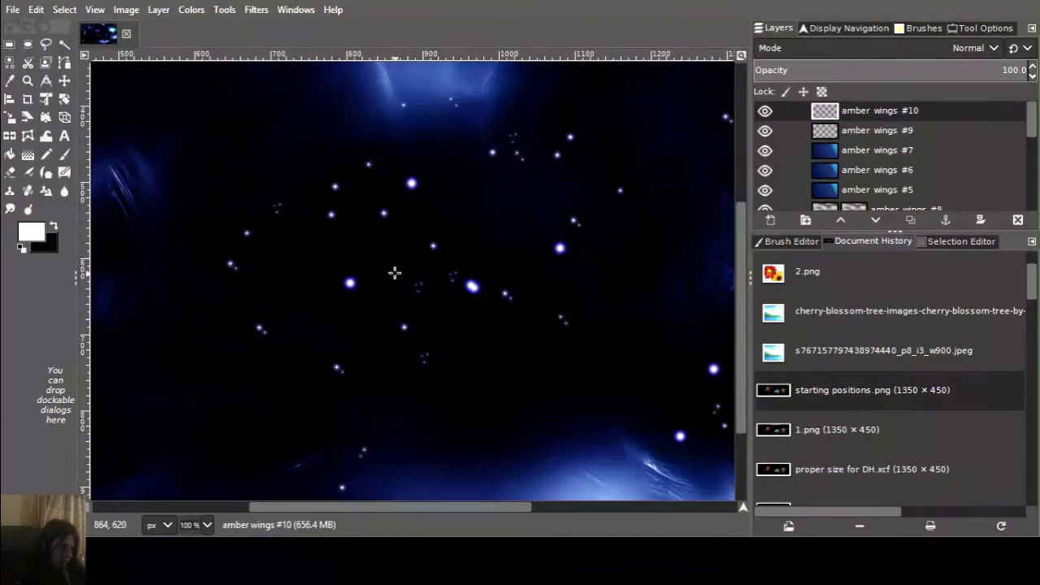
scroll(468, 247, right, 3)
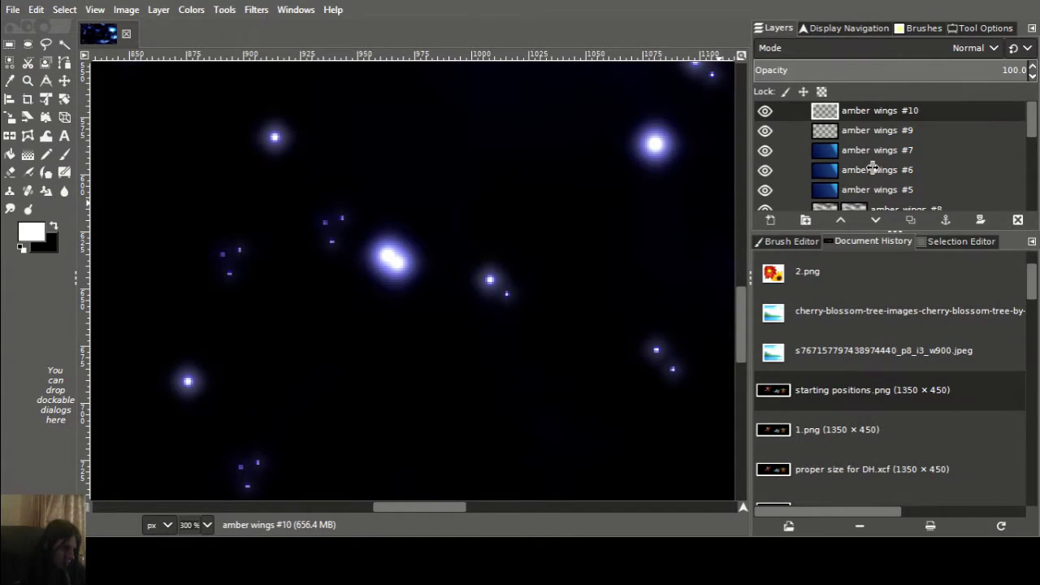
Examine the glowing sparks across the complete artwork and near its lower-right wings.
scroll(384, 249, down, 7)
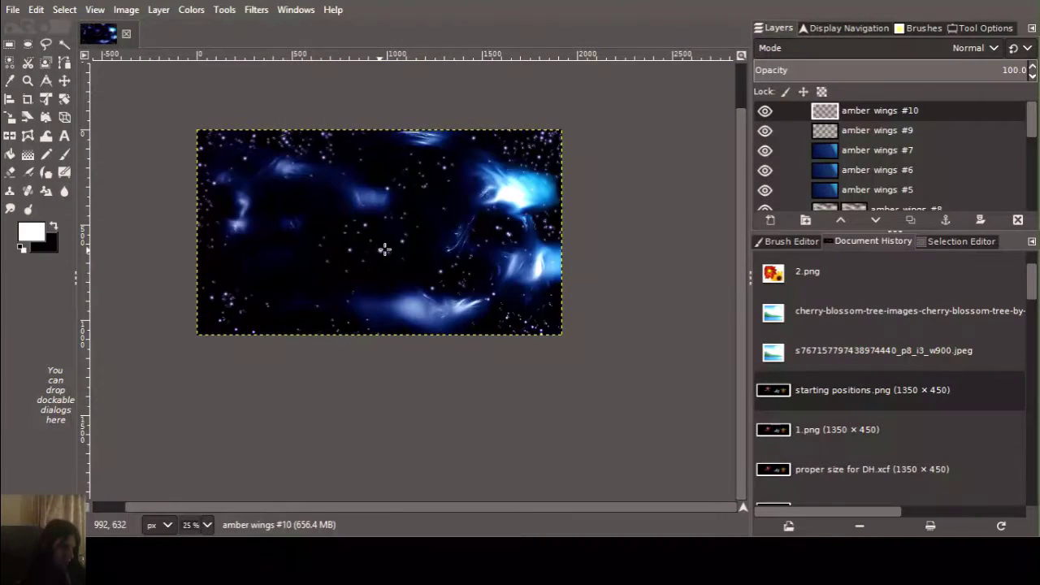
scroll(384, 250, up, 1)
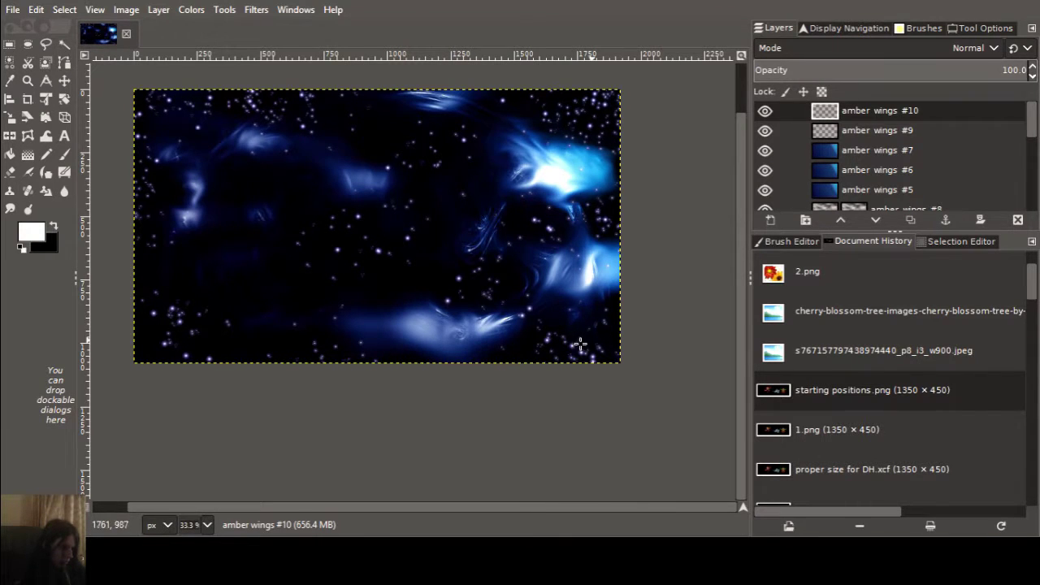
scroll(606, 341, up, 3)
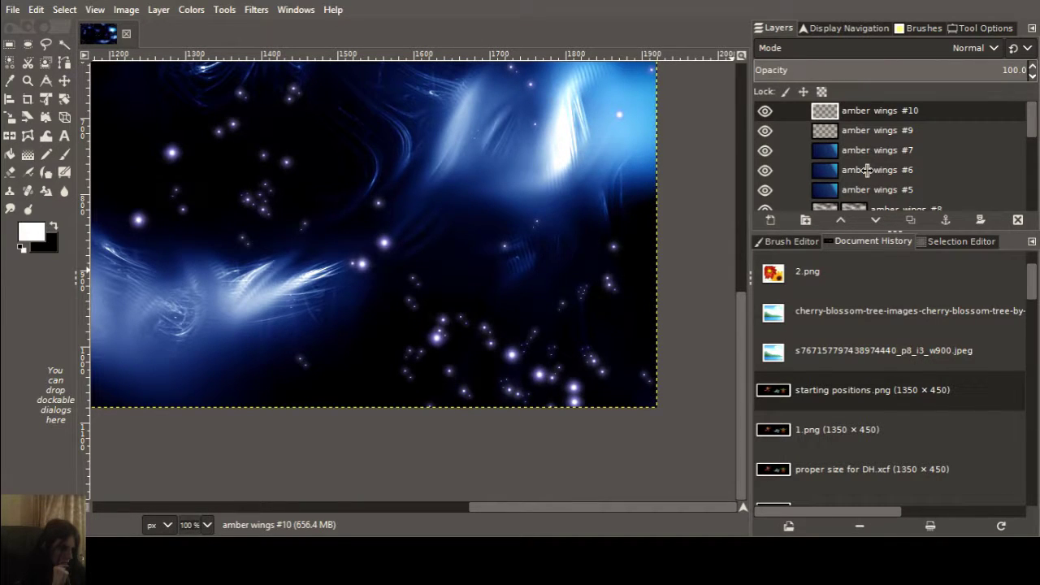
click(916, 302)
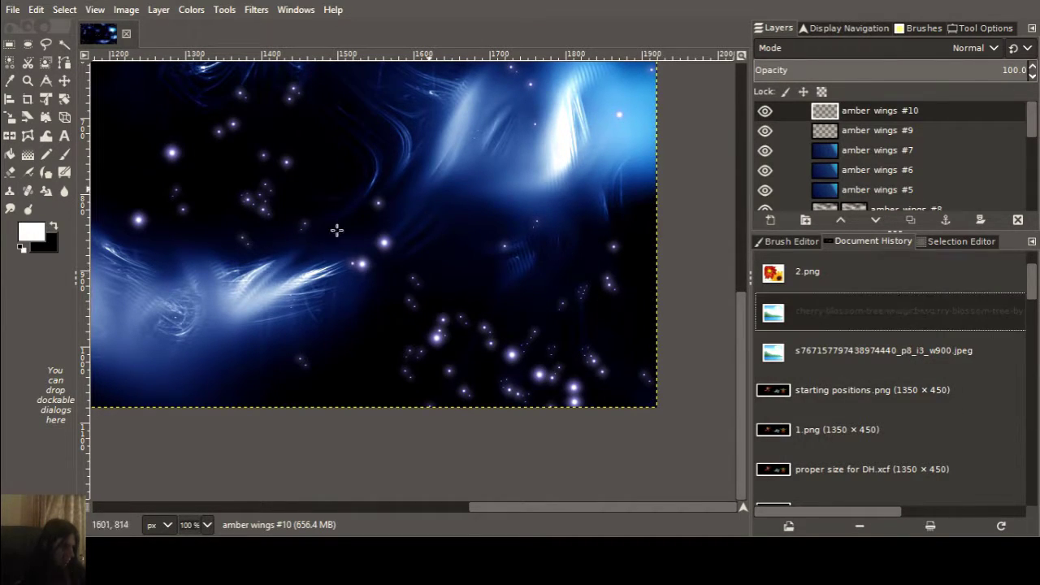
scroll(284, 186, left, 5)
scroll(398, 201, up, 3)
scroll(398, 201, down, 3)
drag(390, 197, 410, 272)
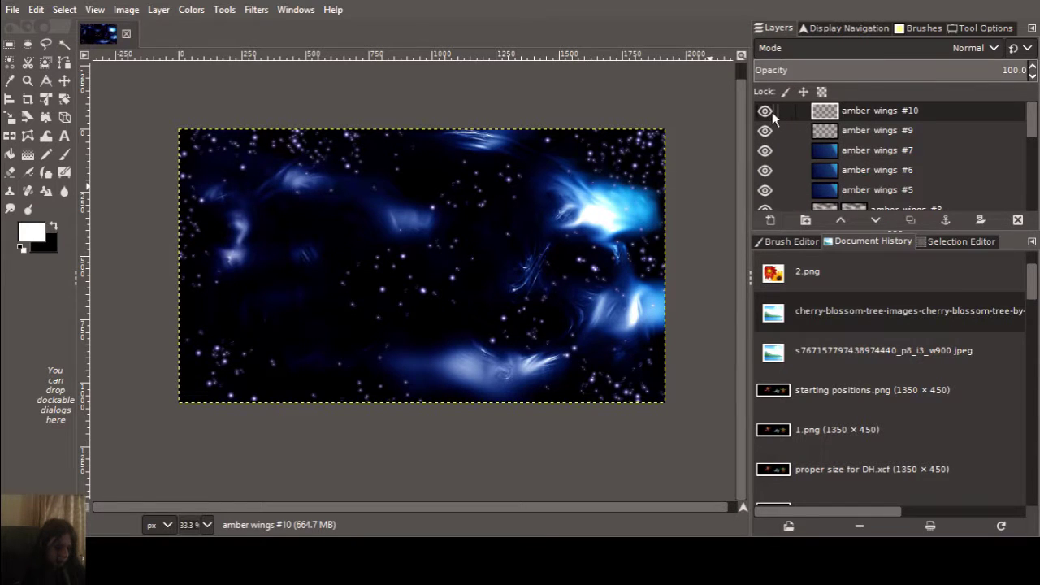
Save the artwork and export it as 2-12-19.png.
key(ctrl+s)
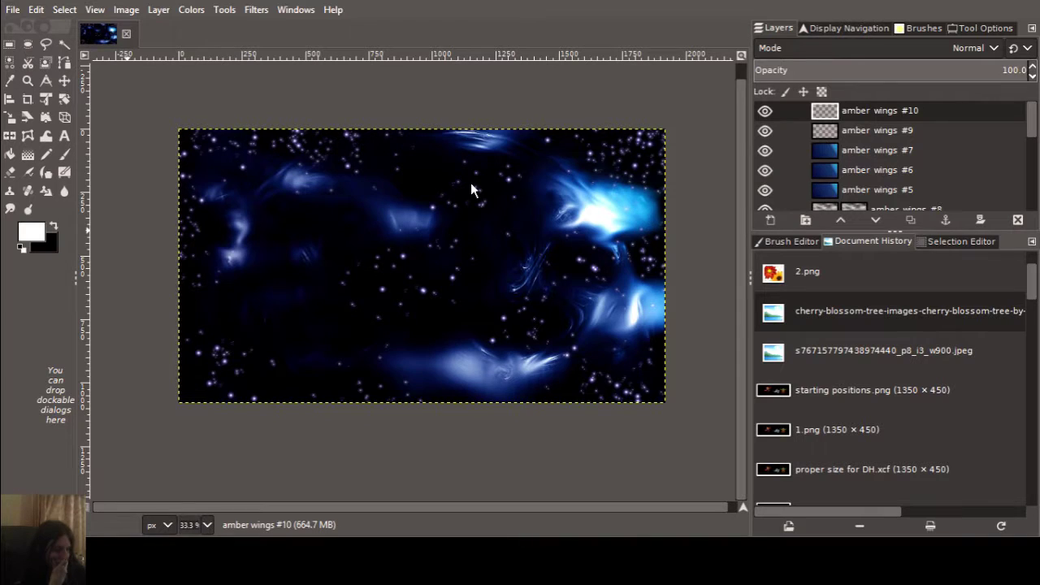
key(ctrl+e)
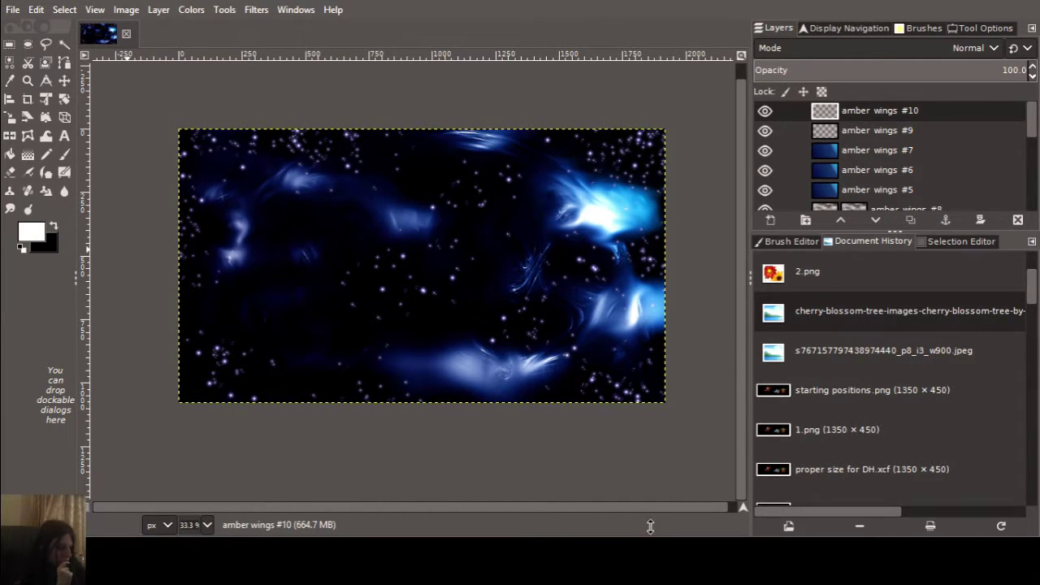
key(ctrl+e)
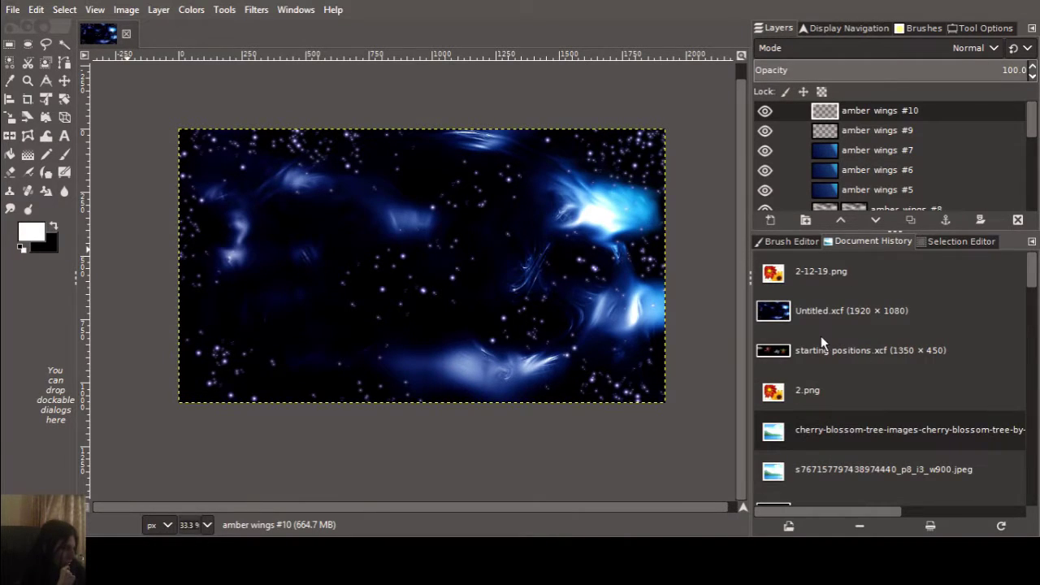
Open the exported 2-12-19.png as a separate image and show it in full.
click(804, 274)
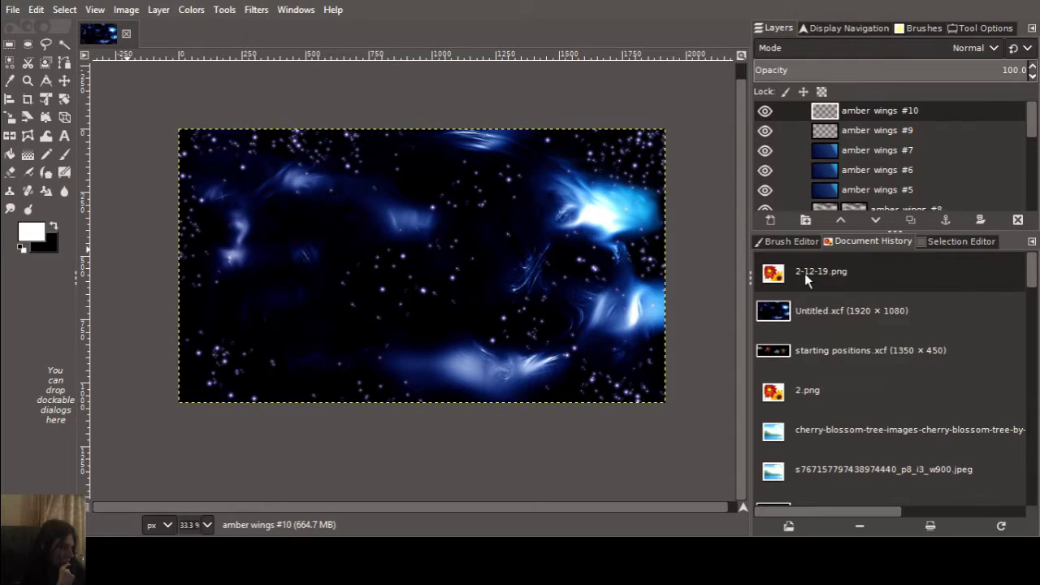
double_click(805, 273)
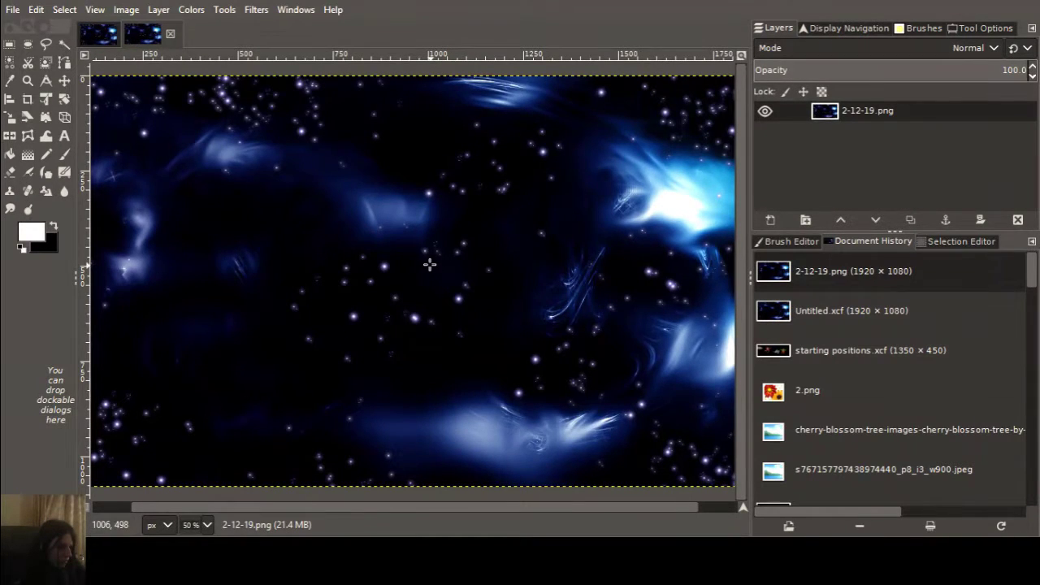
key(minus)
key(minus)
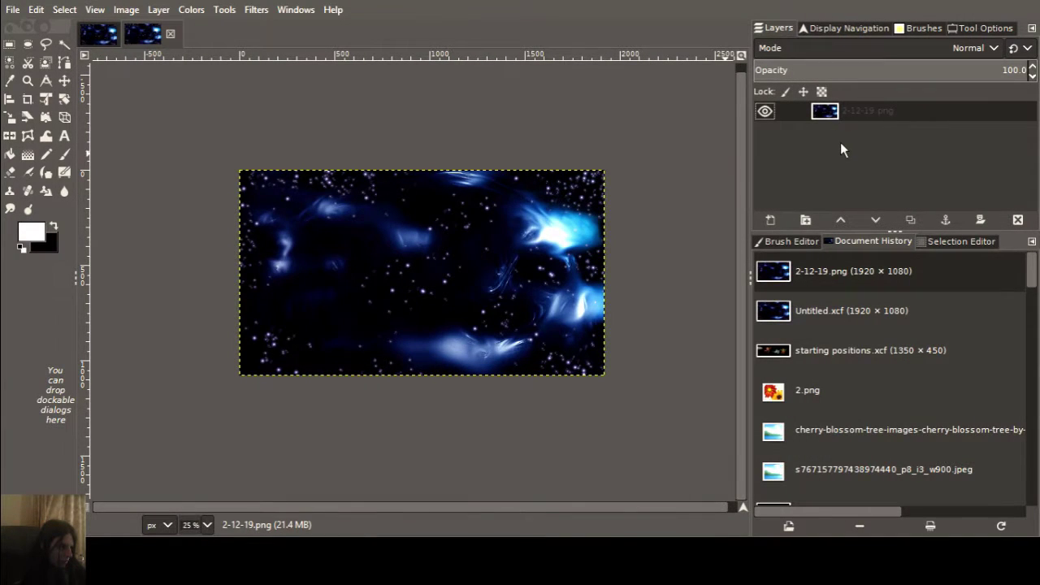
Duplicate the 2-12-19.png layer and flip the copy horizontally.
key(ctrl+shift+d)
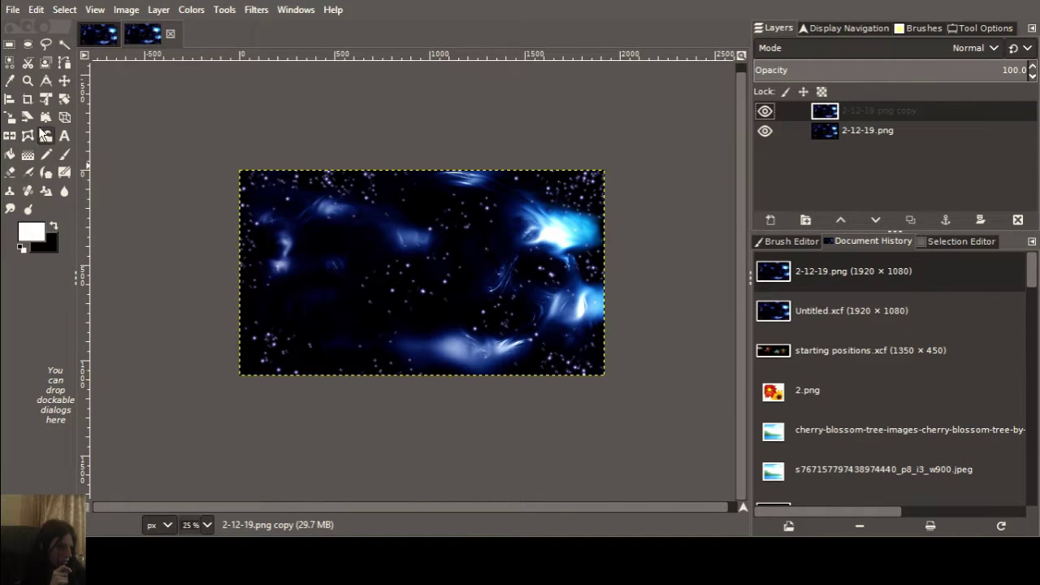
click(9, 135)
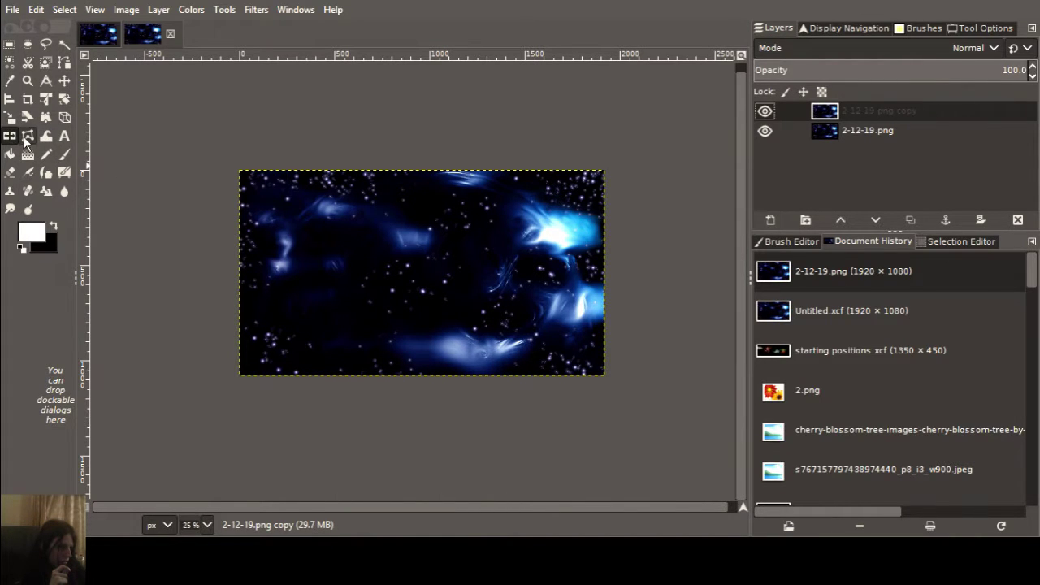
click(368, 230)
Compare lightening blend modes on the flipped copy and set it to Screen for a symmetrical image.
scroll(895, 49, down, 2)
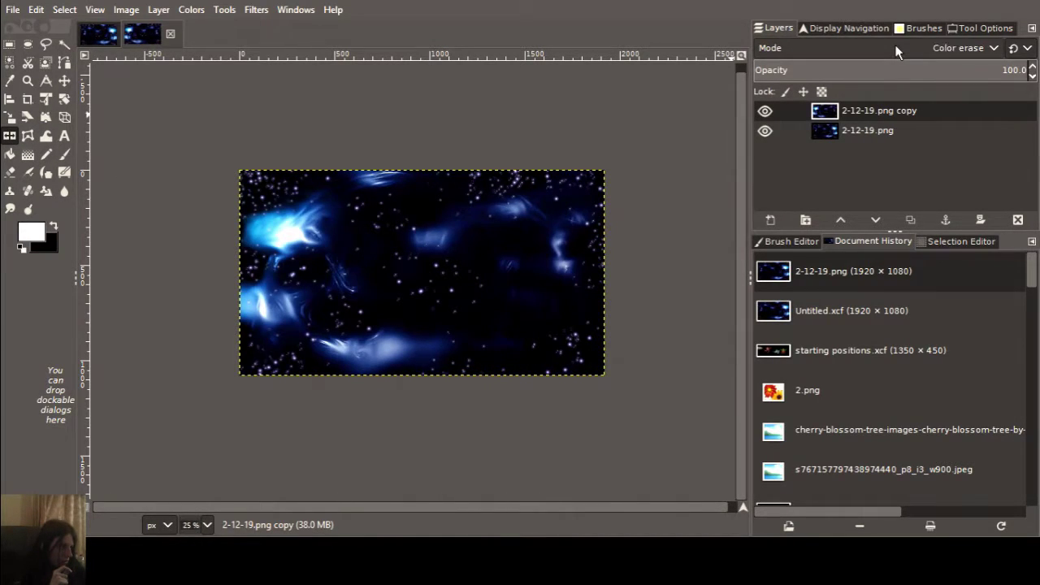
scroll(895, 49, down, 3)
scroll(895, 49, down, 2)
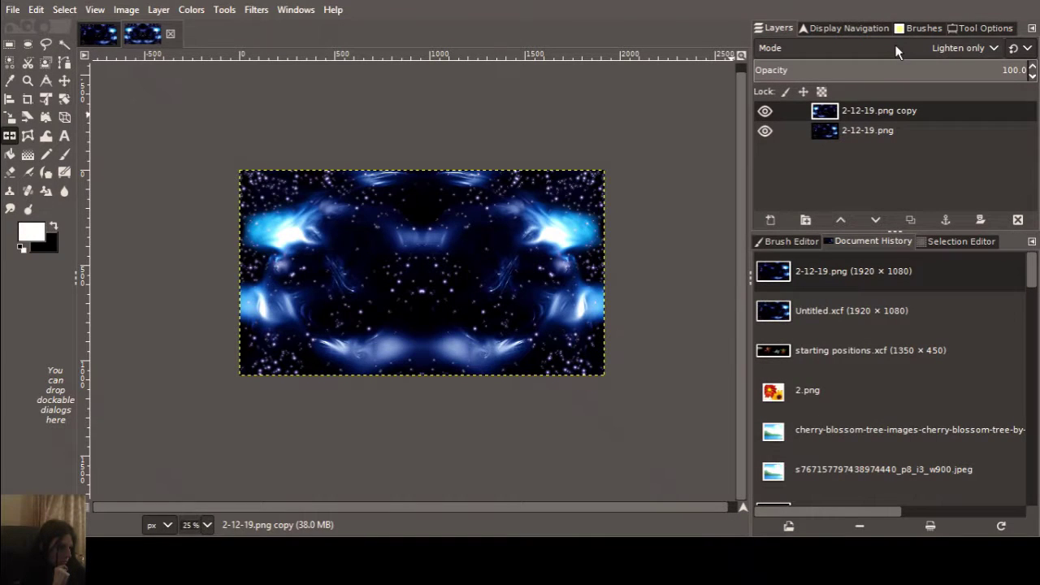
scroll(895, 49, down, 2)
scroll(895, 49, up, 1)
scroll(895, 50, up, 1)
scroll(895, 50, down, 2)
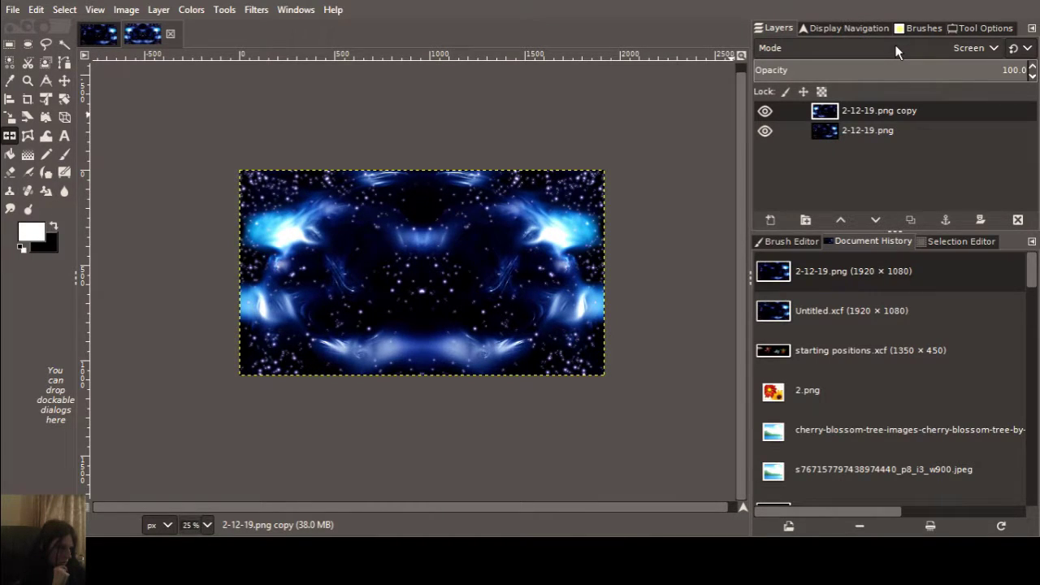
scroll(895, 50, up, 2)
scroll(895, 50, down, 2)
Export the mirrored Screen version as 2.png in the 2-12-19 folder.
click(15, 10)
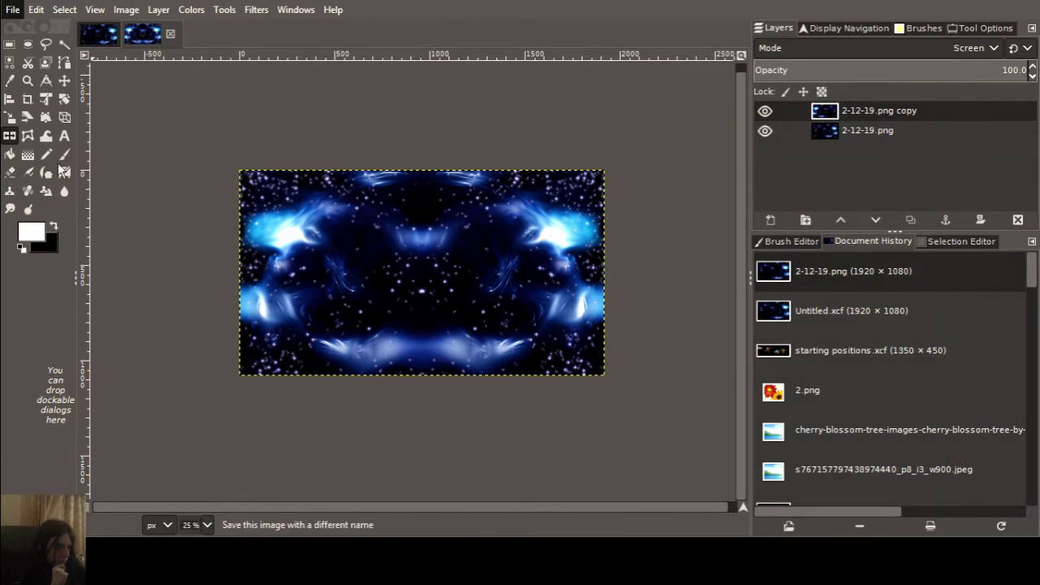
click(72, 246)
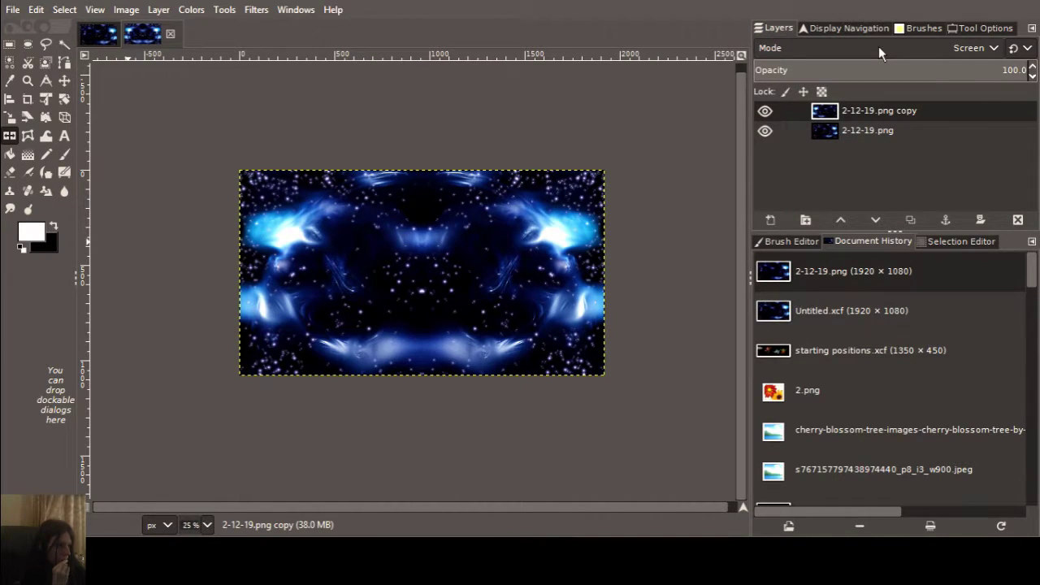
key(ctrl+e)
Set the flipped copy's blend mode to Difference and export the variation as 3.png.
scroll(878, 46, down, 2)
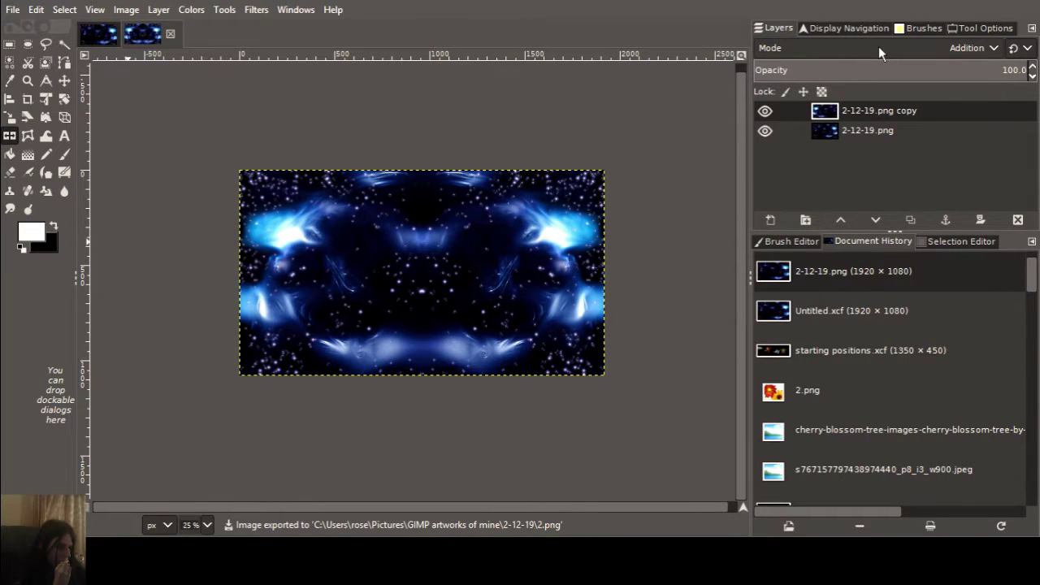
scroll(878, 46, down, 3)
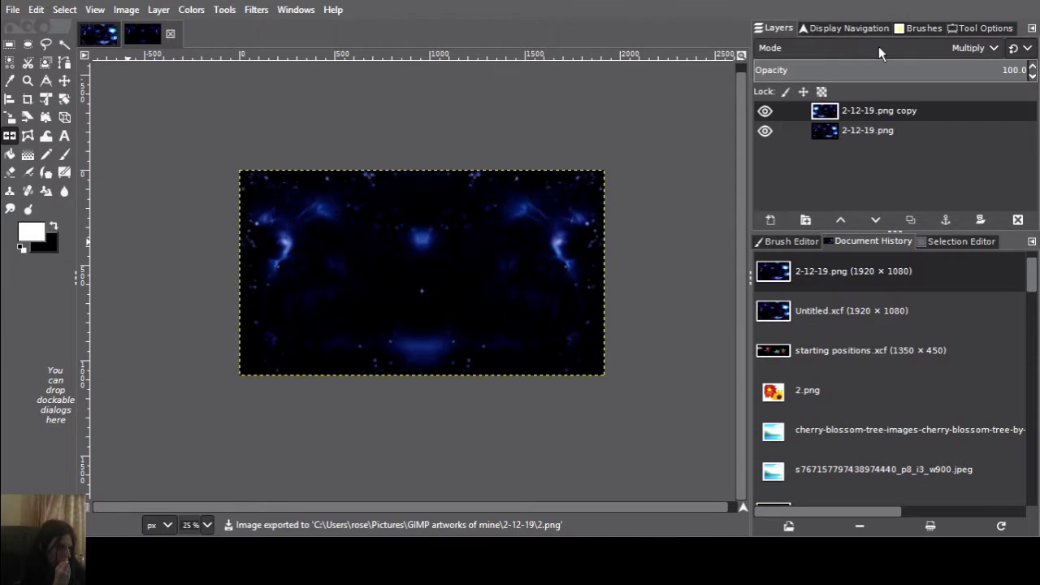
scroll(878, 46, down, 3)
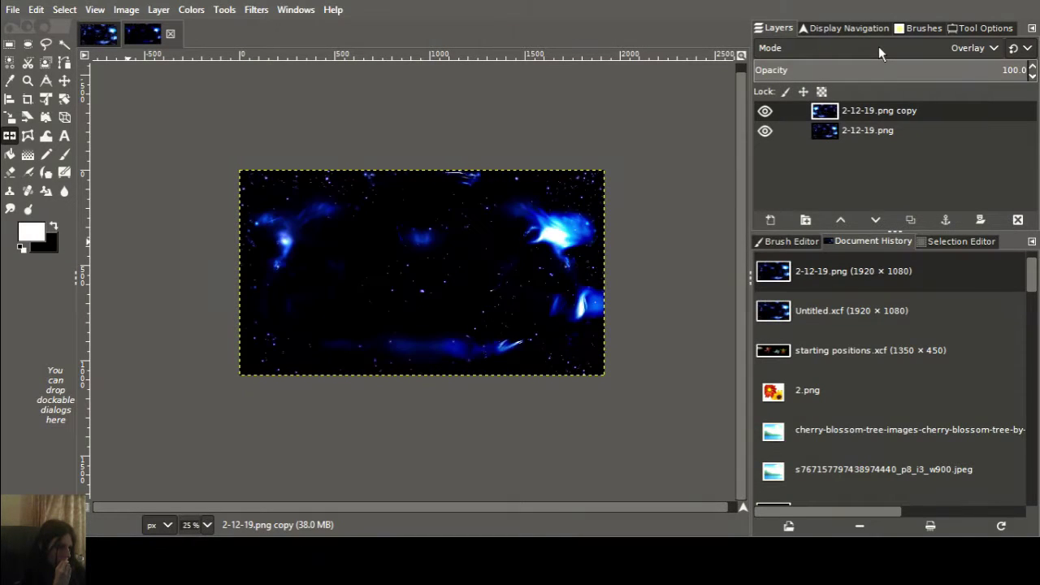
scroll(878, 47, down, 3)
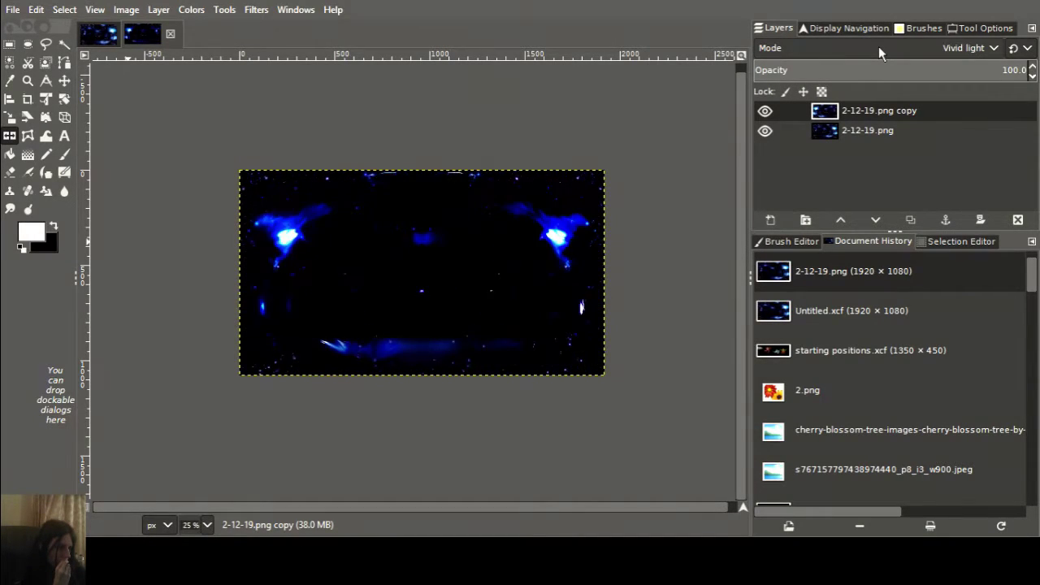
scroll(878, 46, down, 4)
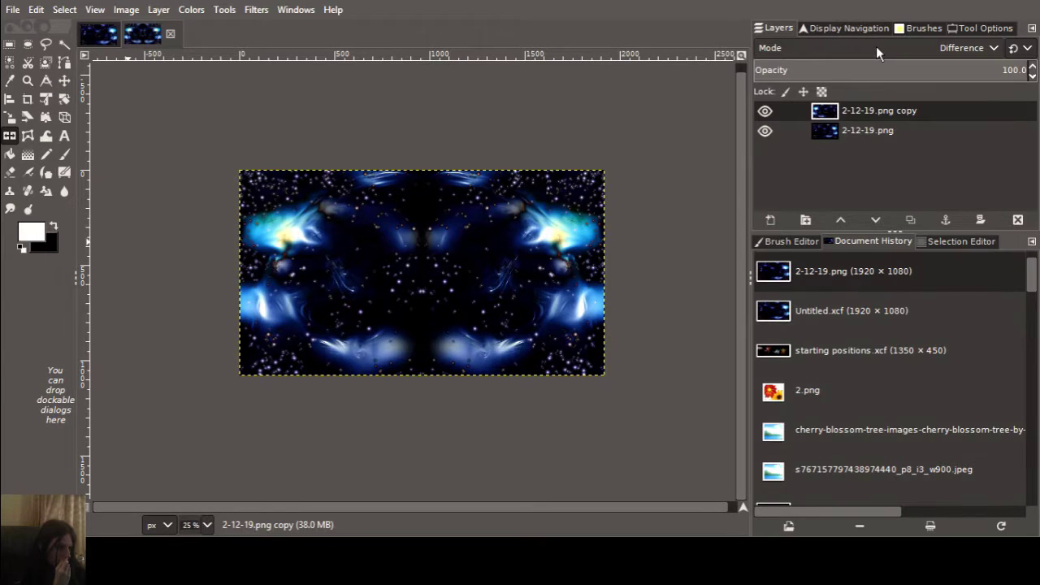
click(13, 10)
key(ctrl+e)
Compare Exclusion with Difference on the flipped copy, keep Exclusion, and export the variation as 4.png.
scroll(907, 47, down, 1)
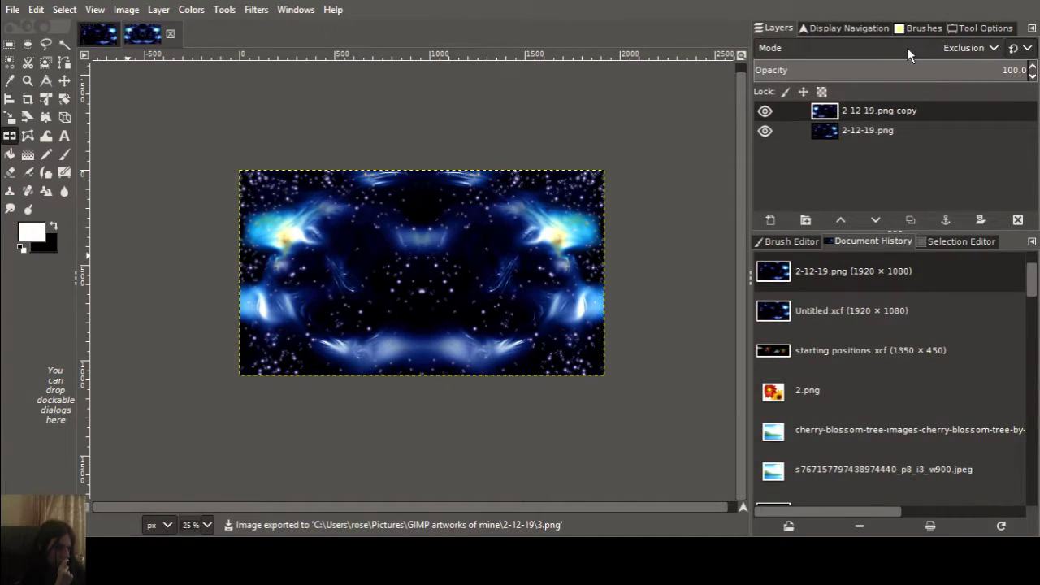
scroll(907, 47, up, 1)
scroll(907, 48, down, 1)
scroll(907, 47, up, 1)
scroll(906, 47, down, 1)
key(alt)
key(alt)
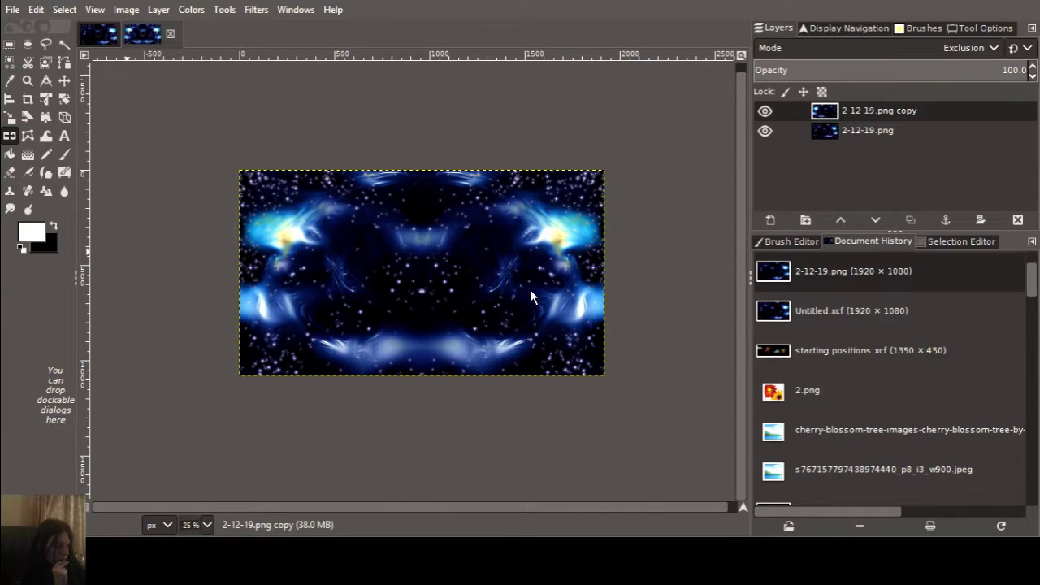
key(ctrl+e)
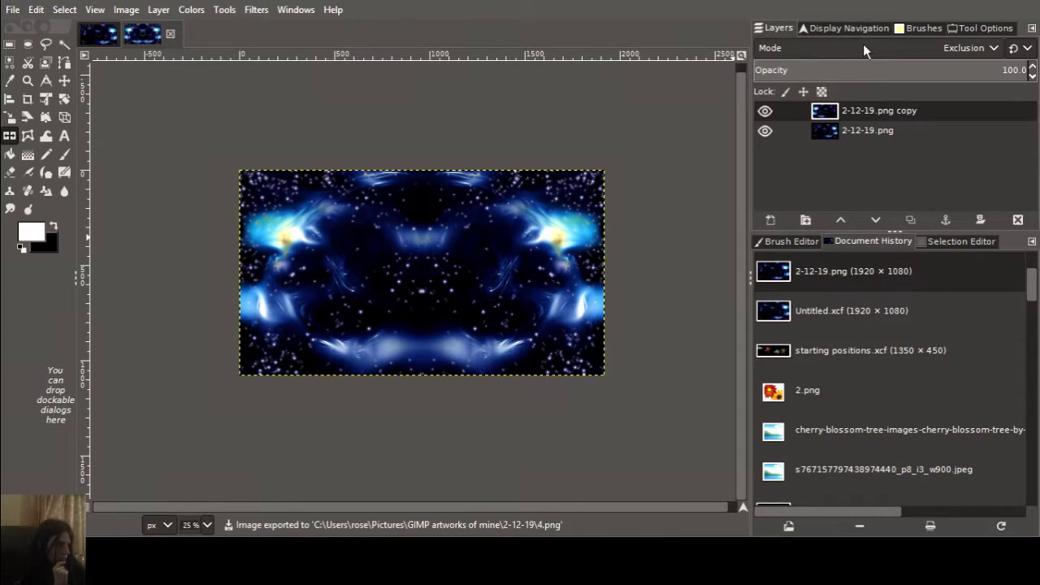
Set the flipped copy's blend mode to Grain merge and export the variation as 5.png.
scroll(865, 50, down, 1)
scroll(863, 47, down, 2)
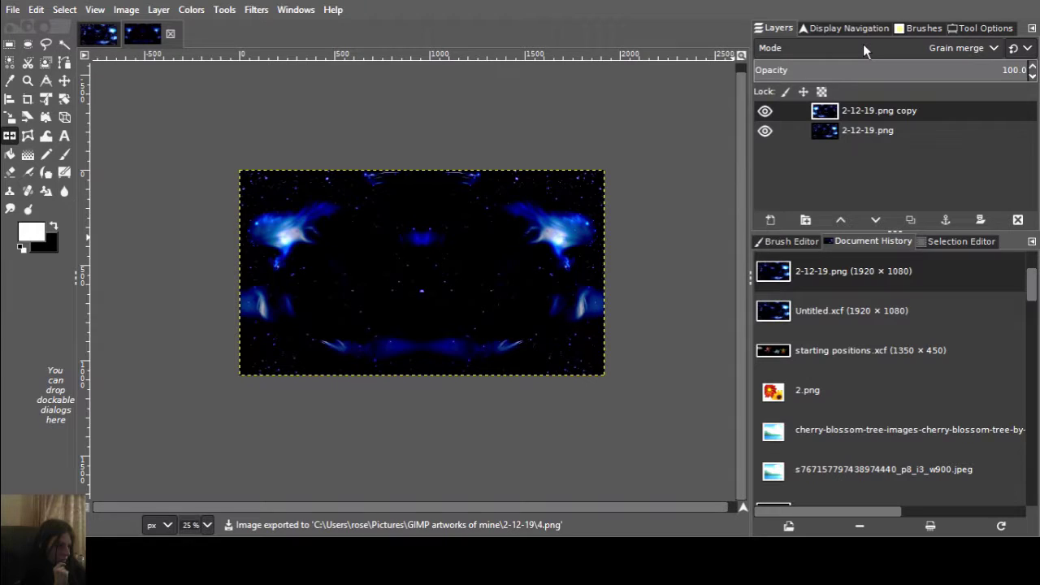
key(ctrl+shift+e)
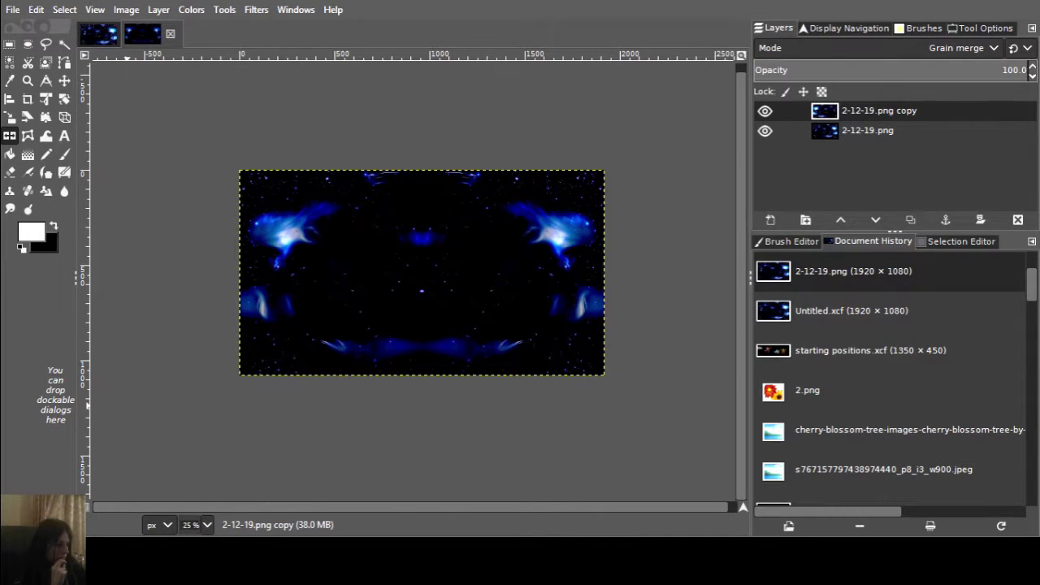
key(ctrl+e)
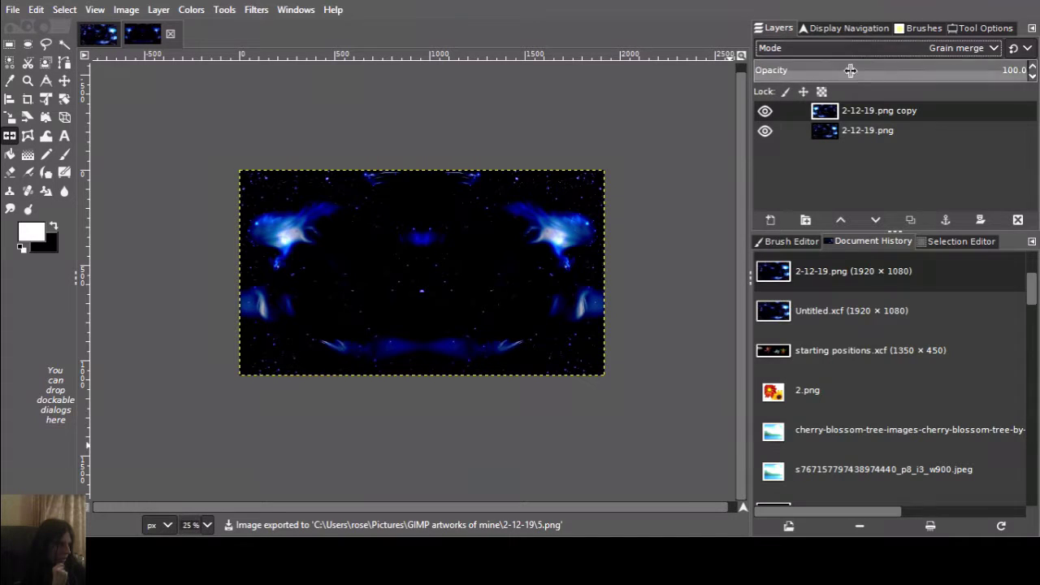
Set the flipped copy's blend mode to Luminance and export the variation as 6.png.
scroll(871, 49, down, 2)
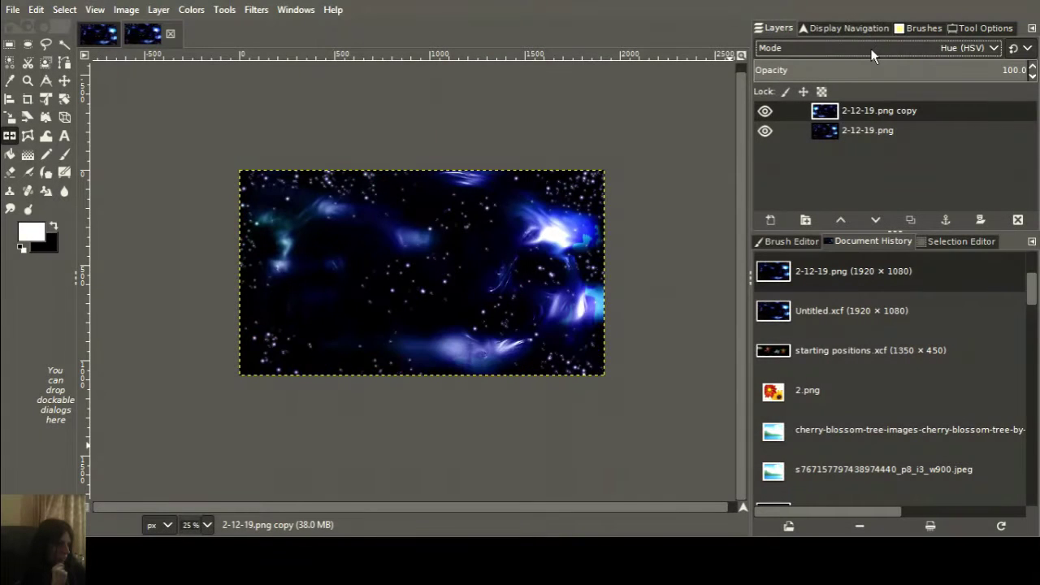
scroll(871, 50, down, 3)
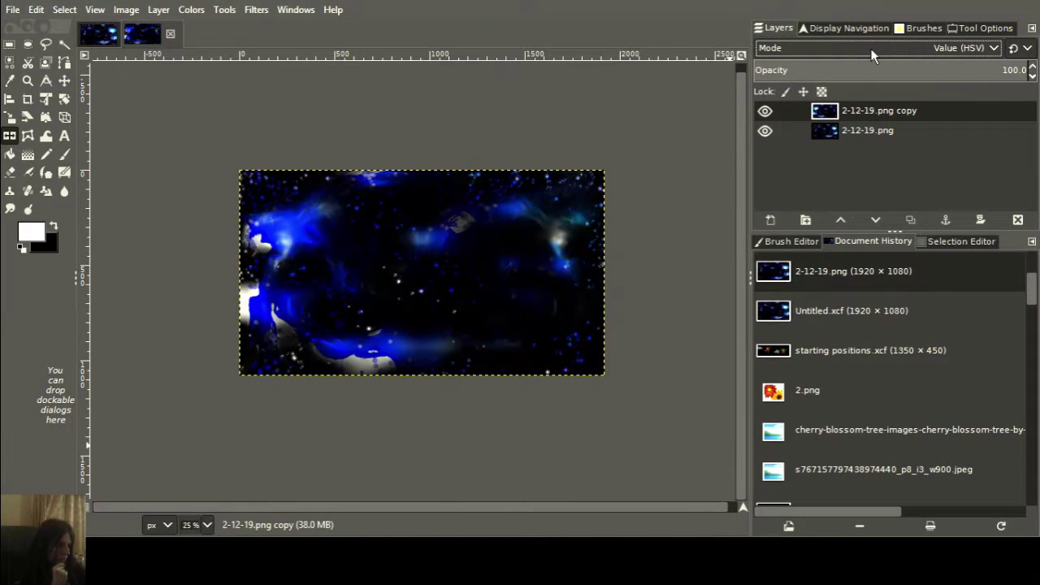
scroll(870, 48, down, 5)
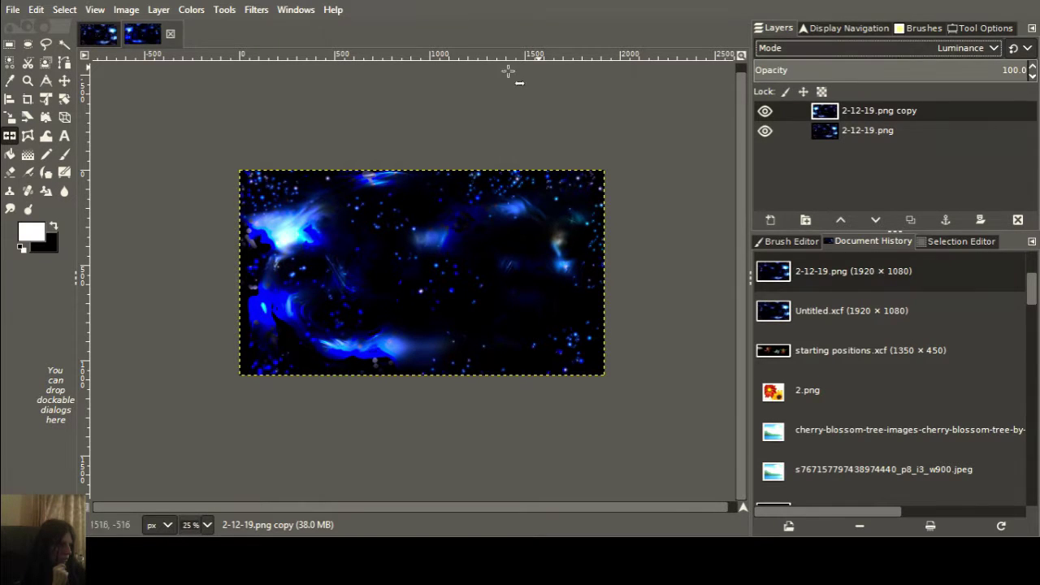
click(13, 10)
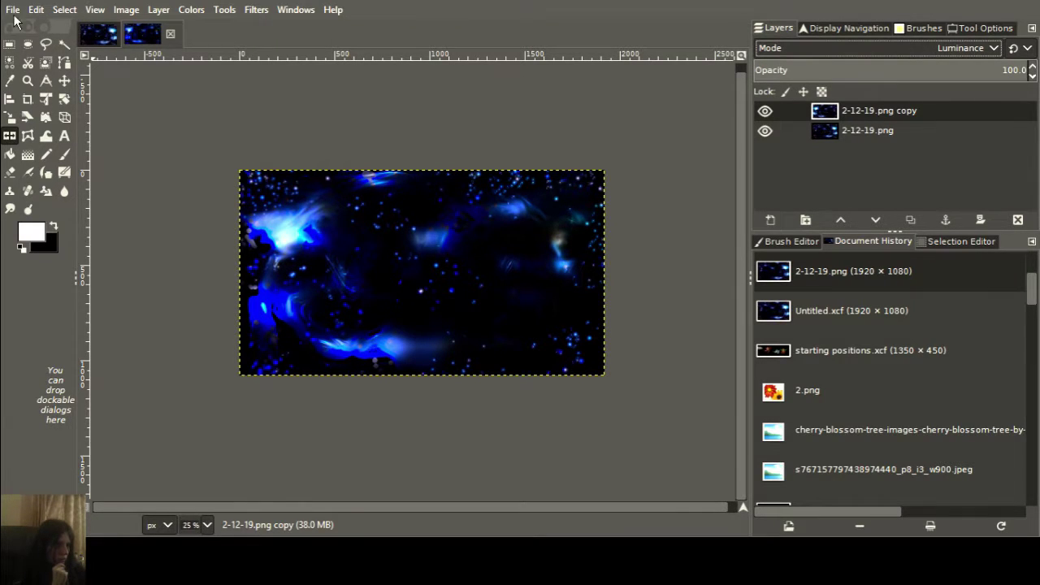
click(93, 248)
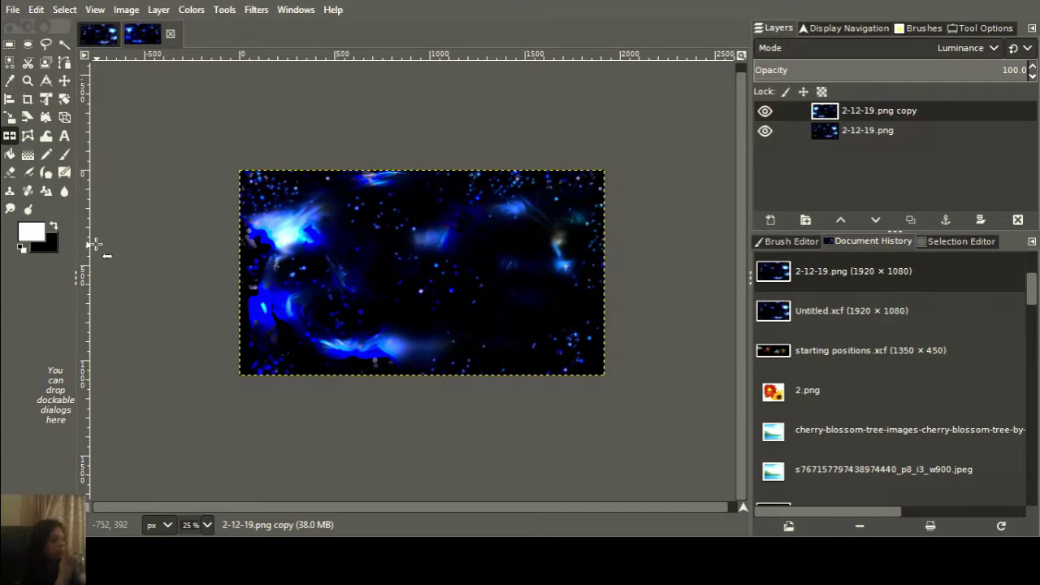
key(ctrl+e)
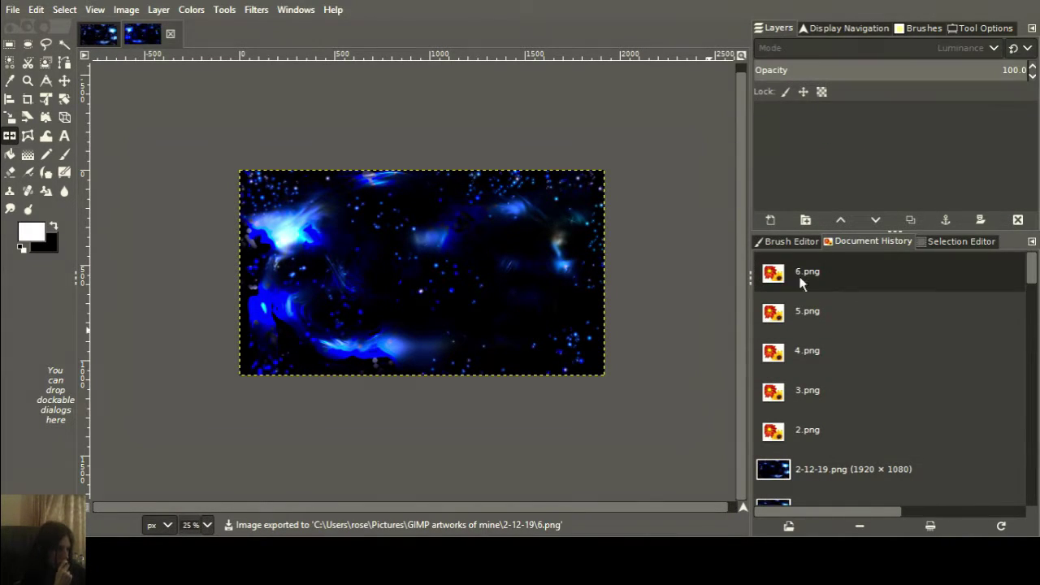
Open the exported 6.png, duplicate its layer and flip the copy horizontally.
key(minus)
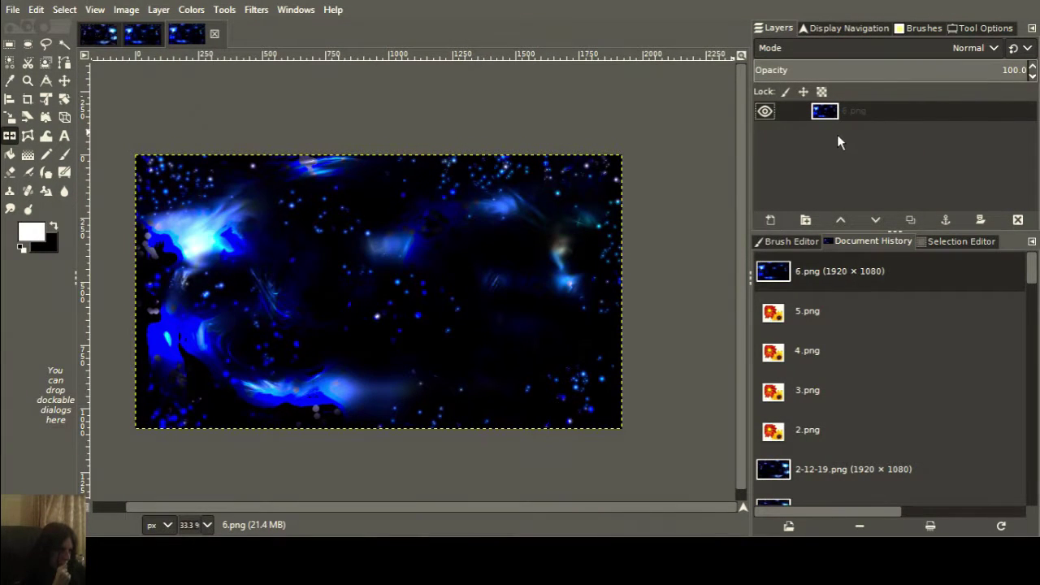
key(shift+ctrl+d)
scroll(819, 47, down, 1)
scroll(820, 47, up, 1)
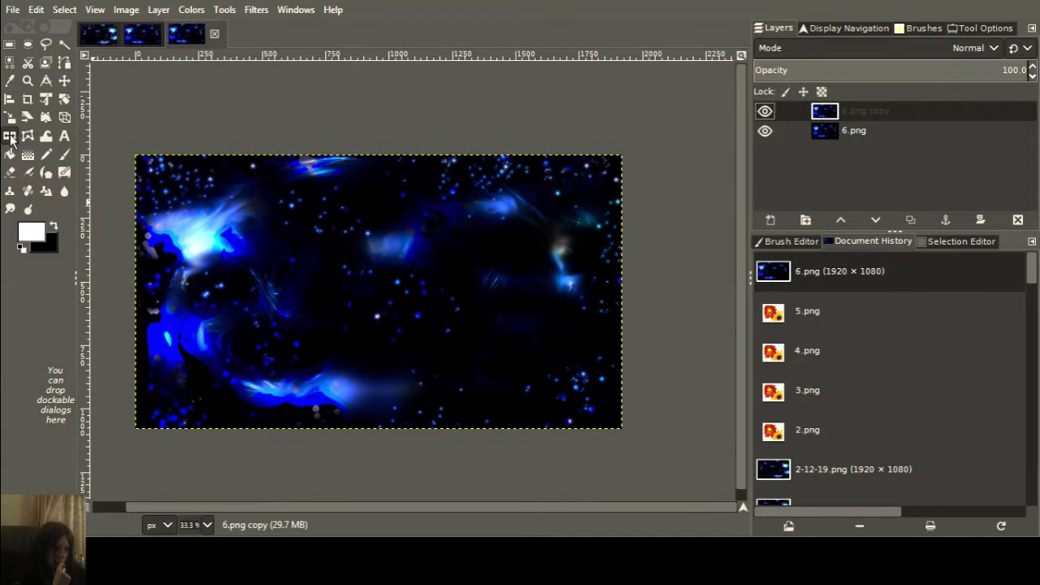
click(284, 220)
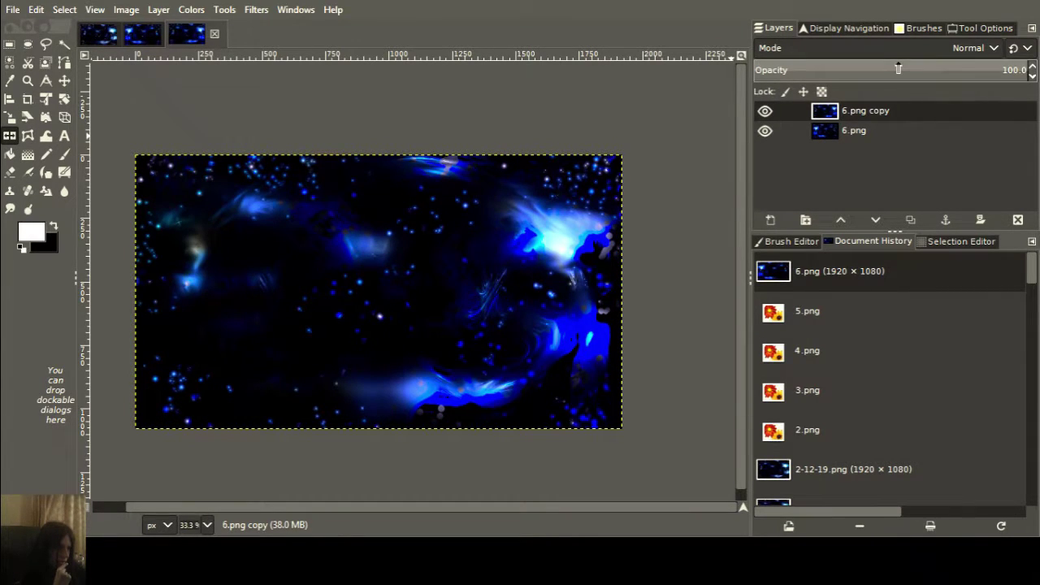
Compare lightening blend modes on the flipped 6.png copy and set it to Screen.
scroll(897, 54, down, 3)
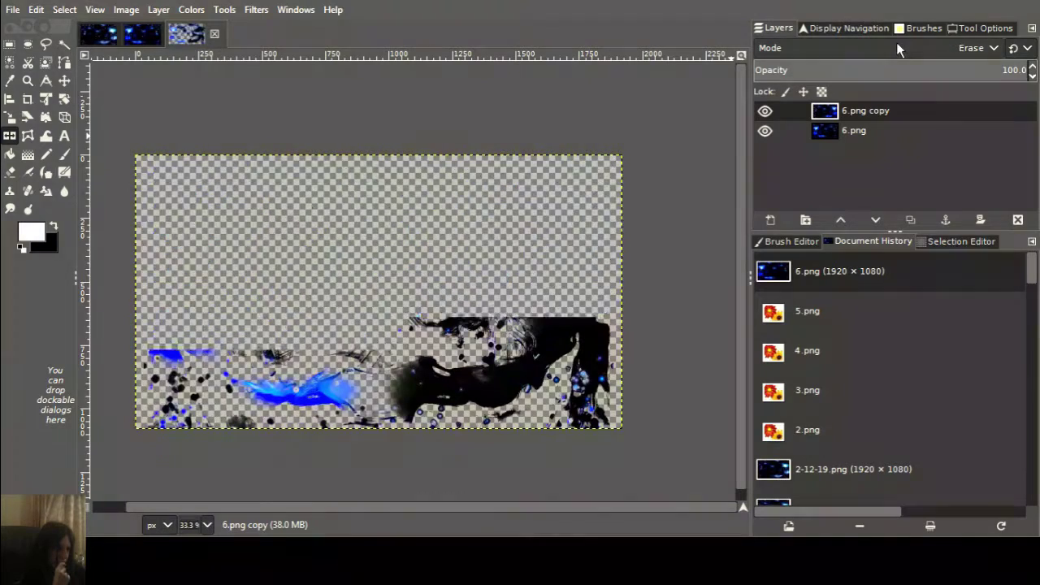
scroll(896, 47, down, 3)
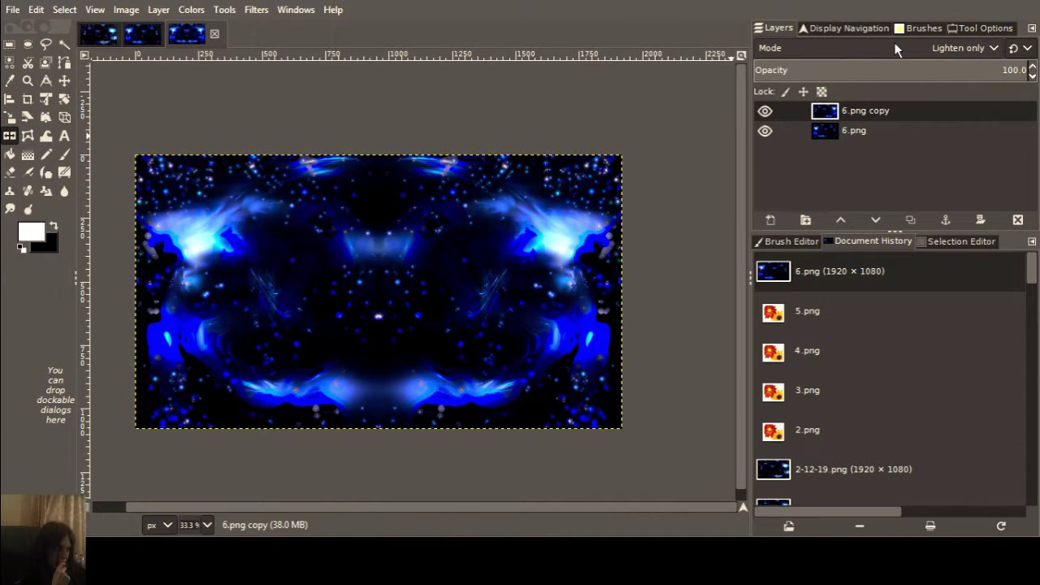
scroll(896, 48, down, 2)
scroll(896, 49, up, 1)
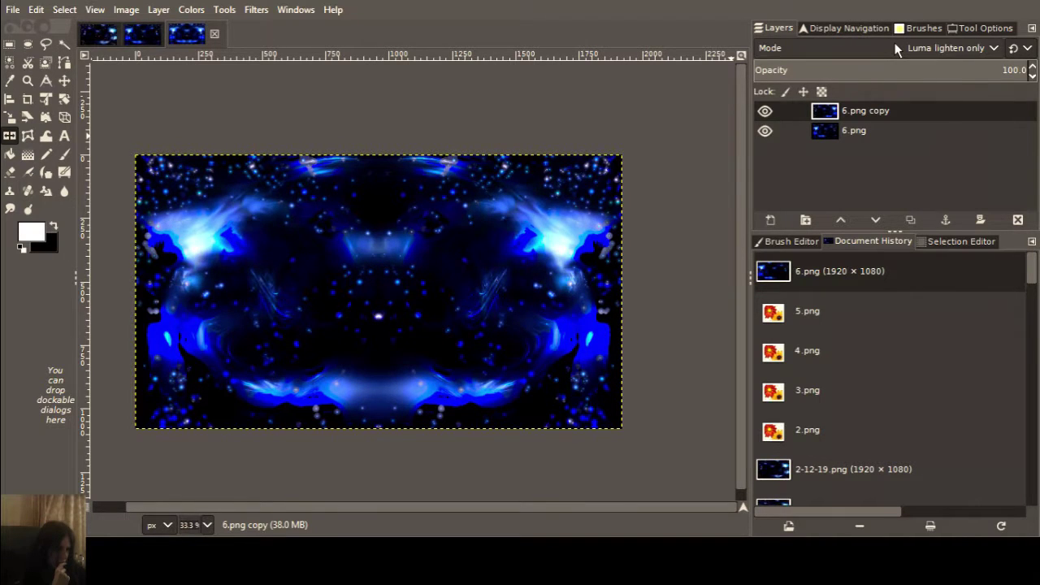
scroll(896, 49, down, 1)
scroll(896, 49, up, 1)
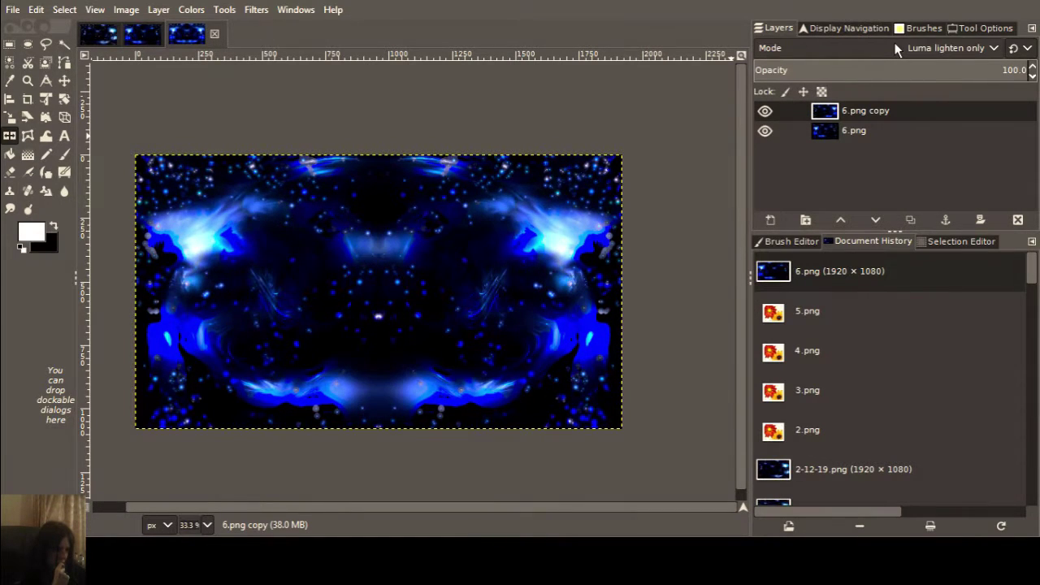
scroll(896, 49, down, 2)
scroll(896, 49, up, 2)
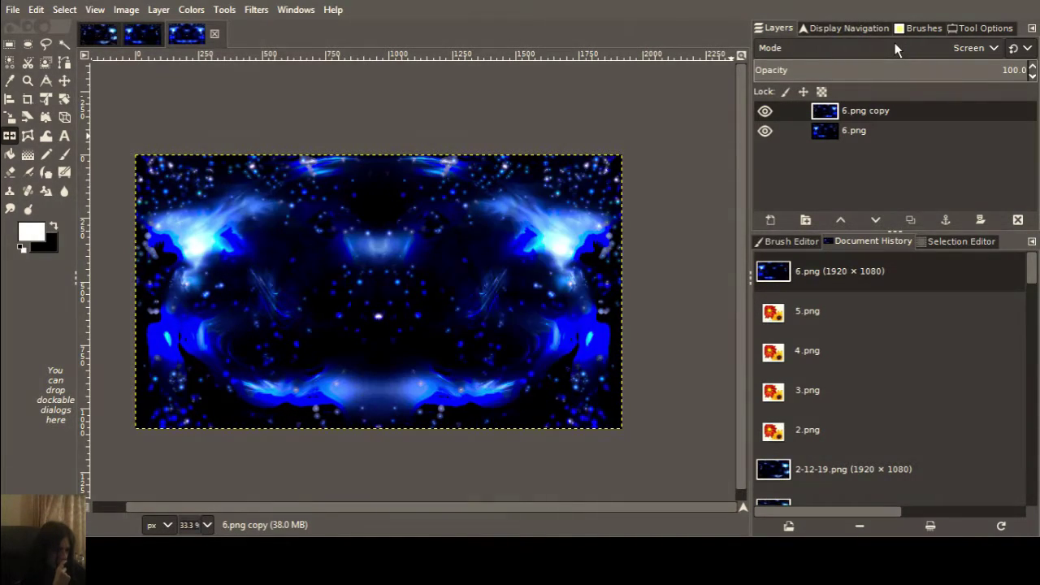
Set the flipped 6.png copy's blend mode to Luma lighten only and export the variation as 7.png.
scroll(896, 49, down, 1)
scroll(896, 49, up, 1)
scroll(896, 49, down, 1)
scroll(896, 48, up, 1)
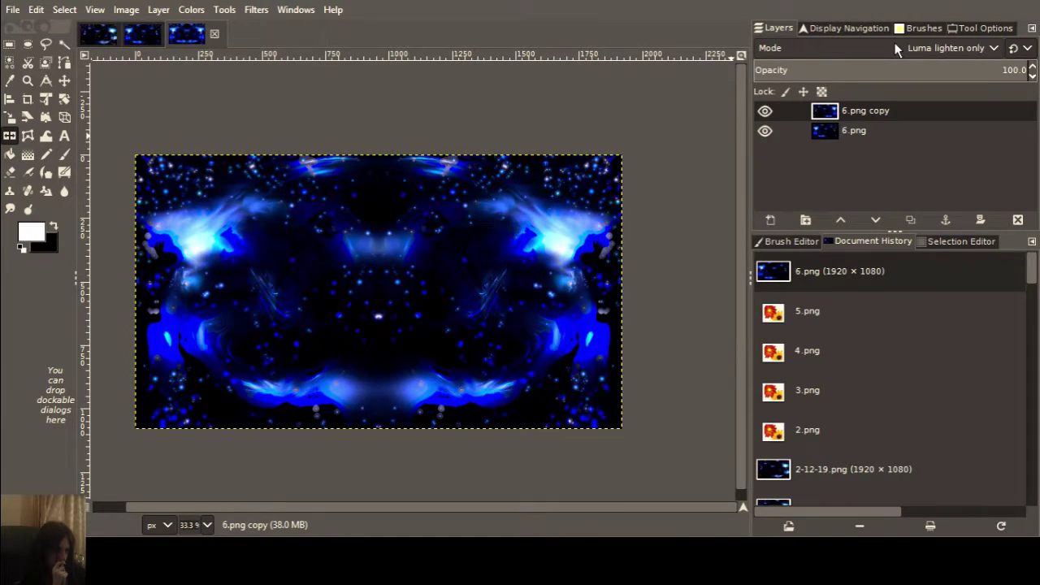
scroll(895, 48, down, 1)
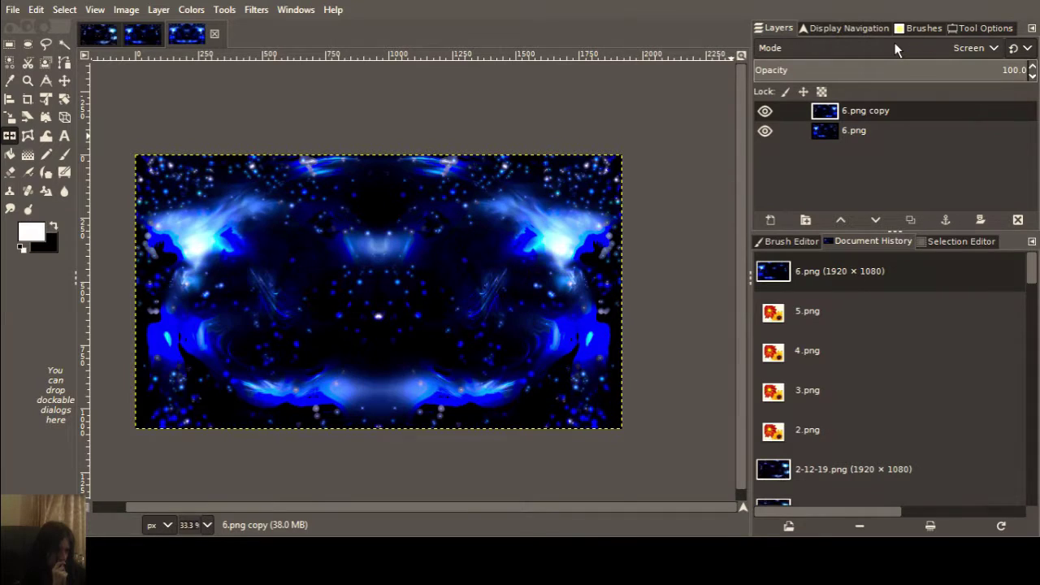
scroll(895, 49, up, 1)
click(13, 9)
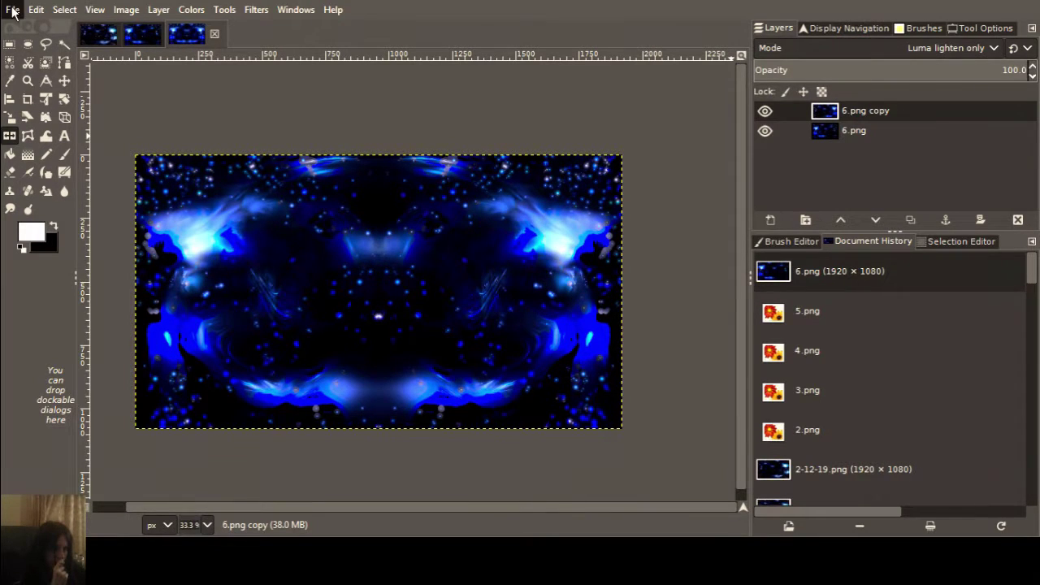
key(Escape)
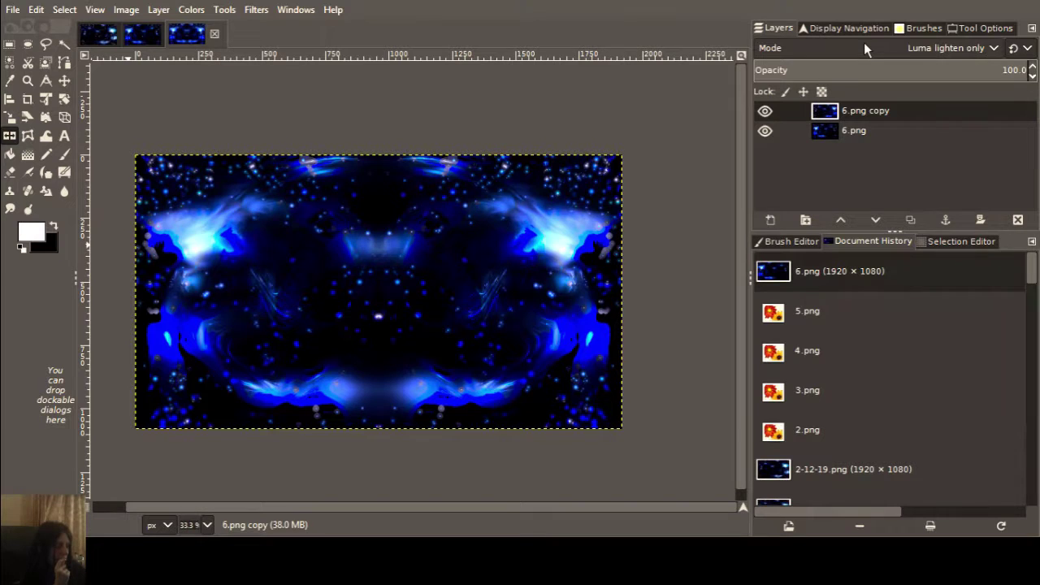
Compare Dodge, Addition and Luma lighten only on the flipped 6.png copy, ending on Lighten only.
scroll(864, 42, down, 2)
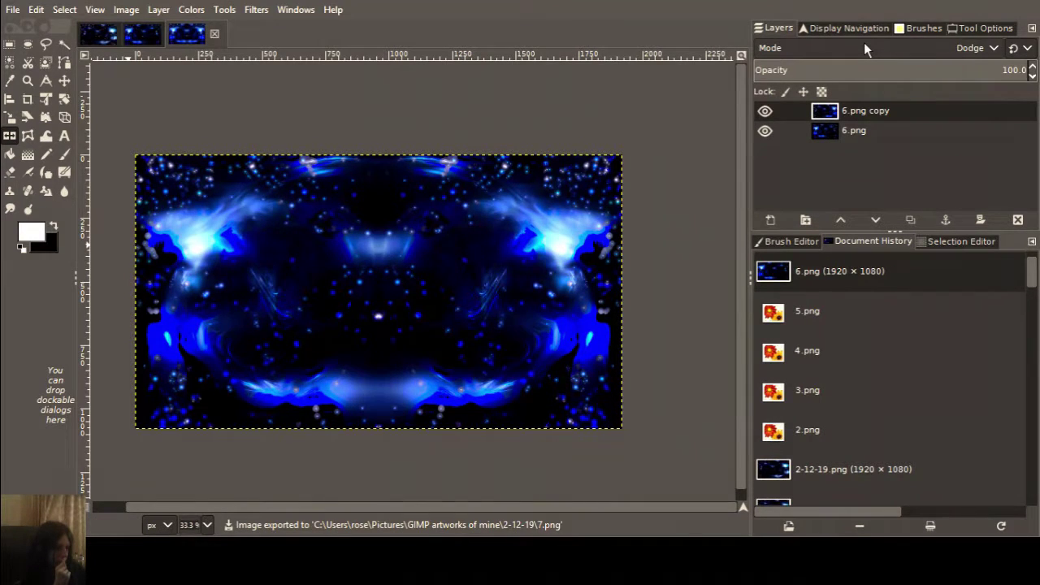
scroll(863, 42, down, 1)
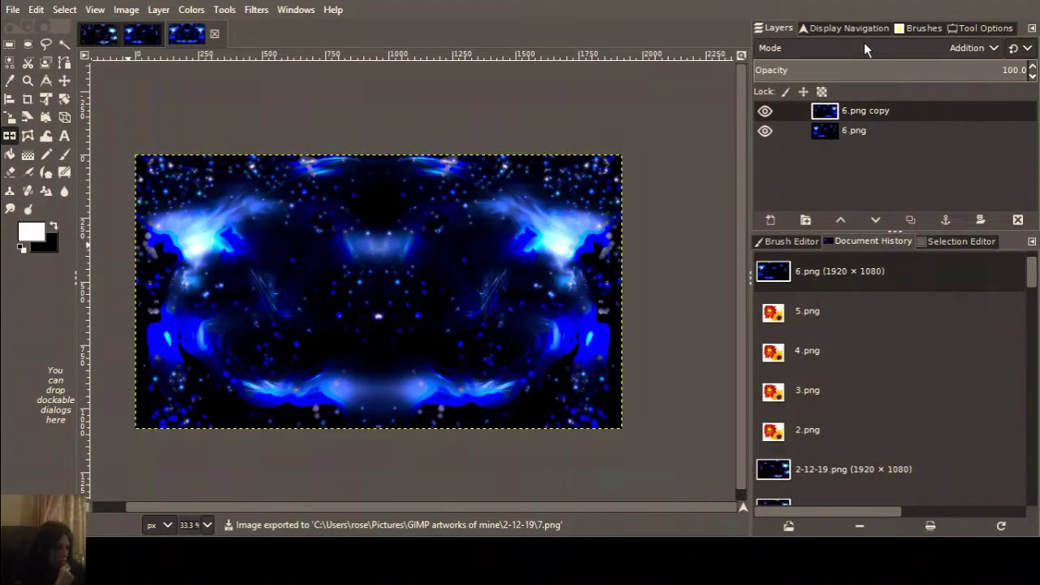
scroll(864, 42, up, 3)
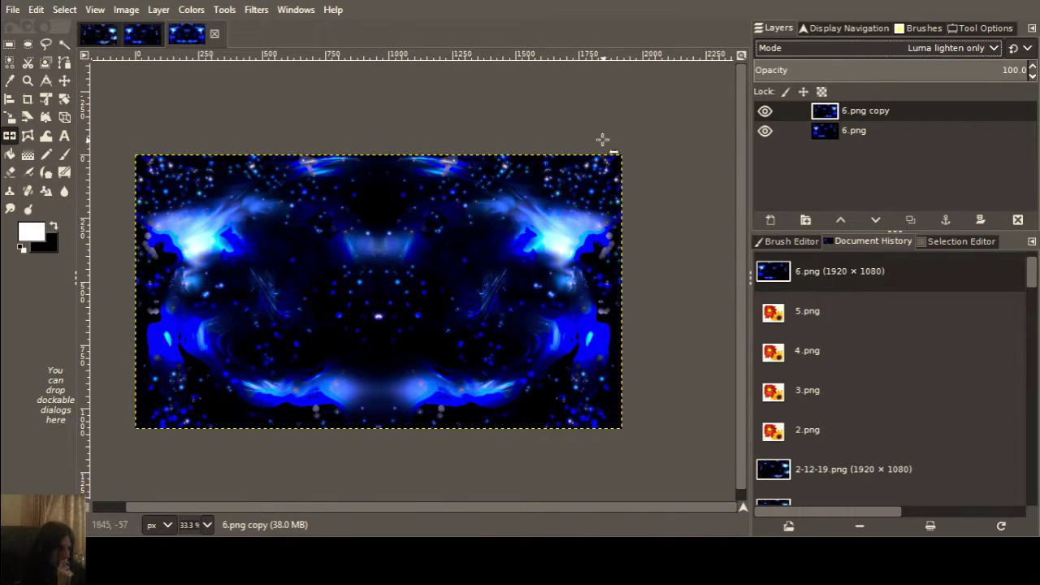
scroll(879, 47, down, 3)
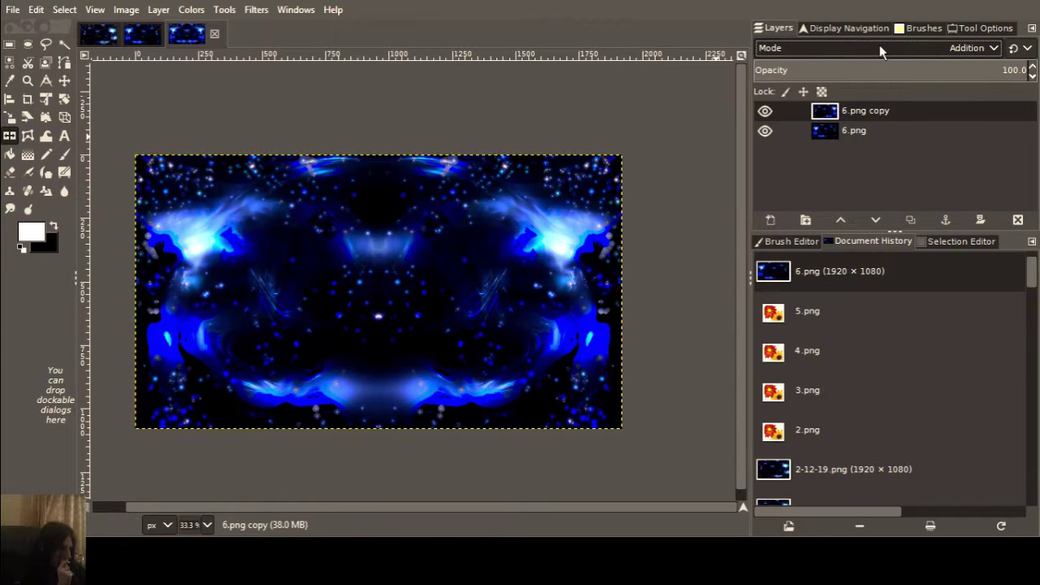
key(Up)
key(Up)
key(Up)
key(Up)
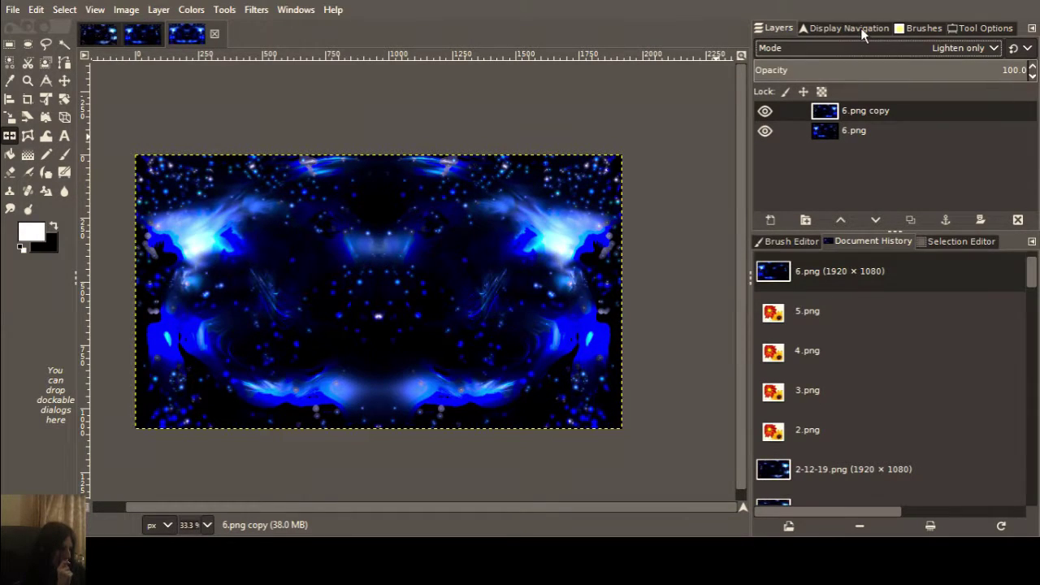
Preview the flipped 6.png copy in Dodge, Multiply, Soft light, Vivid light, Difference and Exclusion blend modes.
scroll(842, 46, down, 3)
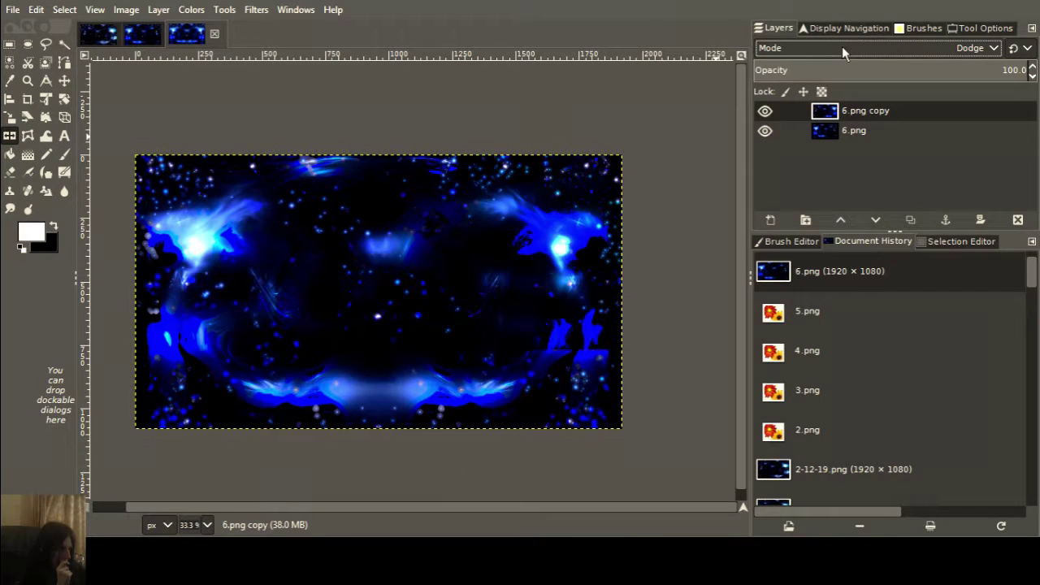
scroll(841, 47, down, 4)
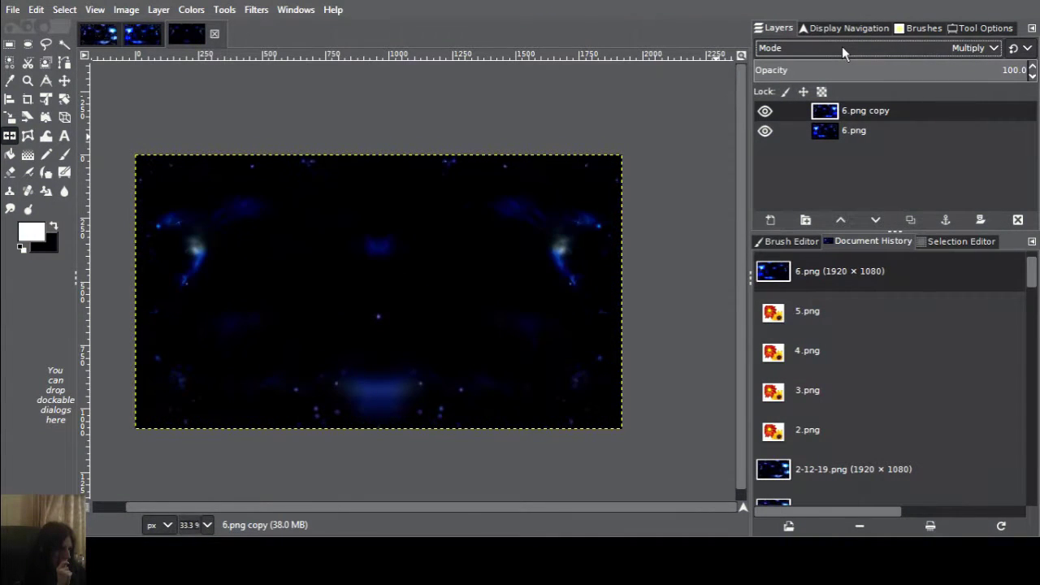
scroll(841, 46, down, 4)
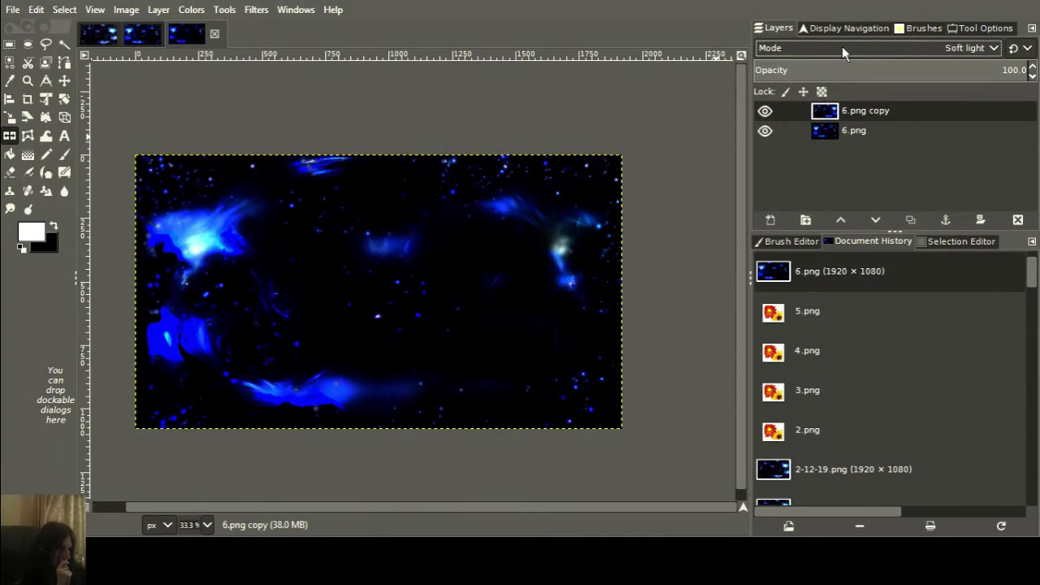
scroll(842, 46, down, 1)
scroll(841, 46, up, 2)
scroll(841, 46, down, 2)
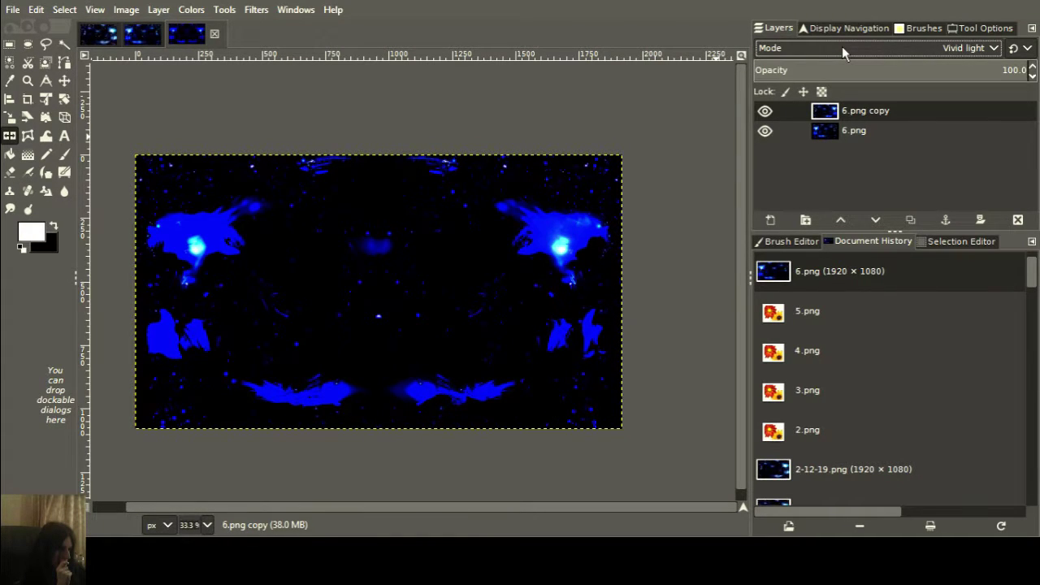
scroll(841, 46, down, 4)
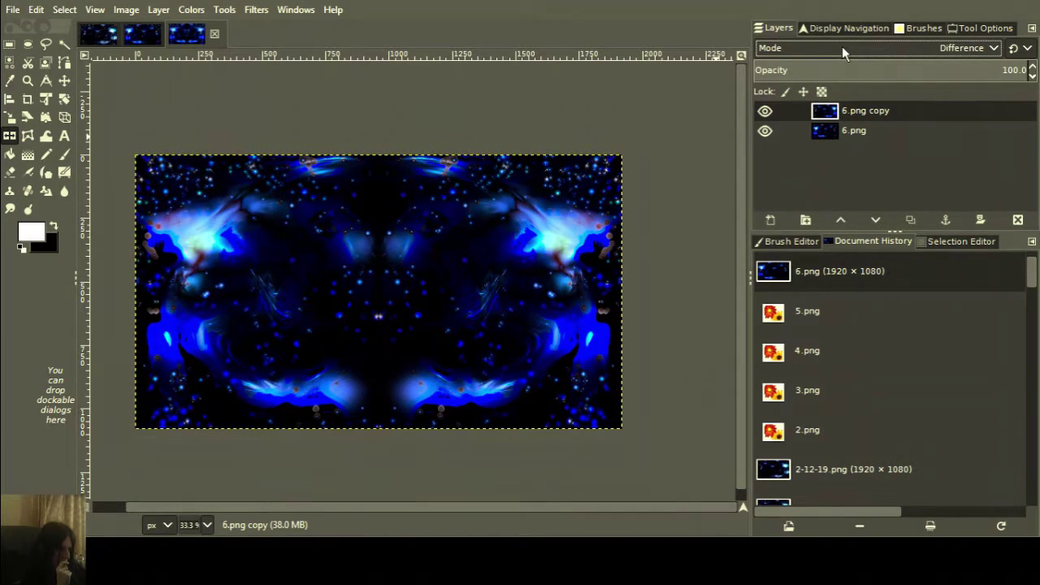
scroll(842, 46, down, 3)
scroll(841, 47, up, 2)
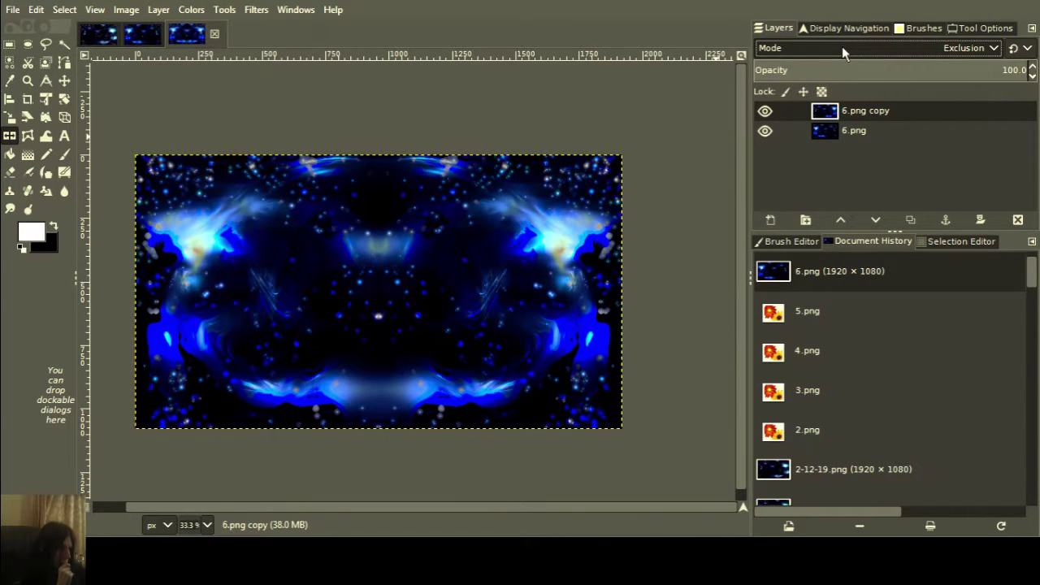
scroll(841, 46, up, 1)
scroll(842, 46, down, 1)
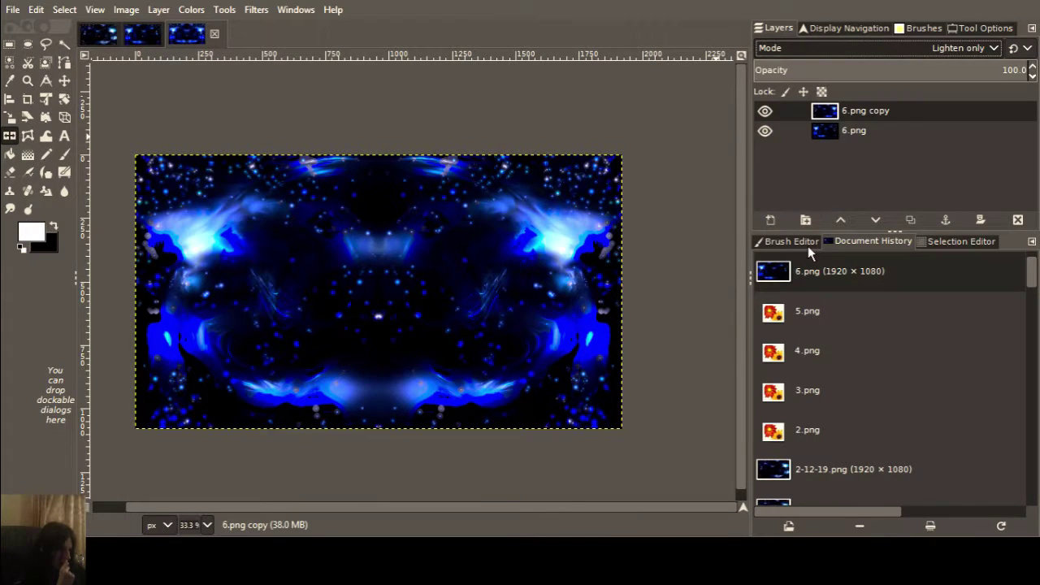
Preview the flipped 6.png copy in Exclusion, Grain merge, Chroma (LCH) and Luminance modes, and close the 6.png image.
key(Down)
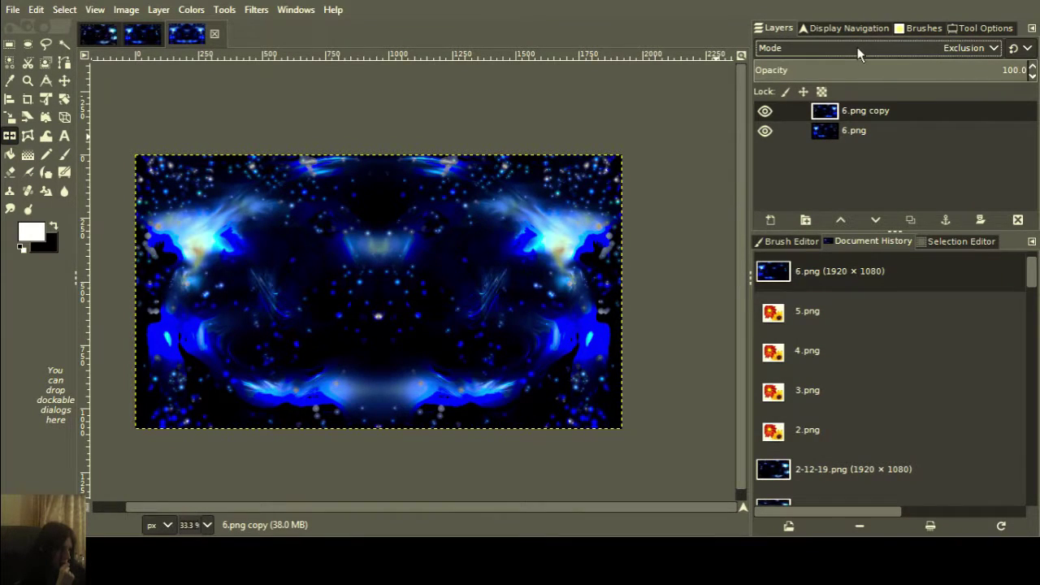
scroll(857, 47, down, 3)
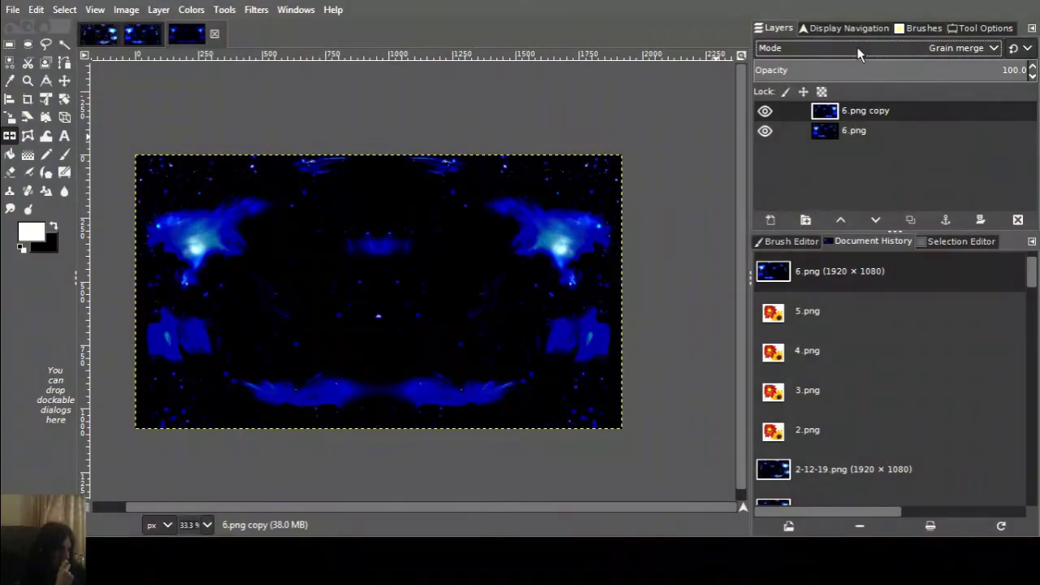
scroll(857, 47, down, 1)
scroll(857, 47, up, 1)
scroll(857, 47, down, 7)
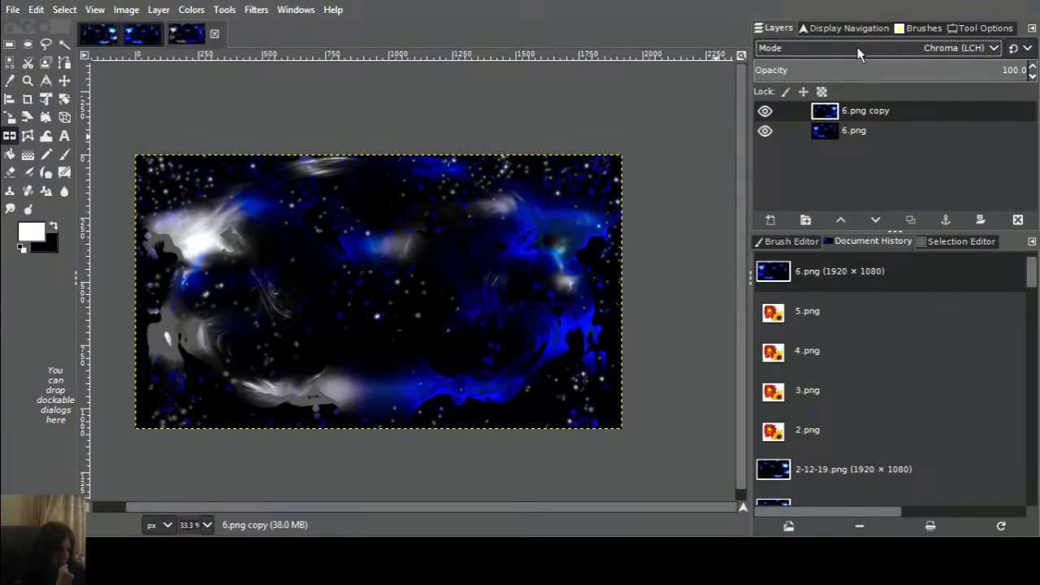
scroll(857, 47, down, 3)
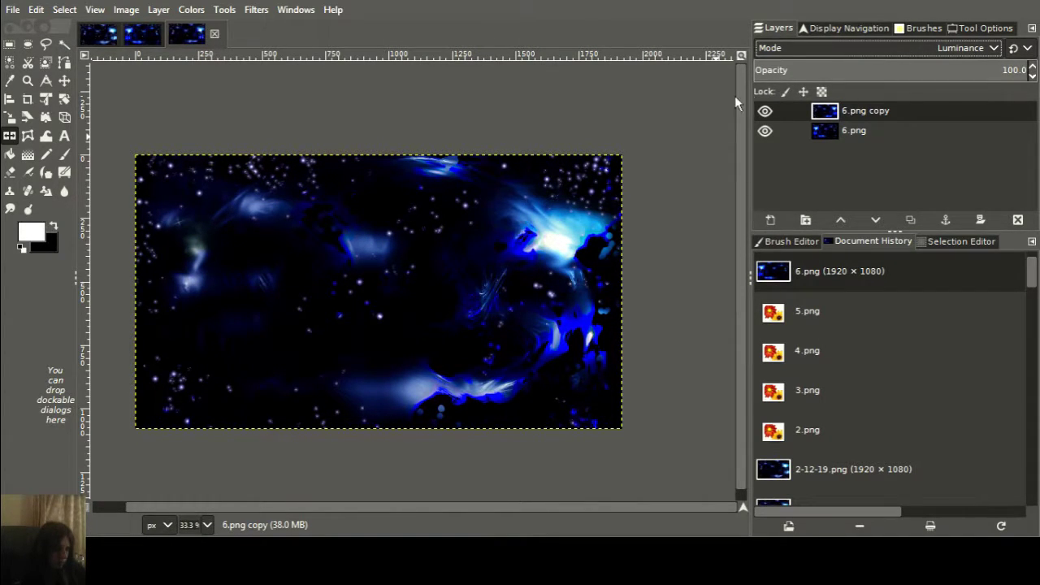
drag(207, 34, 550, 351)
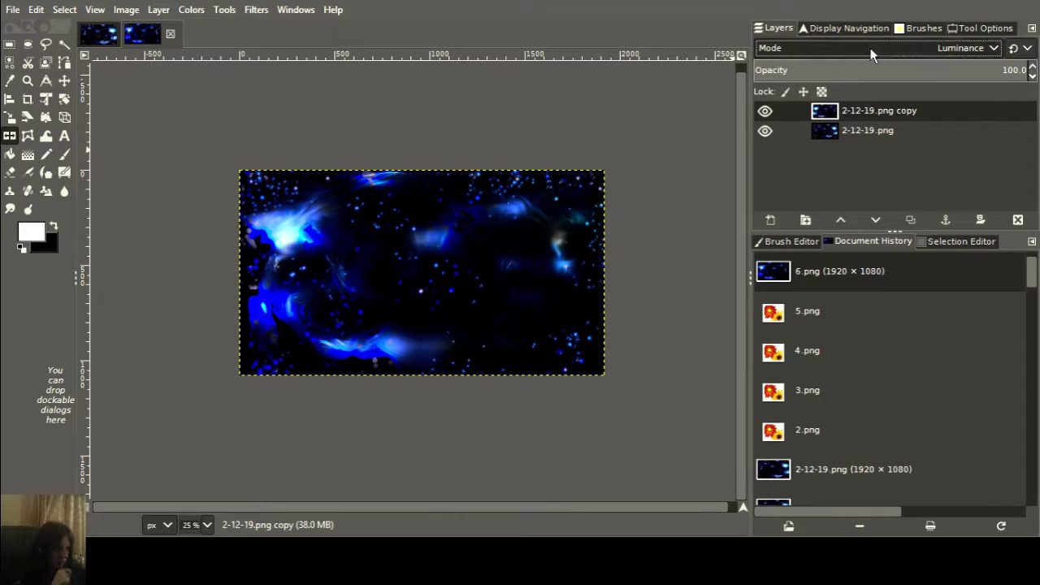
Set the 2-12-19.png copy's blend mode to Exclusion and save the layered project as 6.xcf.
scroll(870, 48, up, 5)
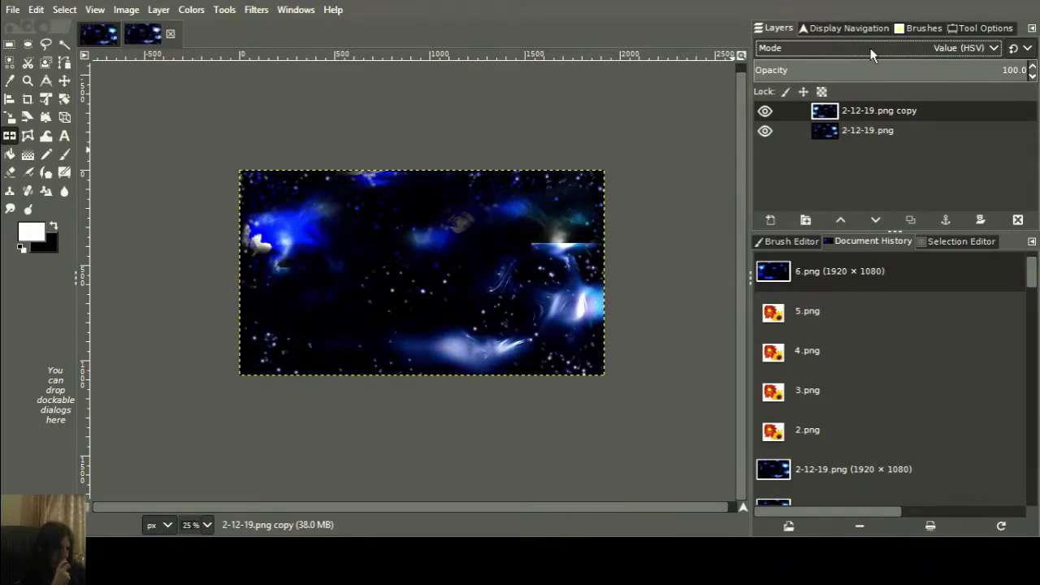
scroll(870, 48, up, 5)
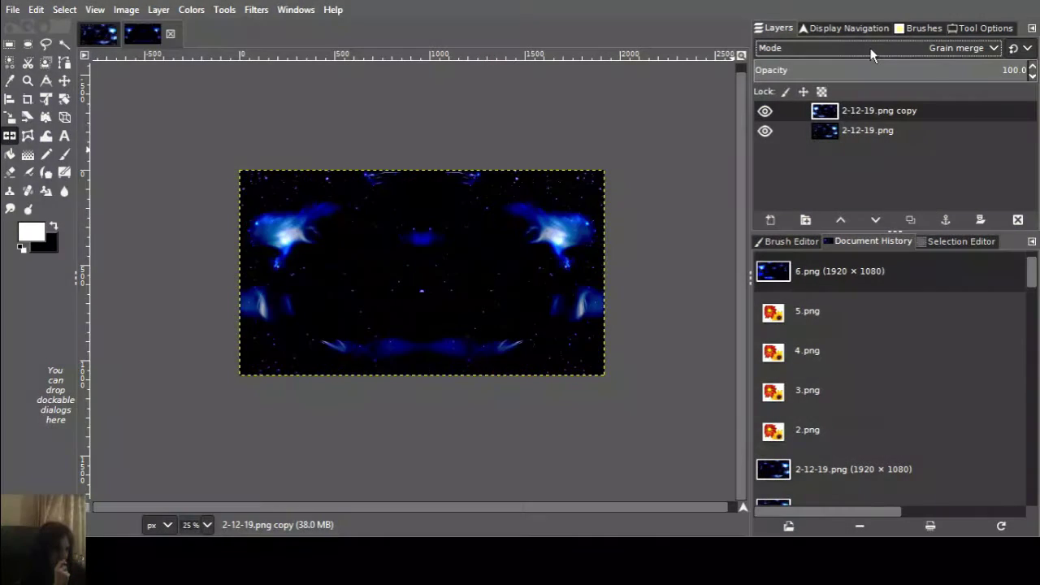
scroll(869, 48, up, 1)
scroll(870, 48, down, 1)
scroll(870, 48, up, 3)
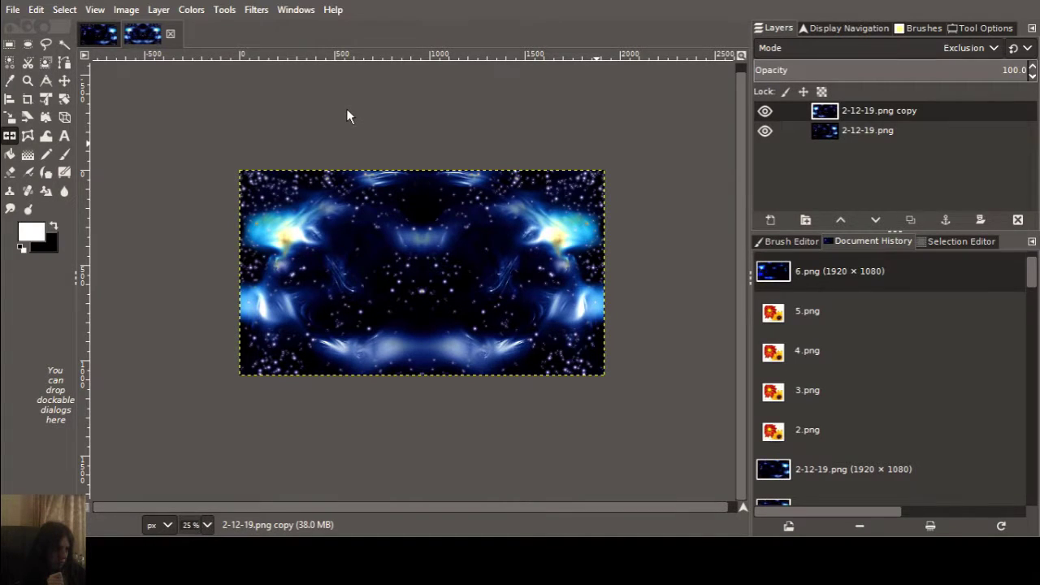
key(ctrl+s)
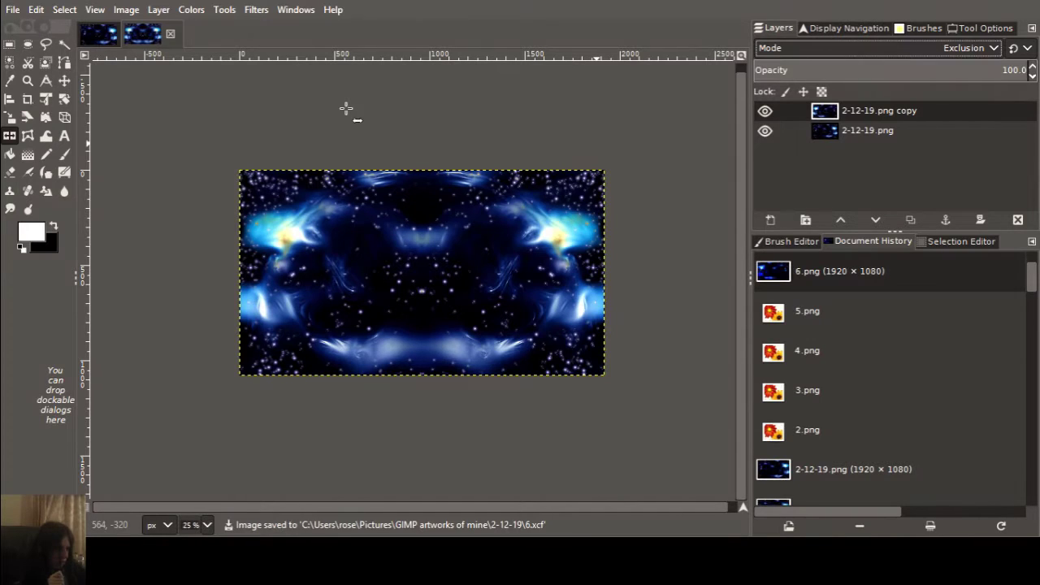